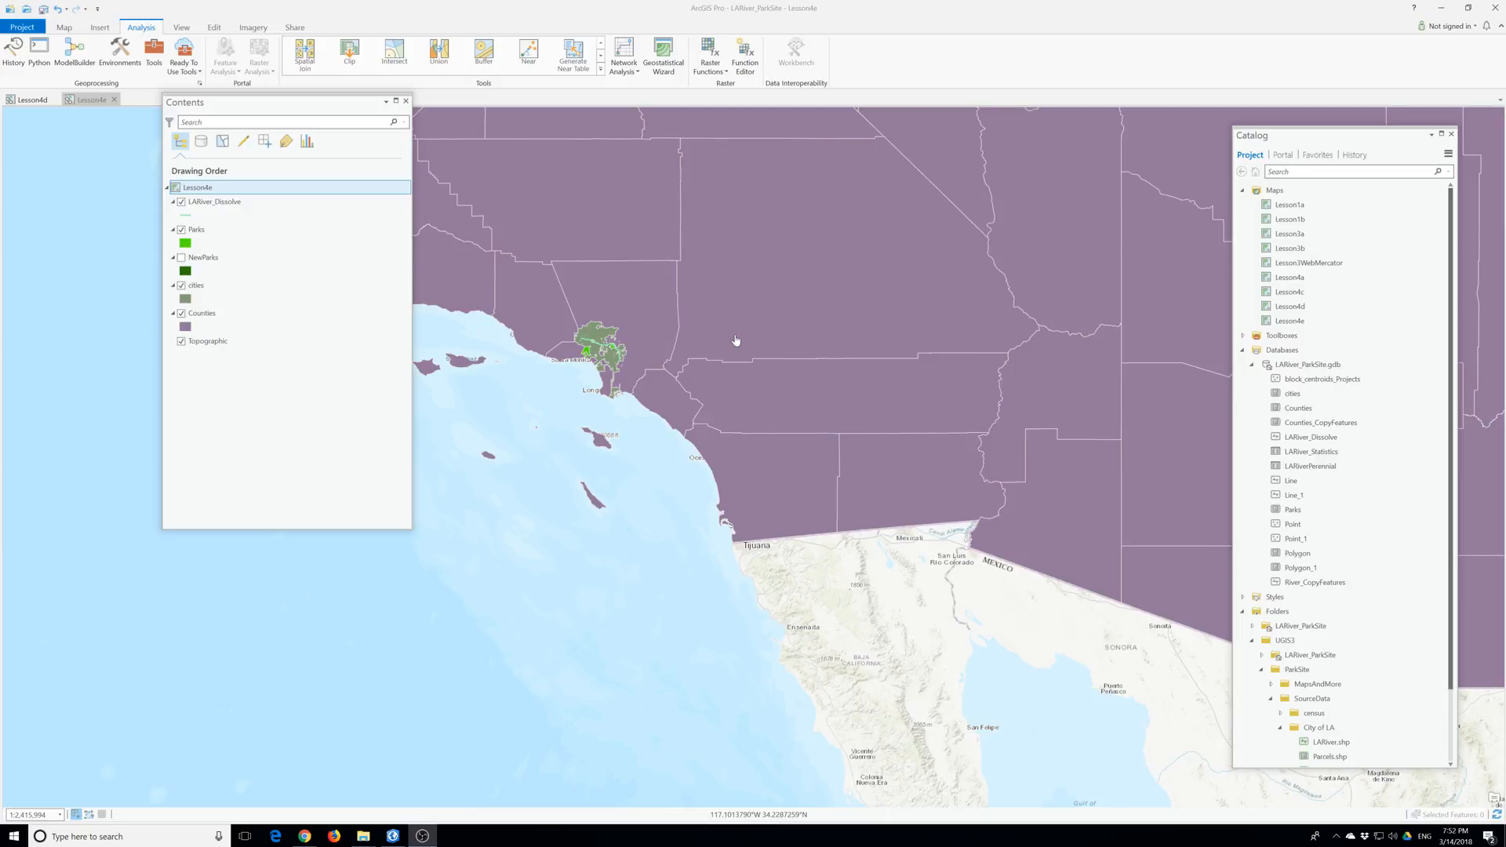
Step: Review the park selection requirements in DataRequirementsTable.doc, opened from File Explorer, and close both windows to return to ArcGIS Pro
mouse_move(356, 843)
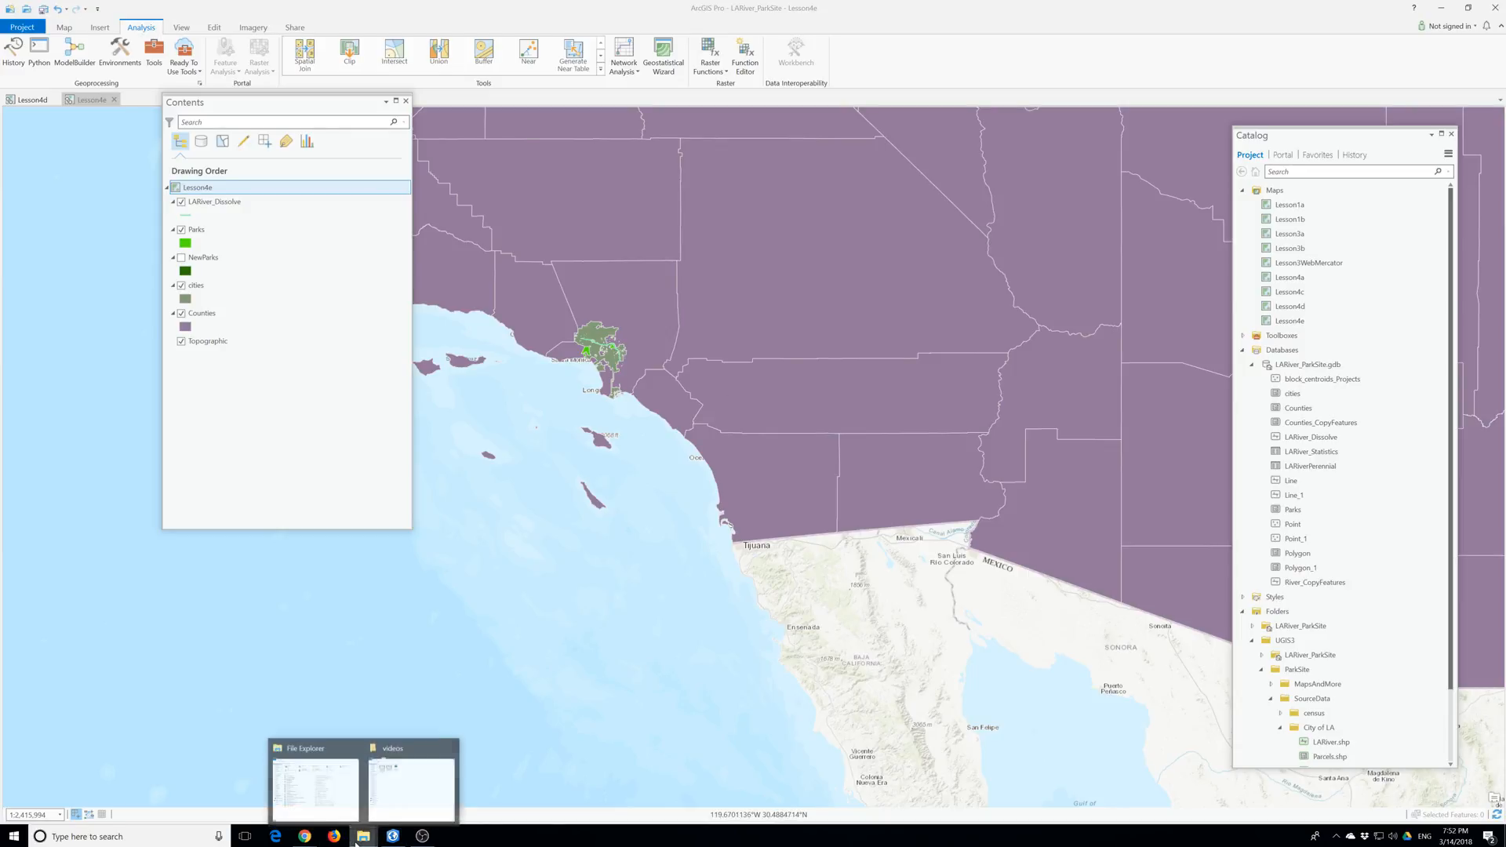
click(315, 787)
click(454, 341)
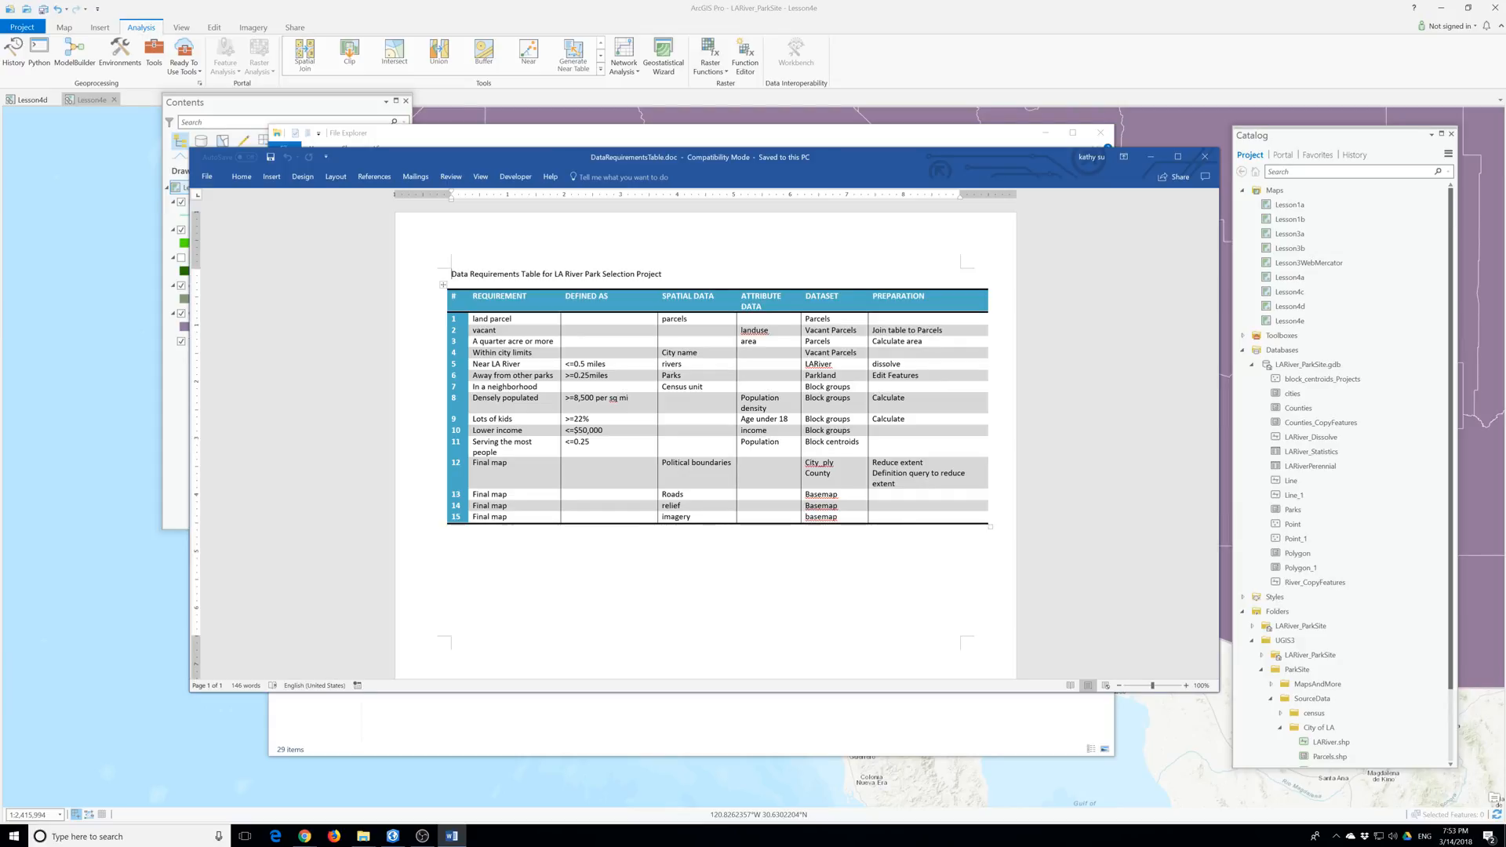
click(1205, 157)
click(1100, 133)
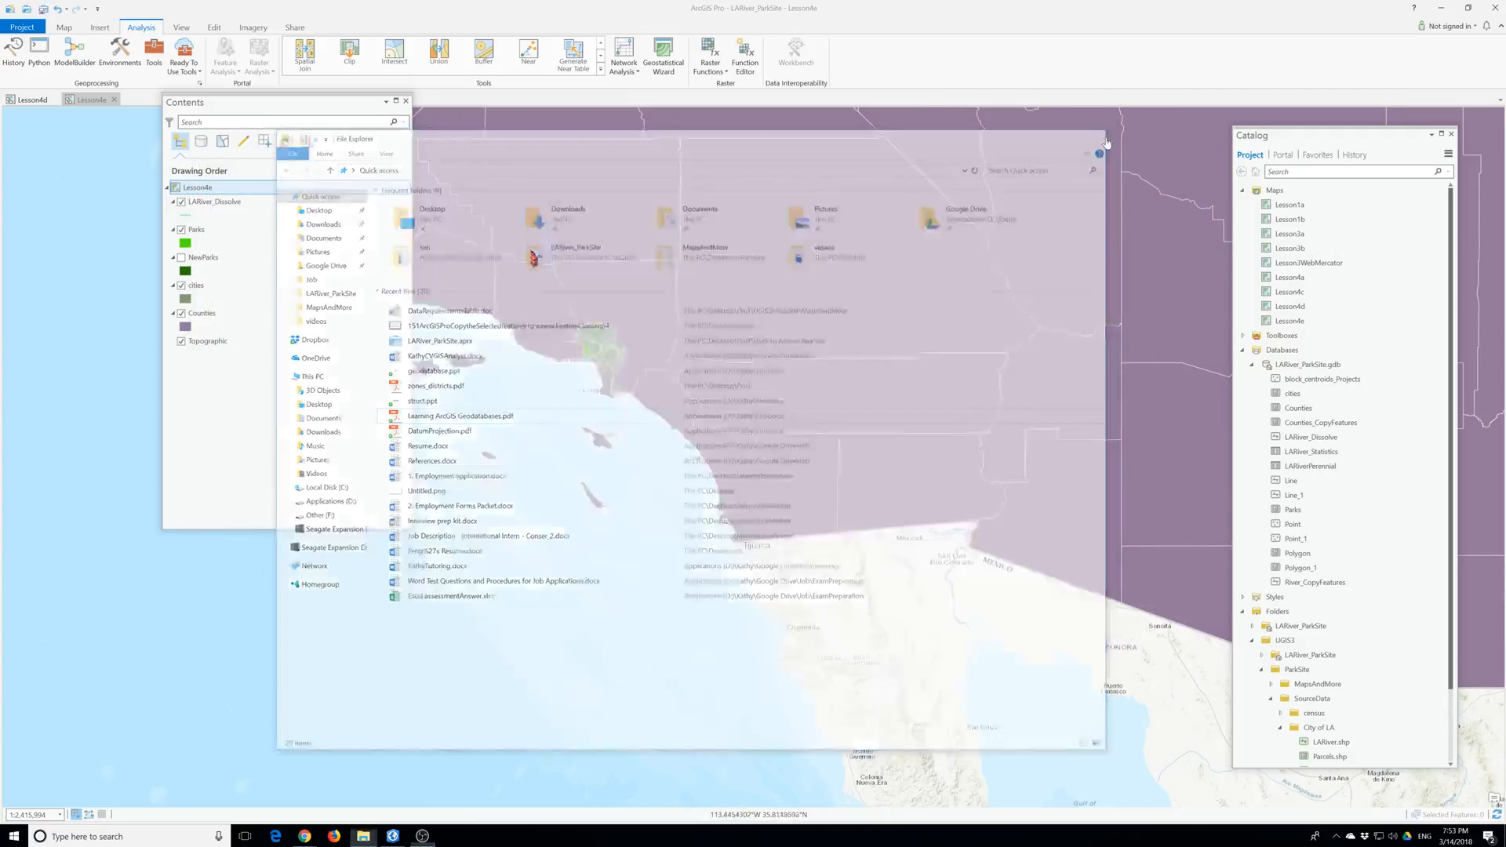
Step: Add block_groups.shp from the SourceData census folder to the Lesson4e map as its topmost layer
drag(278, 111, 163, 174)
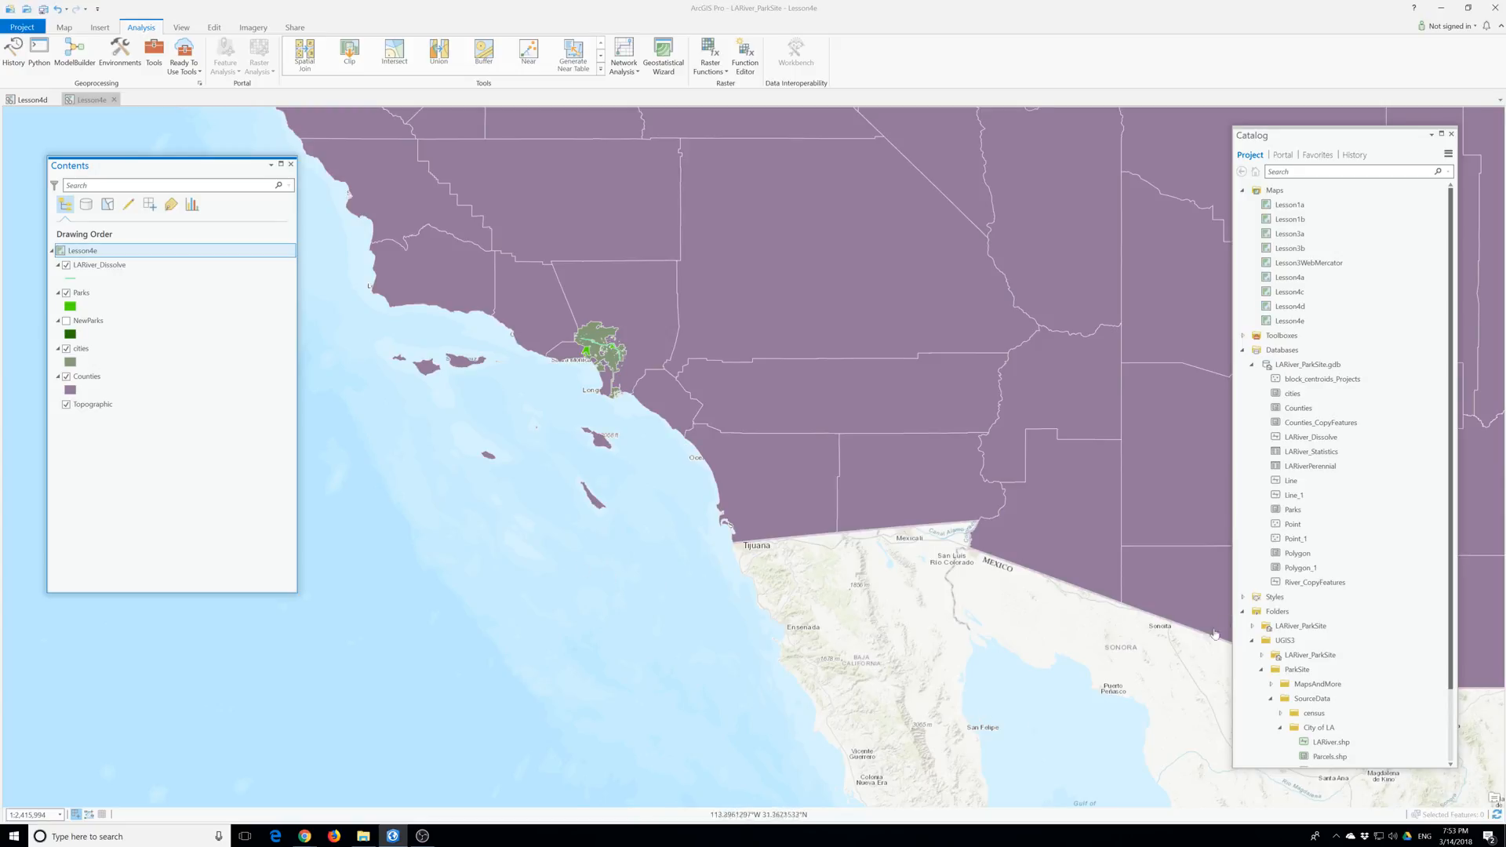
click(1281, 713)
scroll(1294, 690, down, 2)
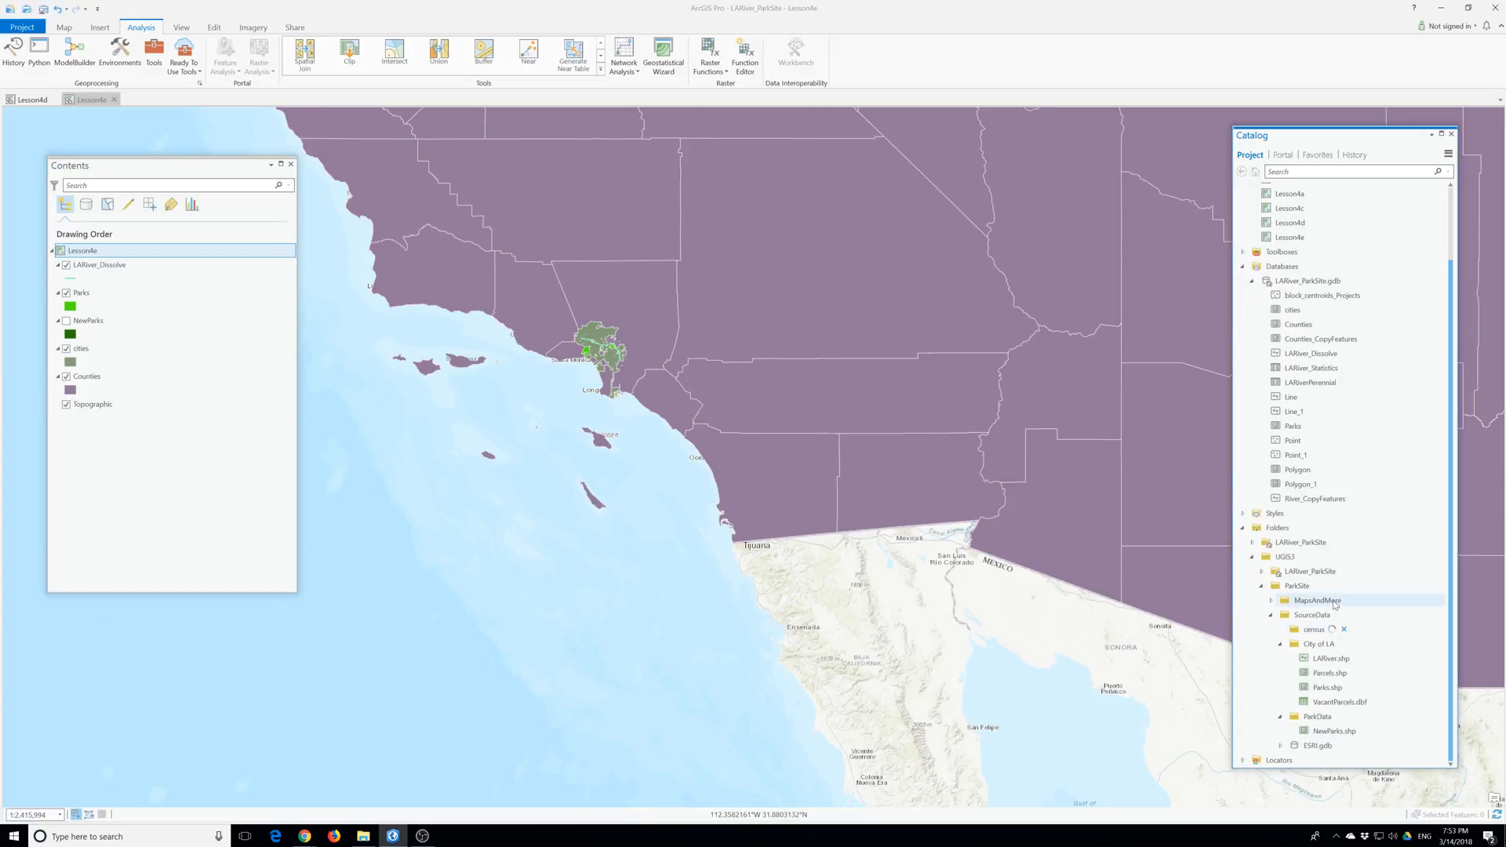
mouse_move(1311, 642)
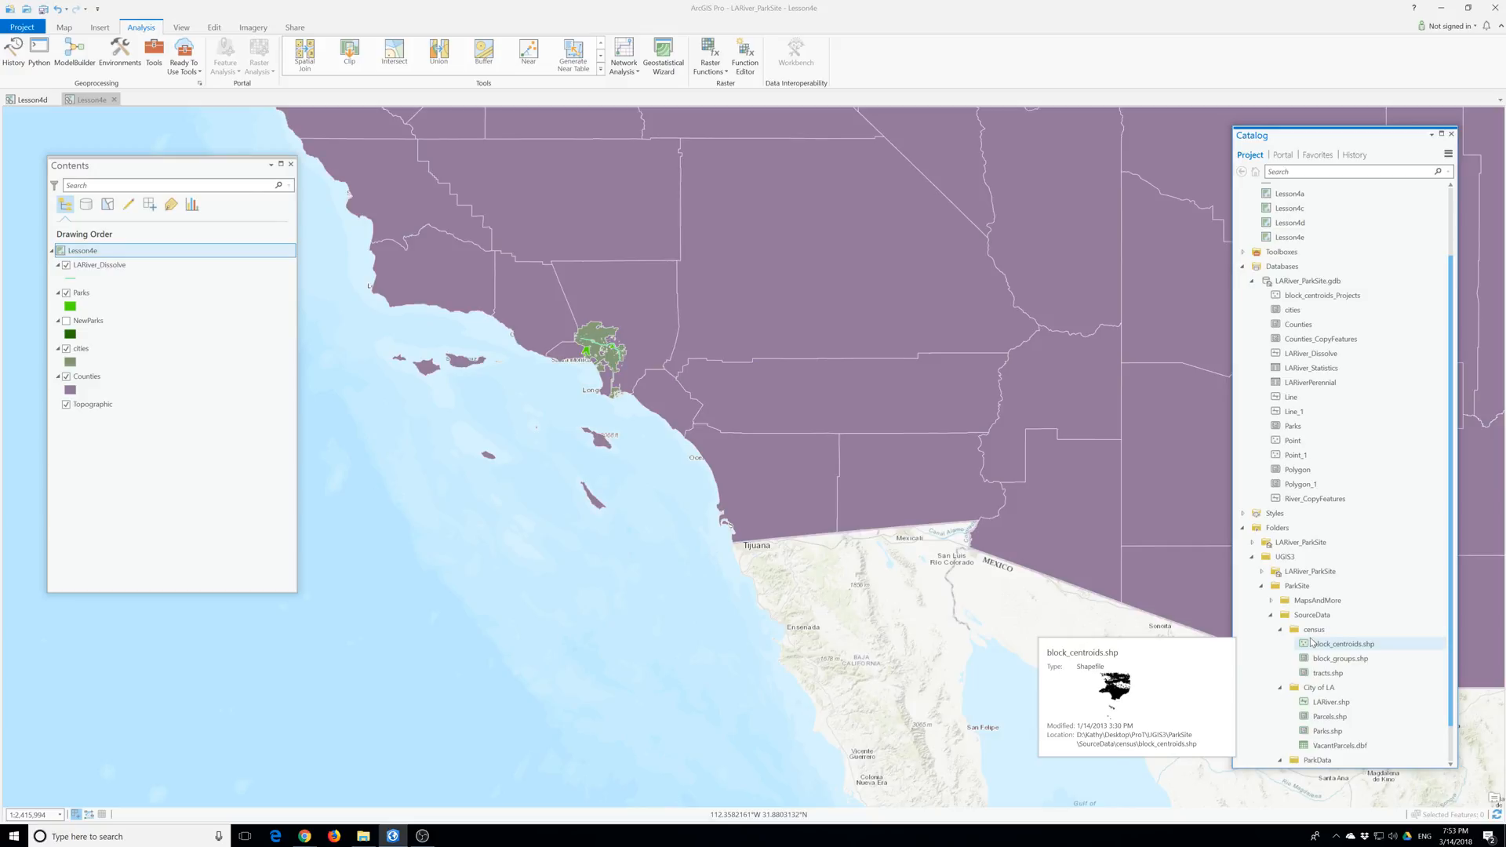
click(1304, 662)
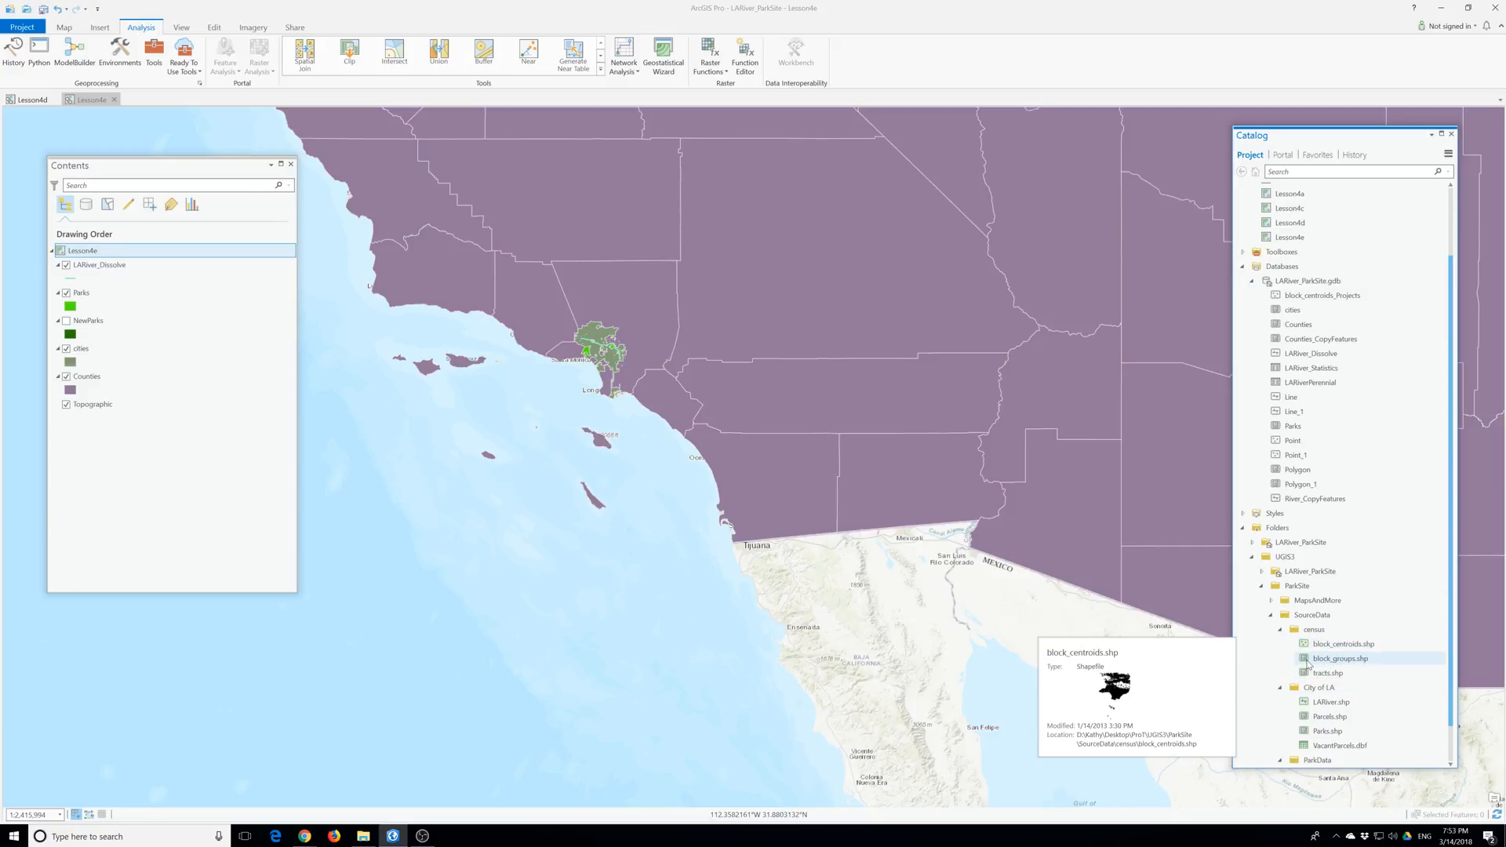
mouse_move(1303, 667)
mouse_down()
mouse_move(39, 314)
mouse_move(90, 266)
mouse_up()
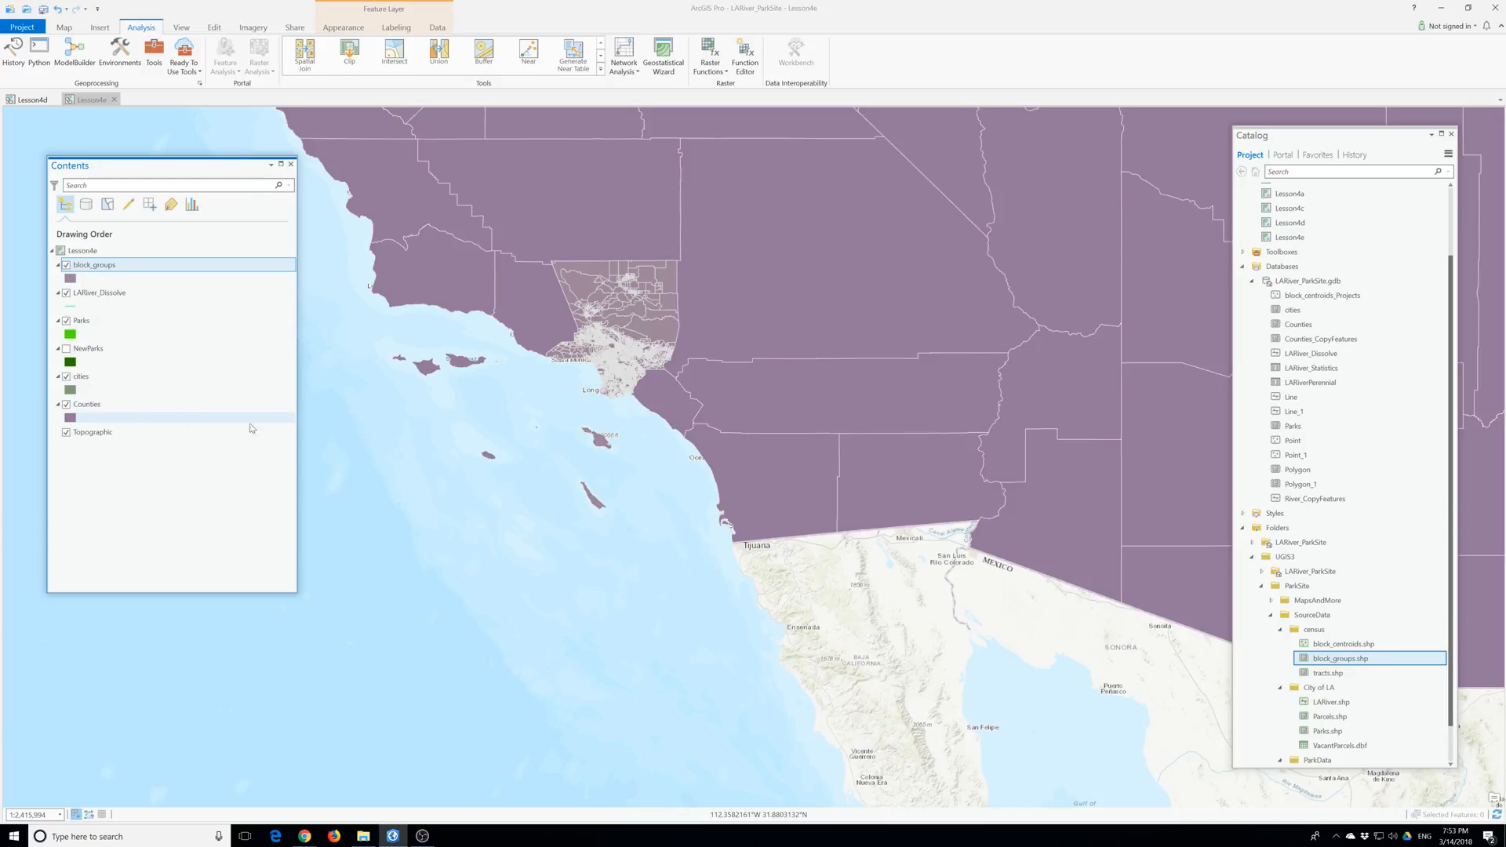
Step: Zoom the map to the block_groups layer and open its attribute table
right_click(91, 269)
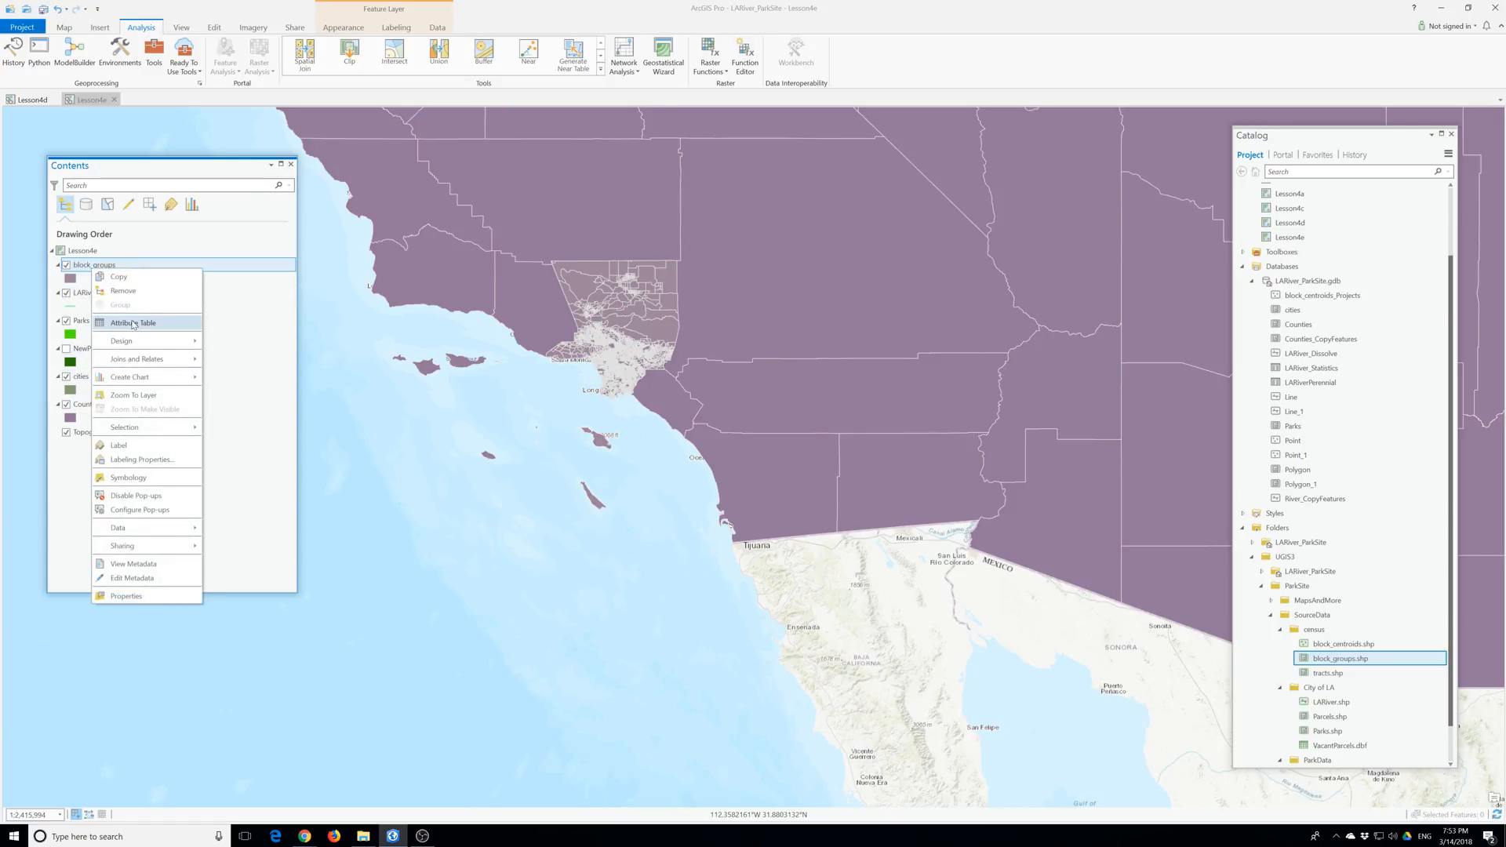
click(135, 395)
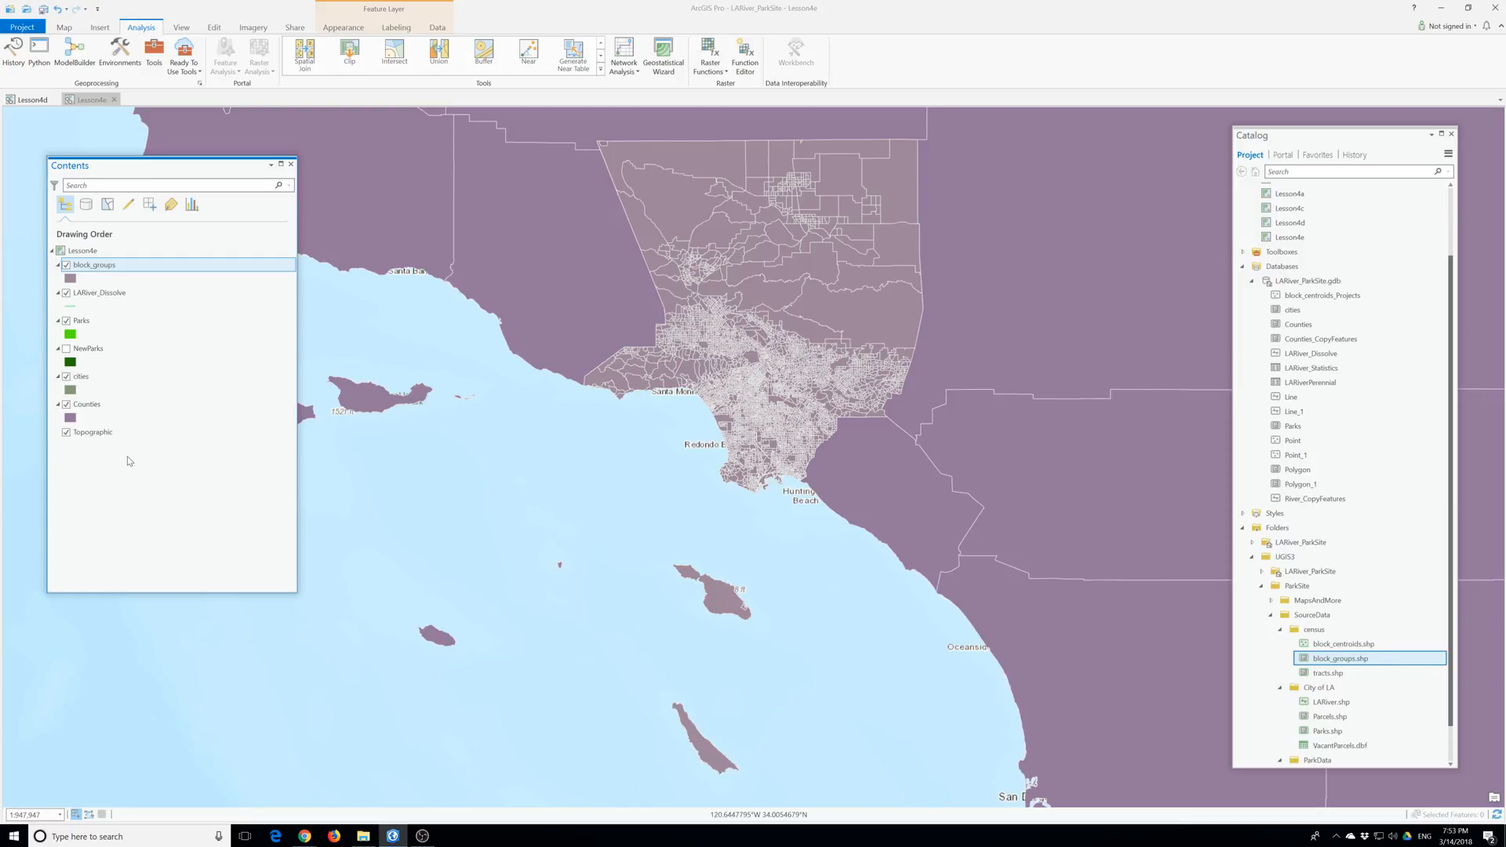
right_click(108, 267)
click(145, 328)
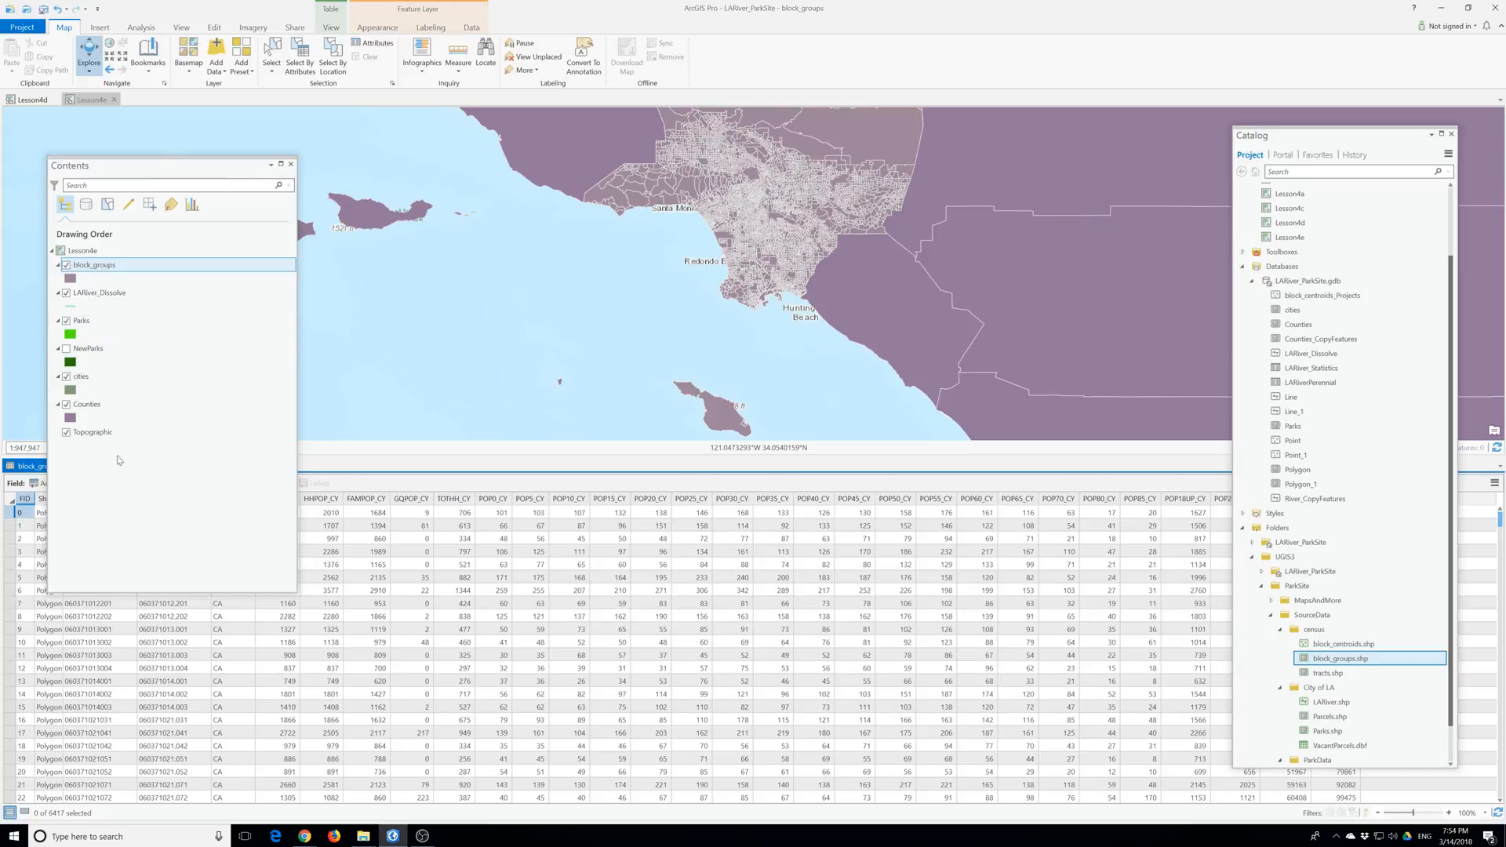
Step: Open the Fields view for the block_groups table and move the Contents pane clear of the field list
click(1493, 484)
click(1432, 525)
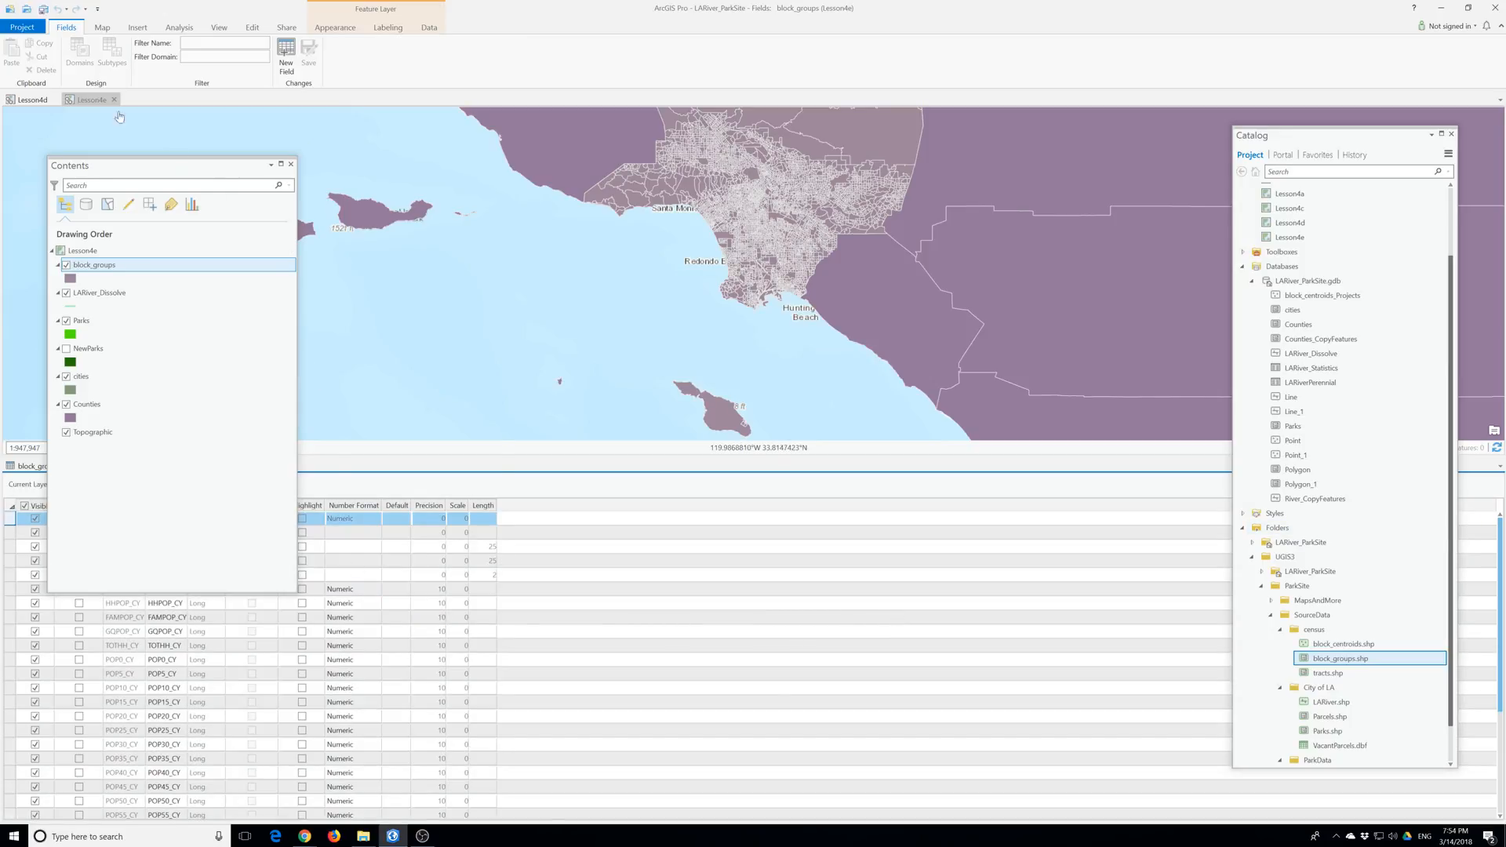
drag(102, 170, 130, 26)
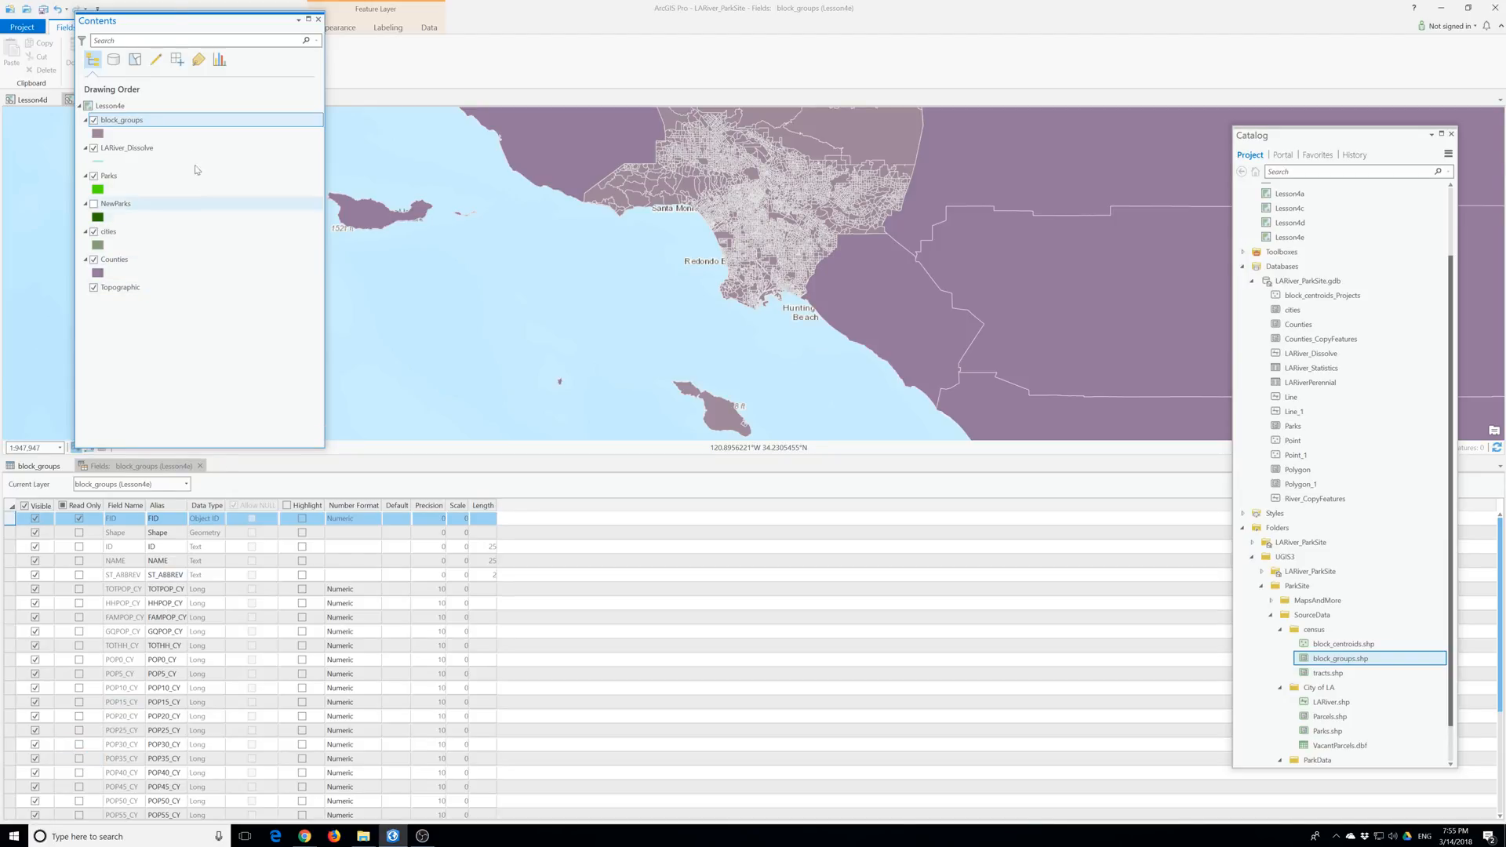
drag(169, 20, 583, 31)
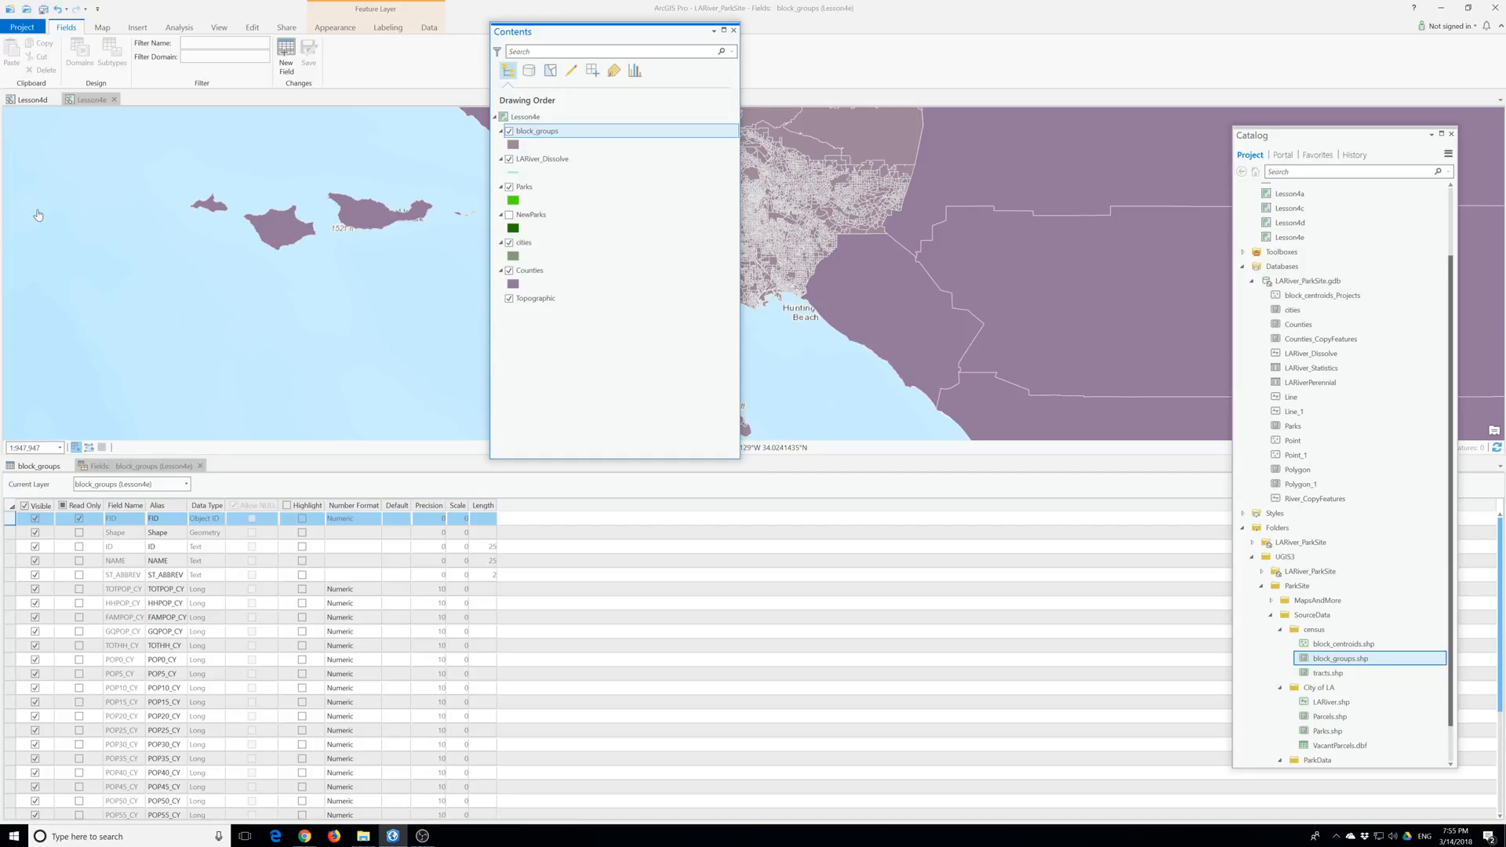
Step: Hide all block_groups fields except FID, TOTPOP_CY, POP18UP_CY and MEDHINC_CY
click(24, 506)
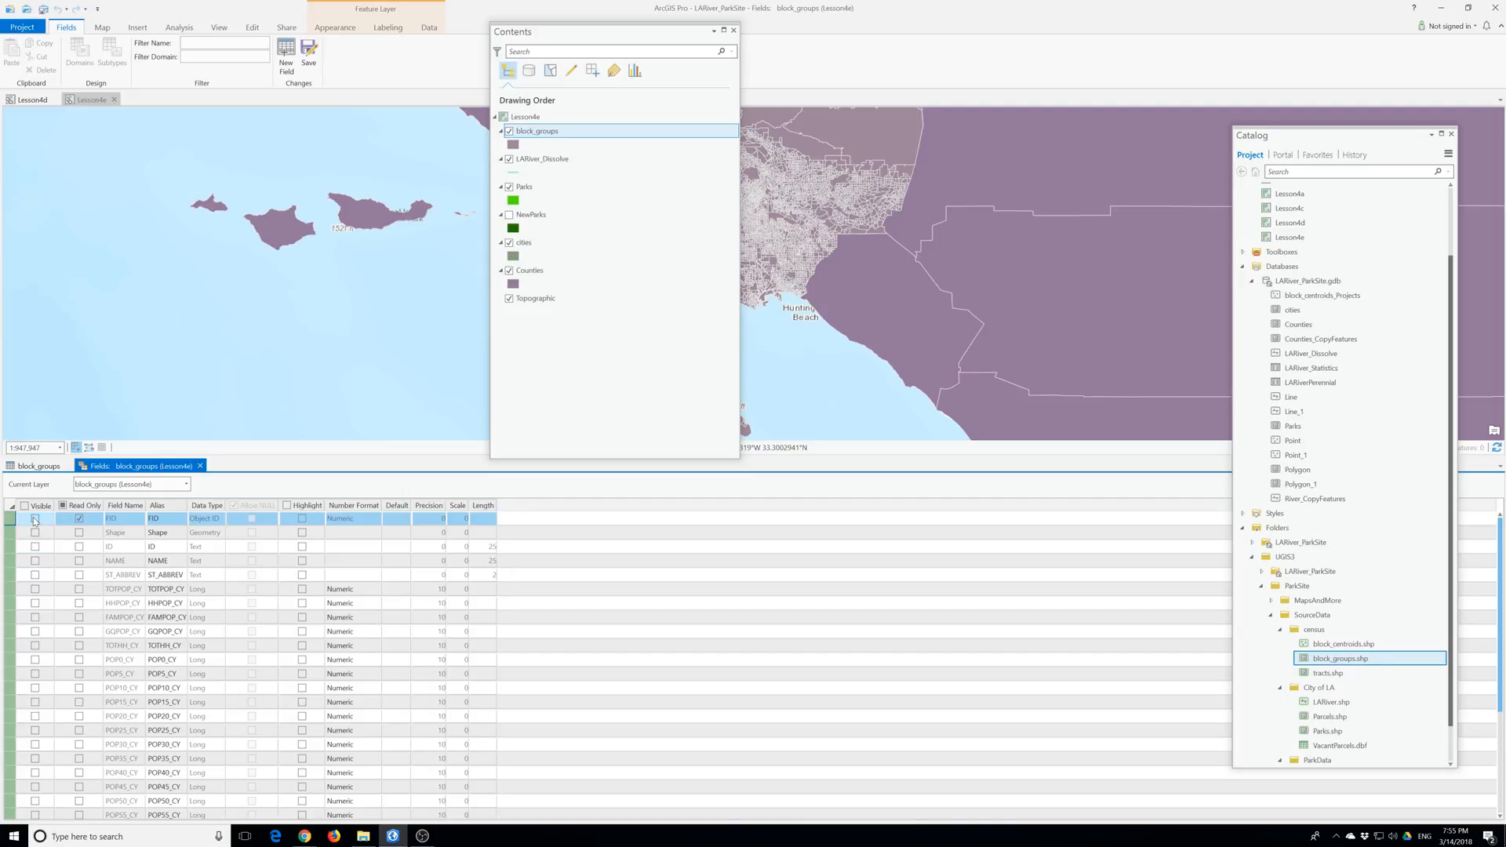
click(34, 519)
click(35, 589)
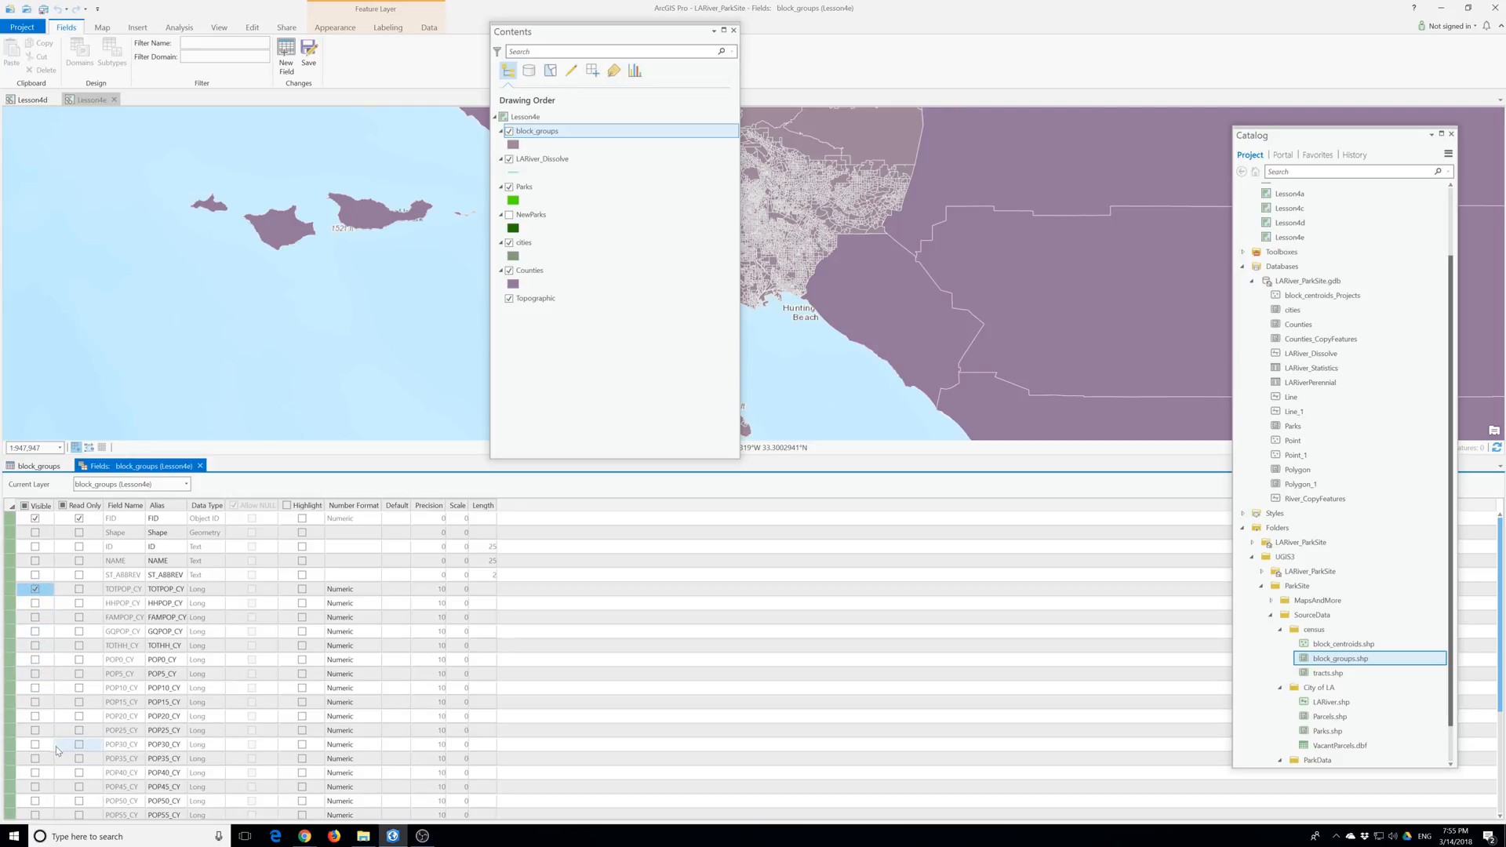
scroll(62, 789, down, 4)
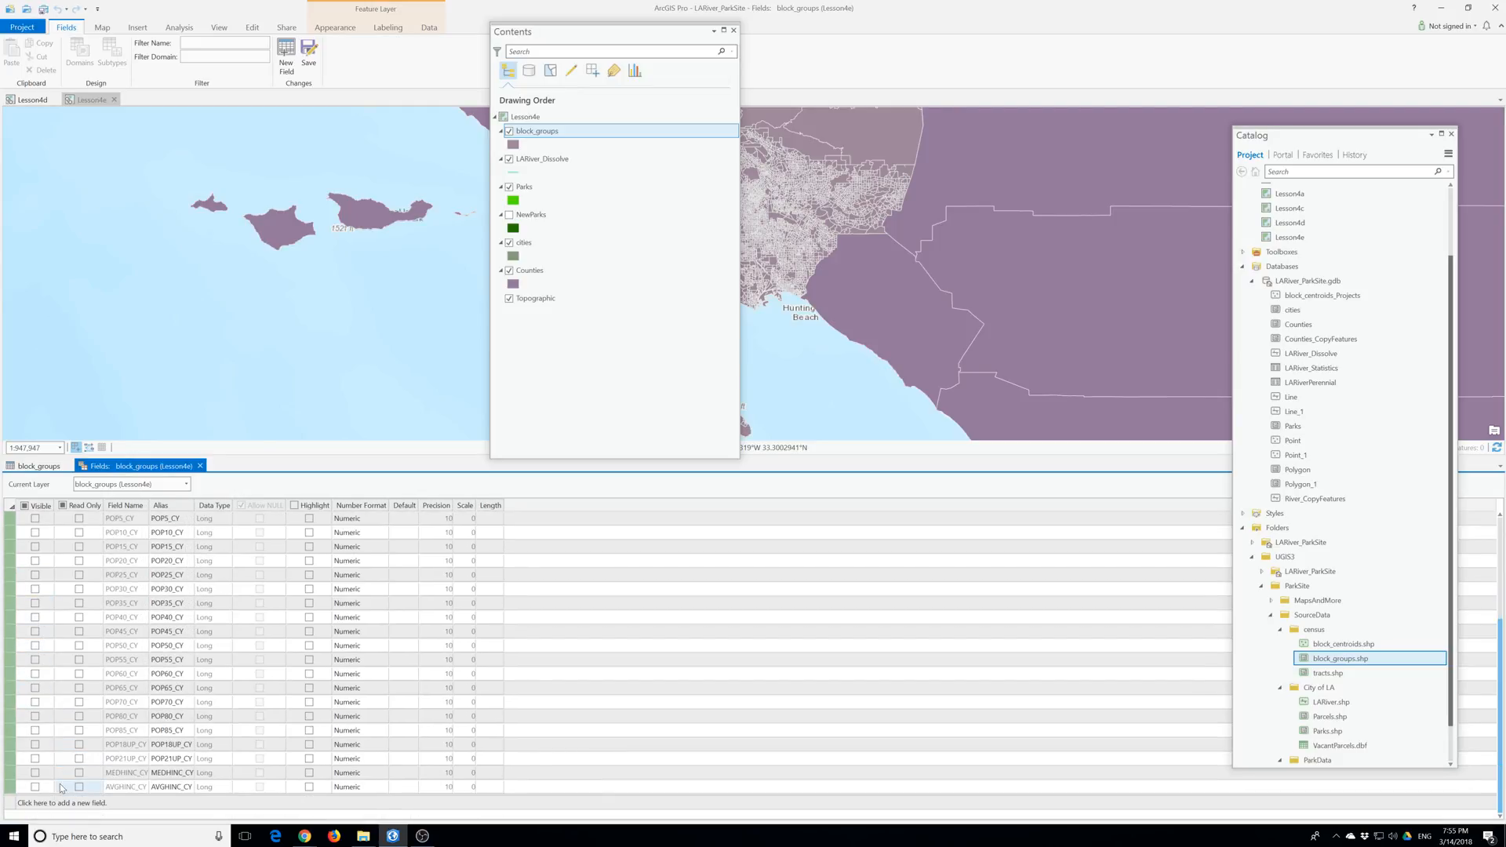
click(35, 744)
click(35, 773)
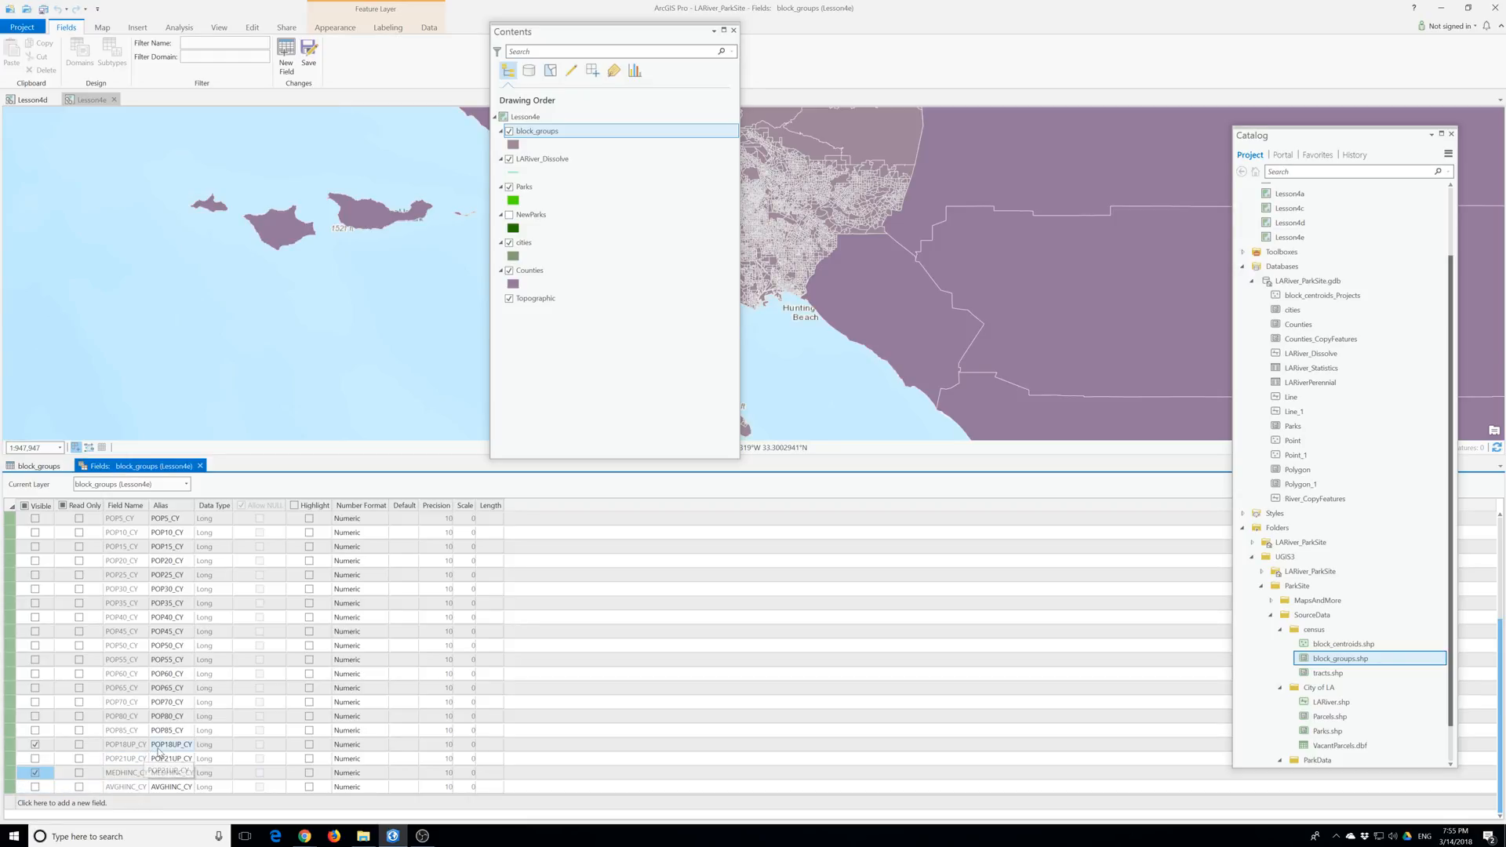
Step: Set the alias of the TOTPOP_CY field to "Total Pop"
scroll(181, 726, up, 4)
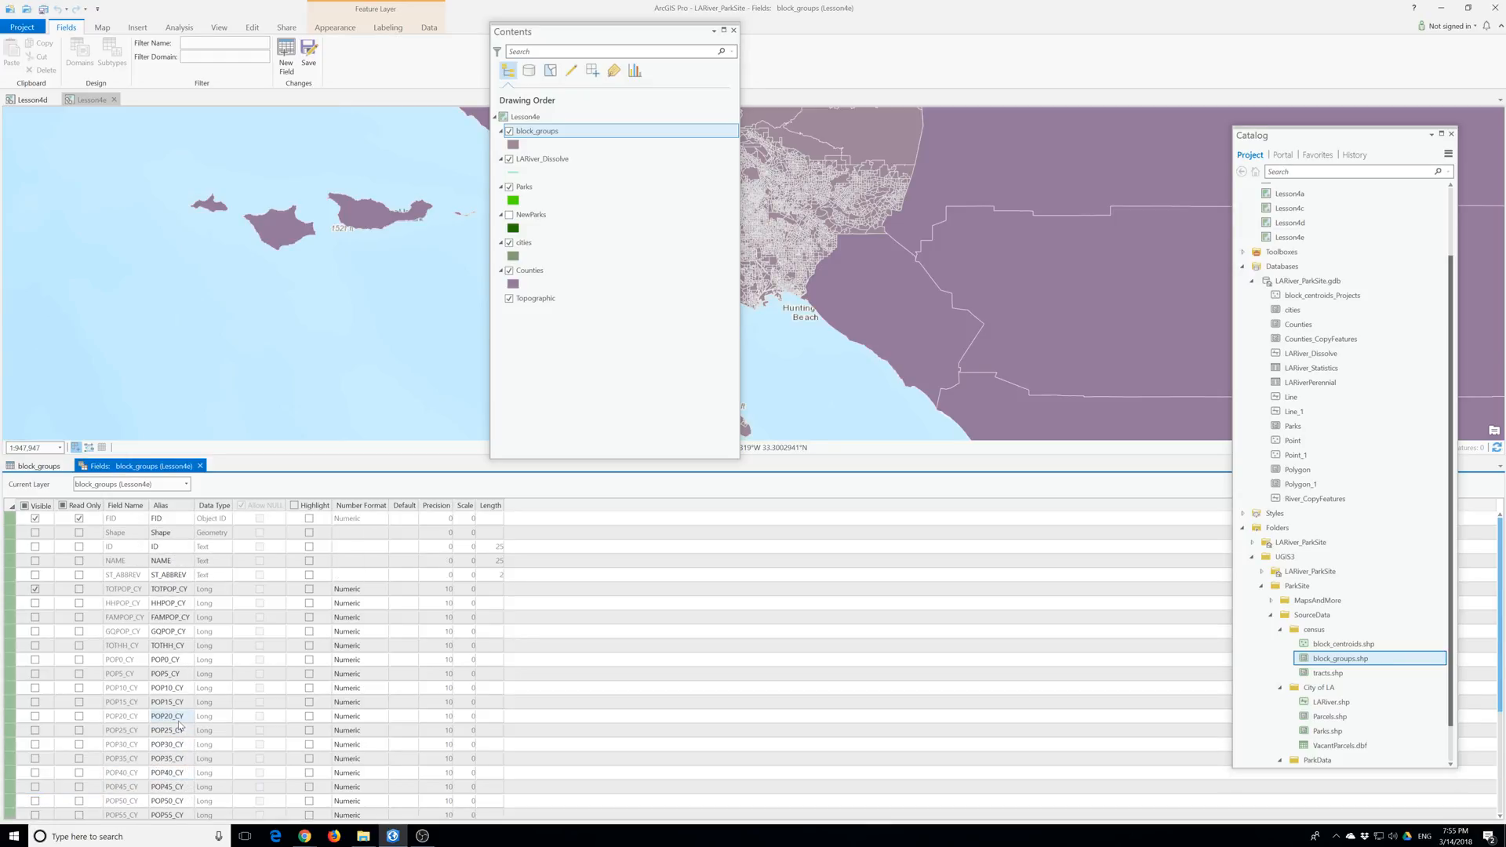
click(172, 590)
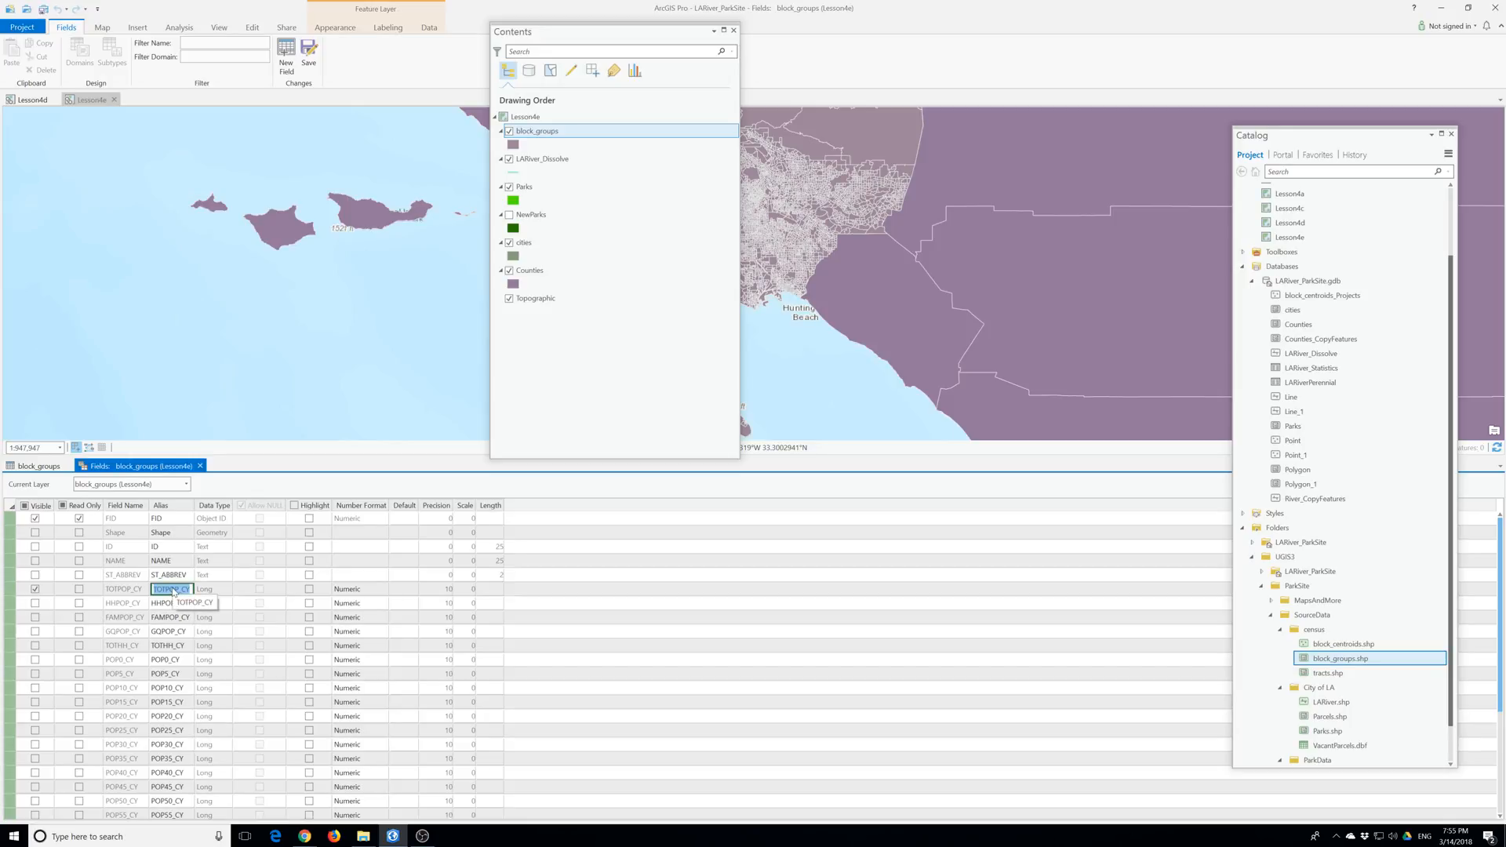
text(Total Pop)
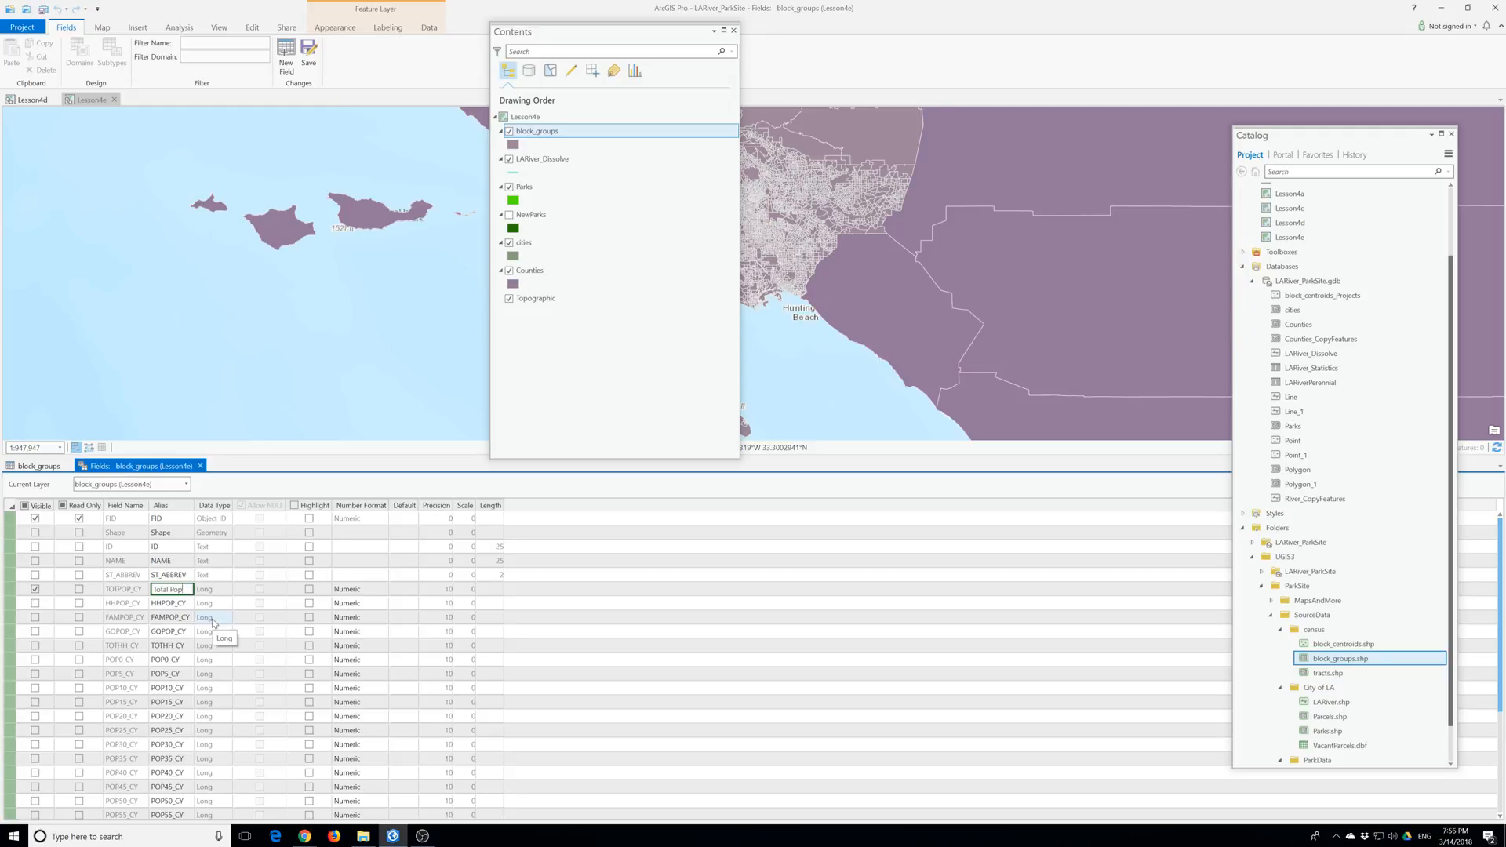
Step: Set the alias of the POP18UP_CY field to "Pop over 18"
scroll(213, 623, down, 4)
click(179, 745)
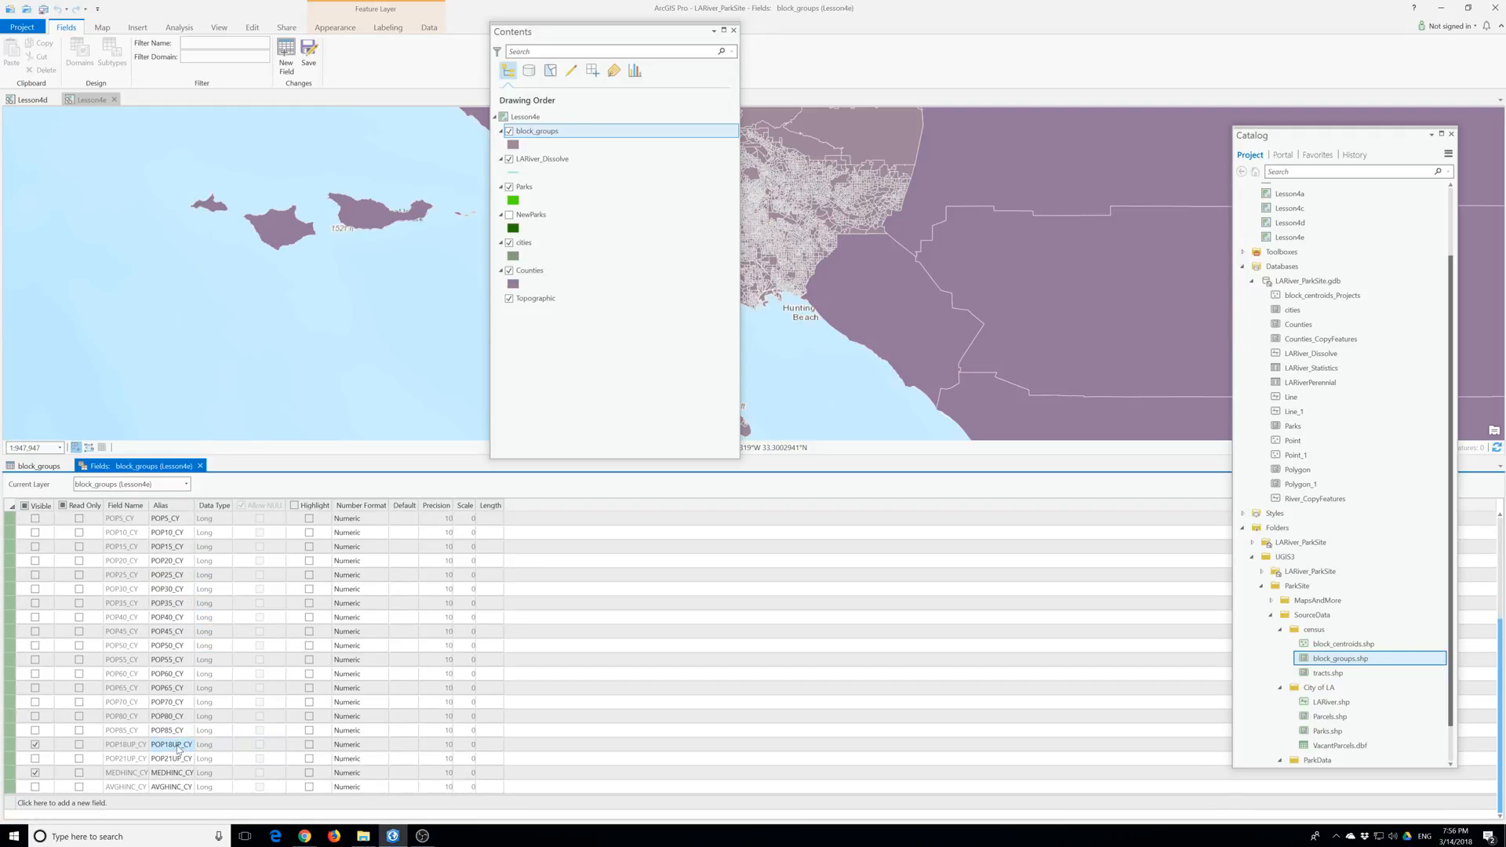
text(Poup)
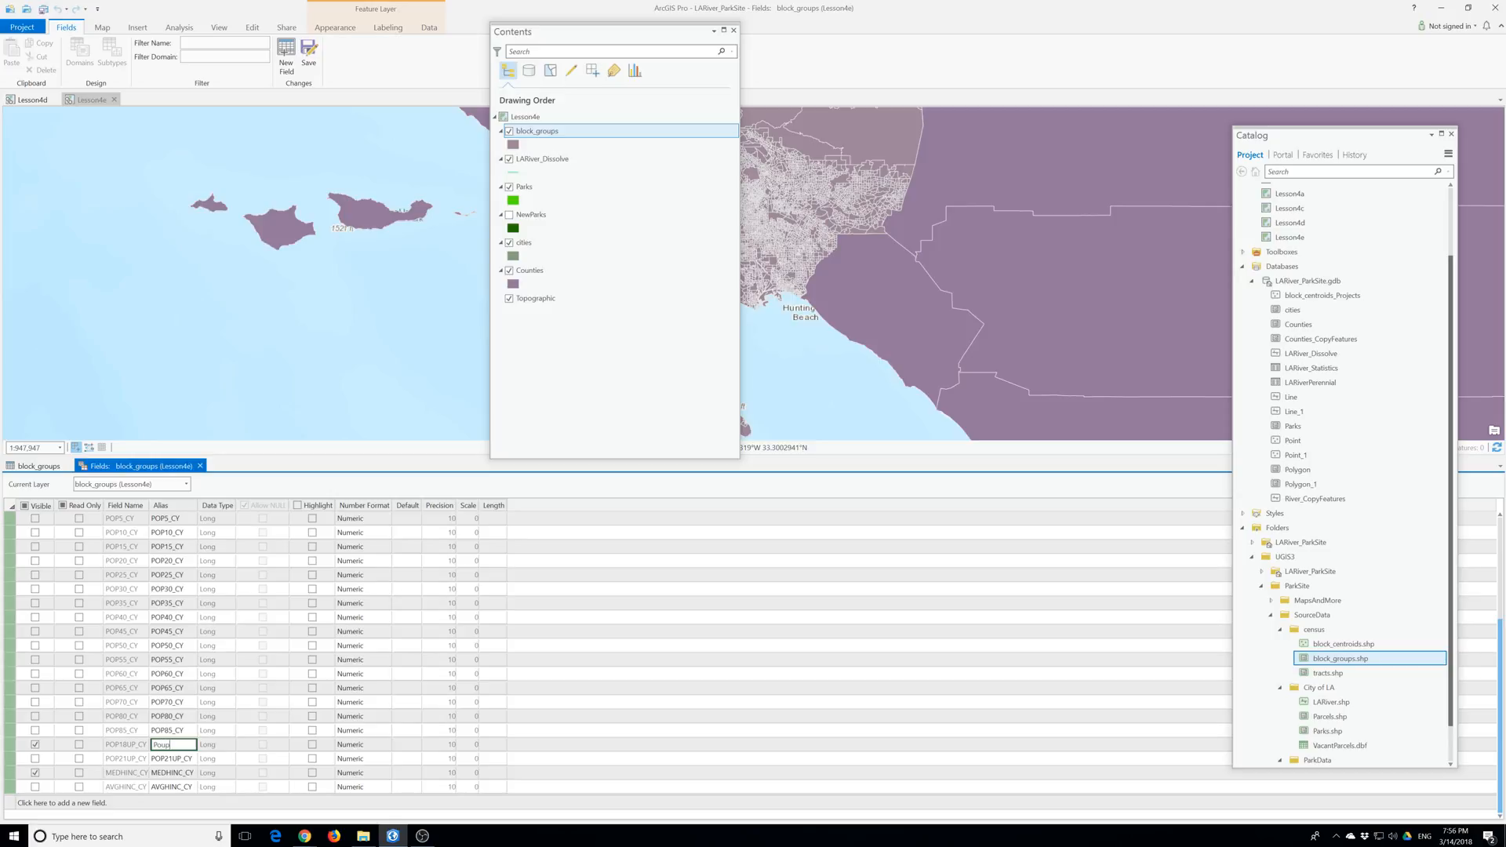
text(ulation over 18)
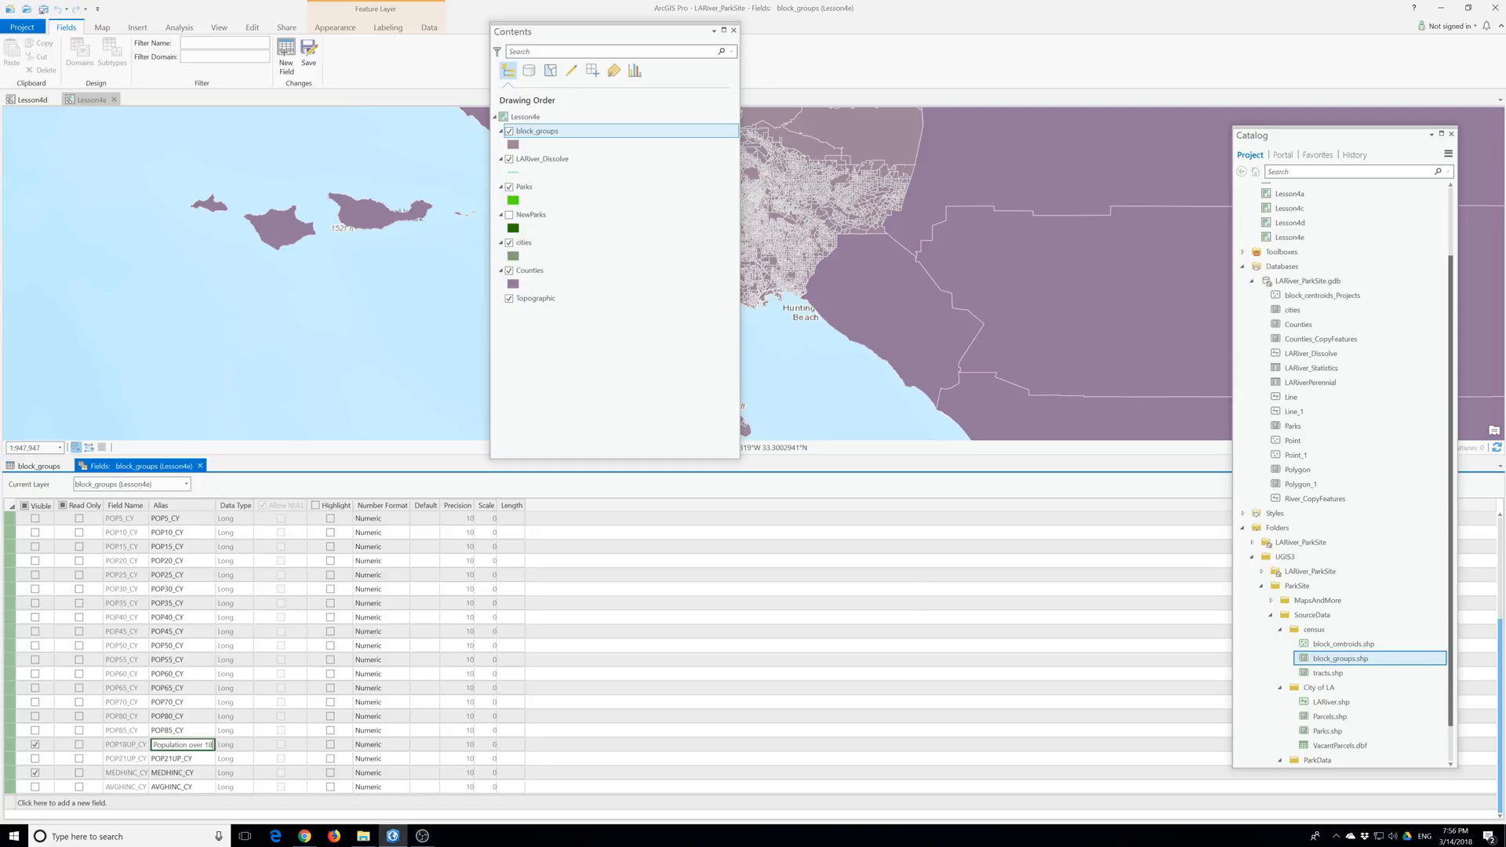
key(BackSpace)
key(BackSpace)
key(BackSpace)
key(BackSpace)
key(BackSpace)
key(BackSpace)
key(BackSpace)
key(BackSpace)
key(BackSpace)
key(BackSpace)
key(BackSpace)
key(BackSpace)
key(BackSpace)
key(BackSpace)
text(p over 18)
Step: Set the alias of the MEDHINC_CY field to "Median HH Income" and save the field changes
click(183, 774)
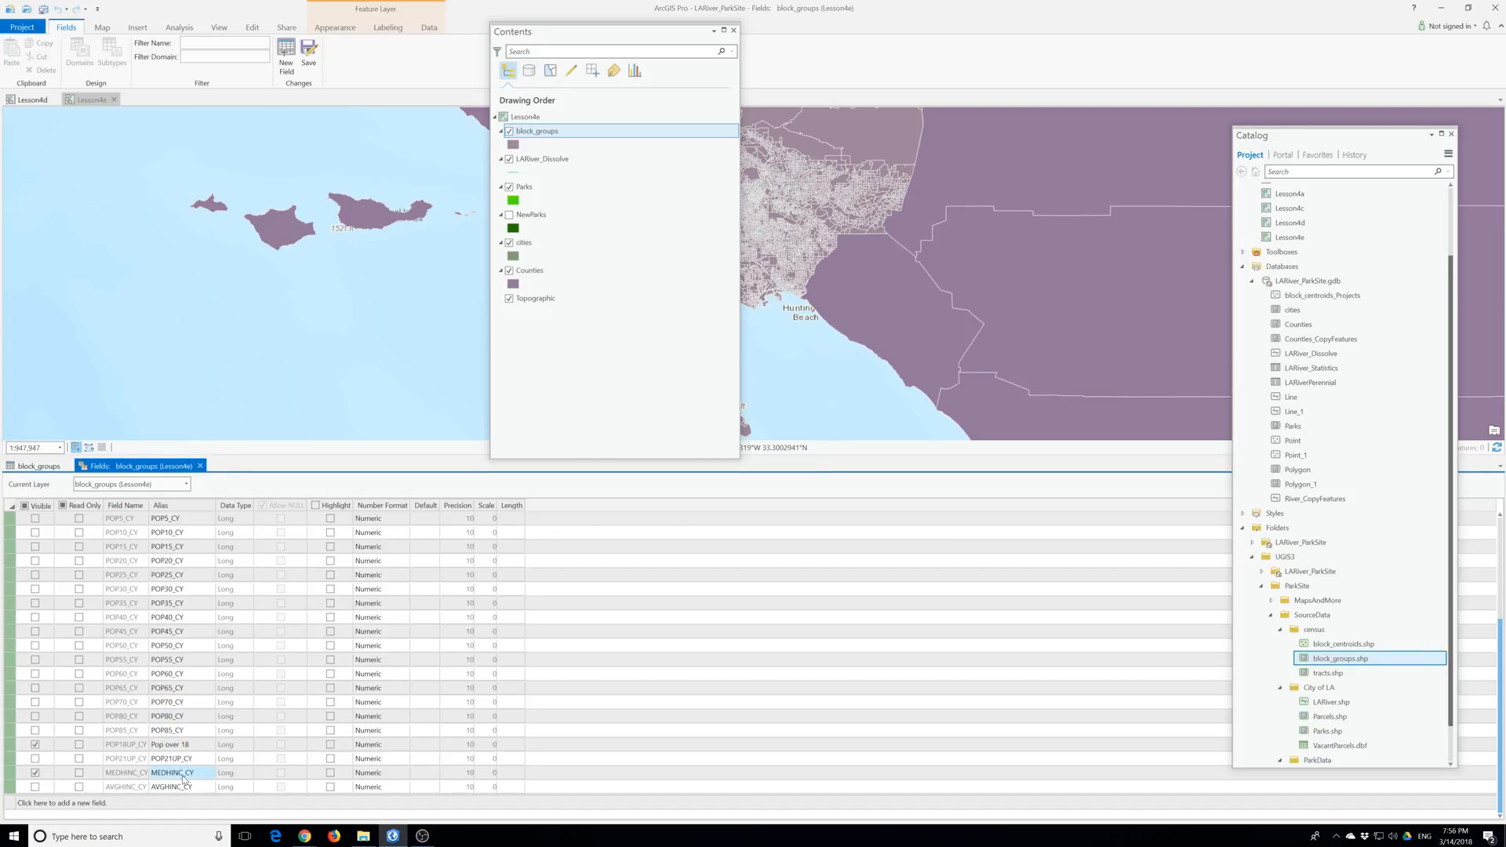
click(182, 773)
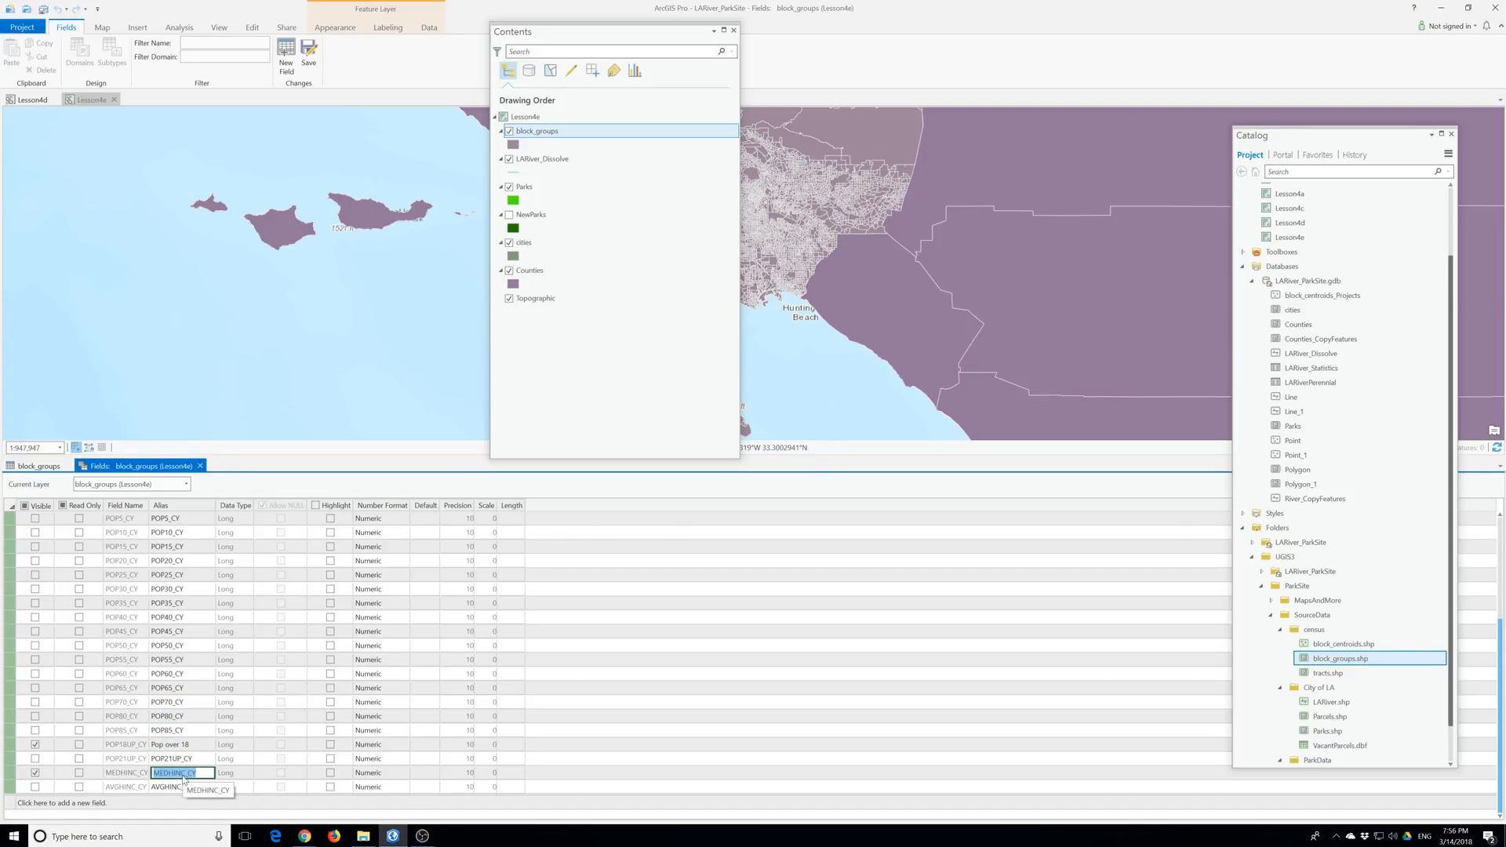
text(Median)
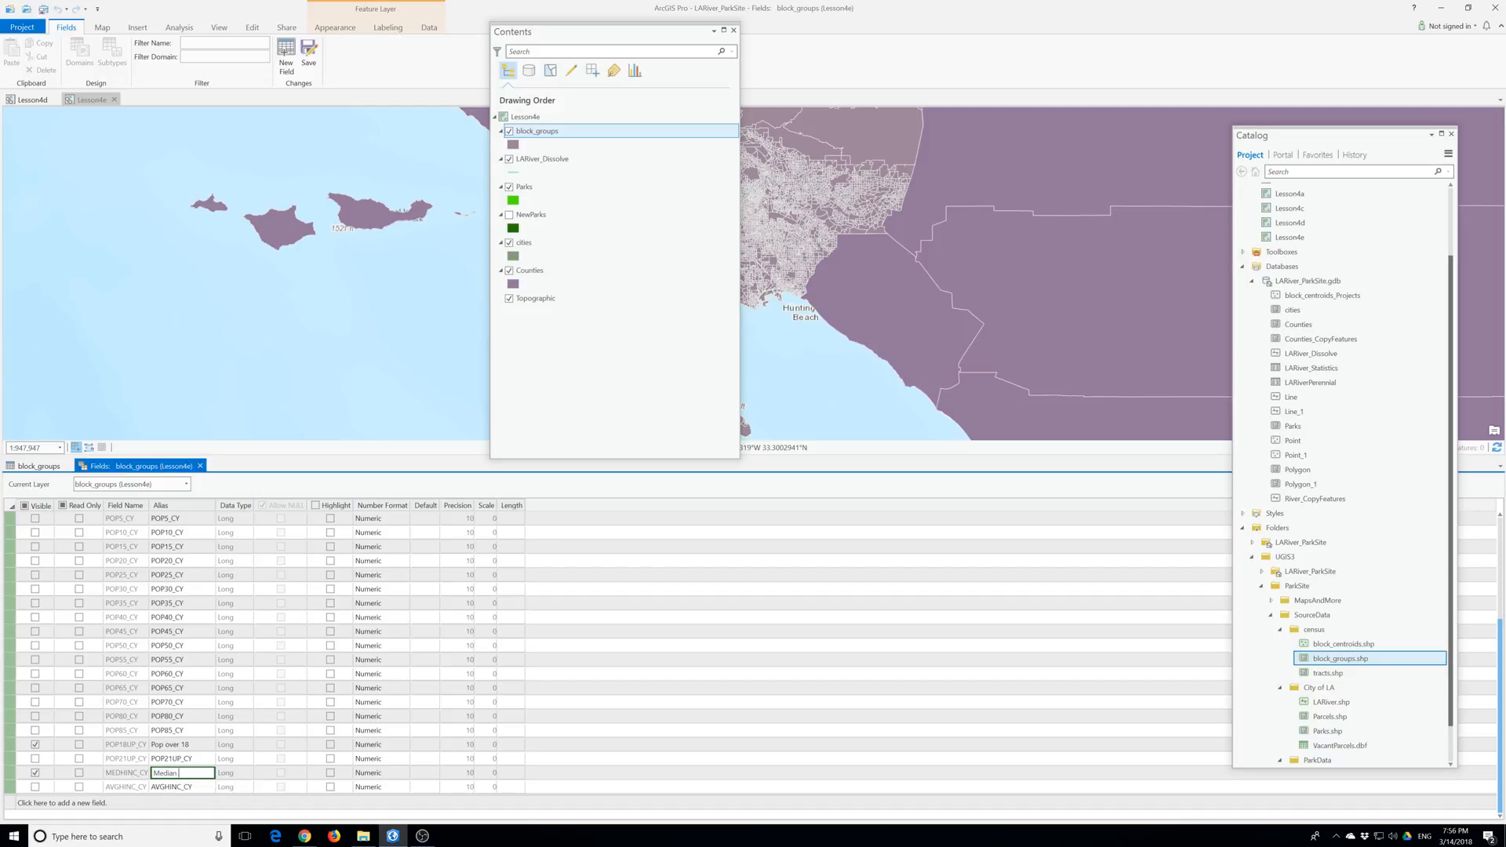
text( HH Income)
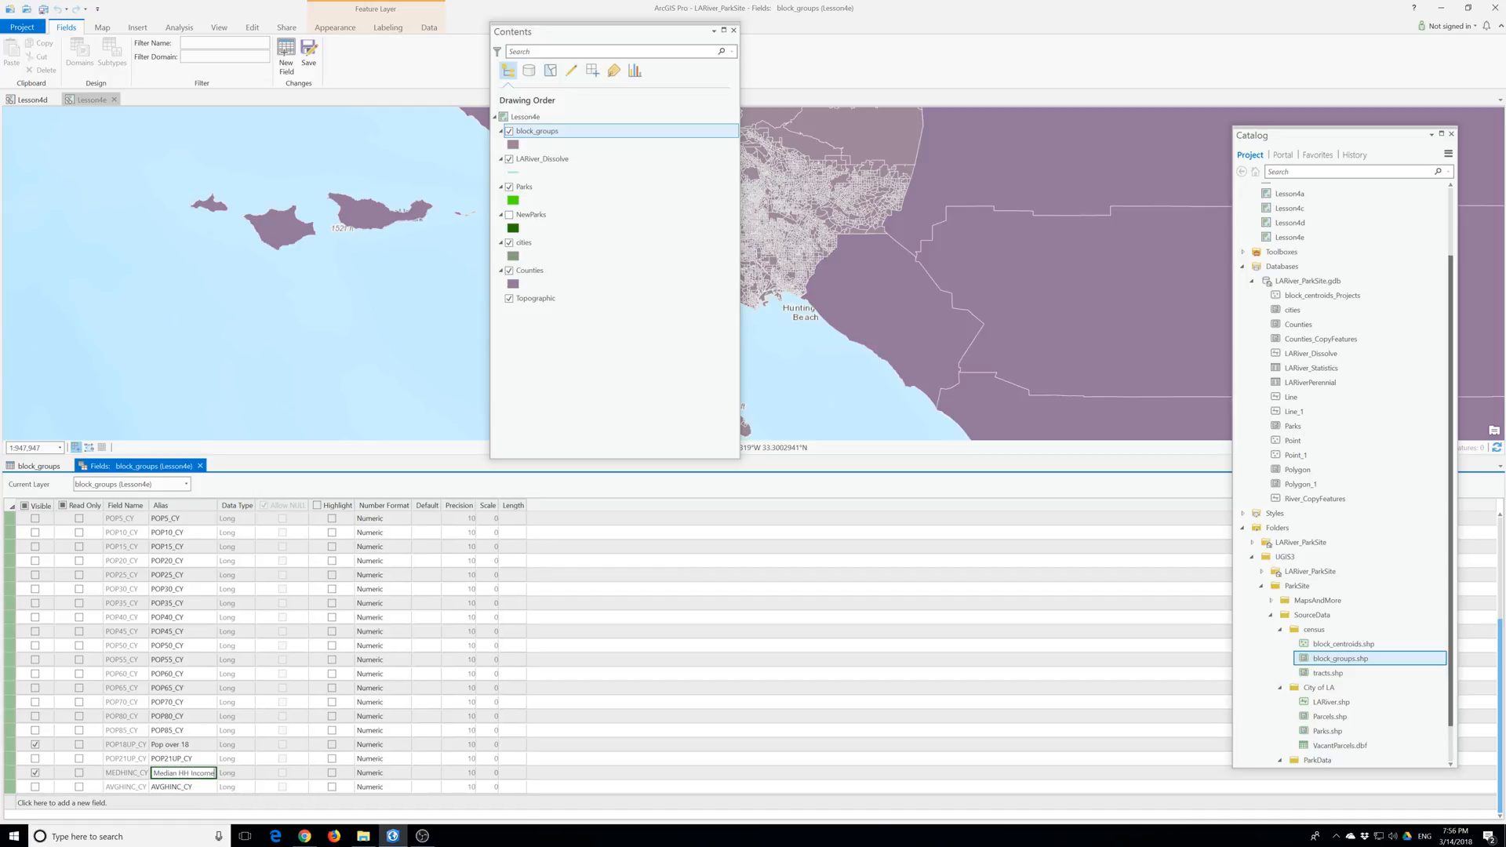
click(311, 66)
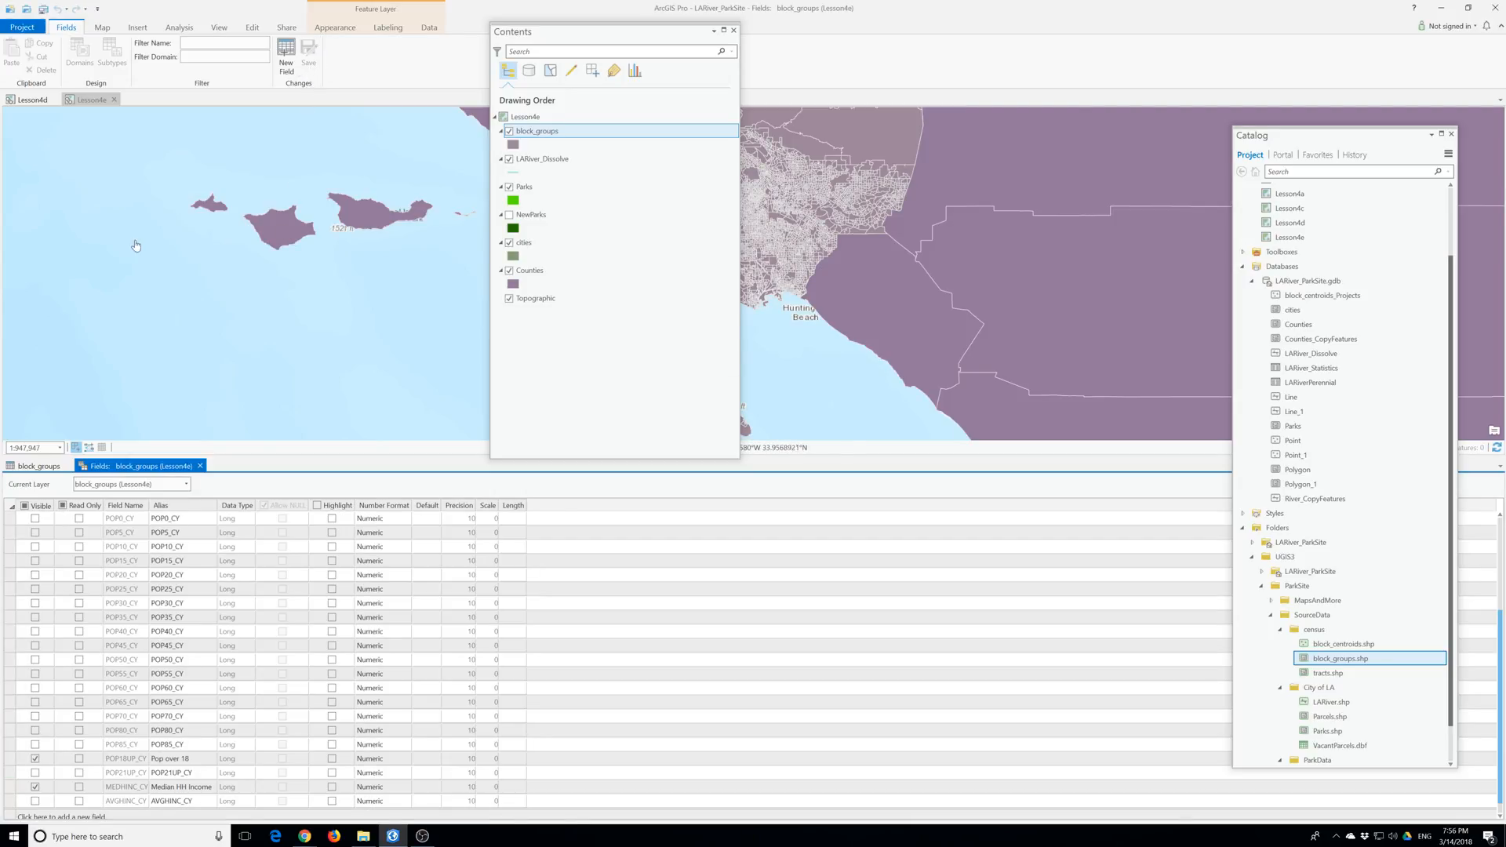
Step: Close the Fields view and reopen the block_groups attribute table to check the visible fields and their aliases
click(200, 466)
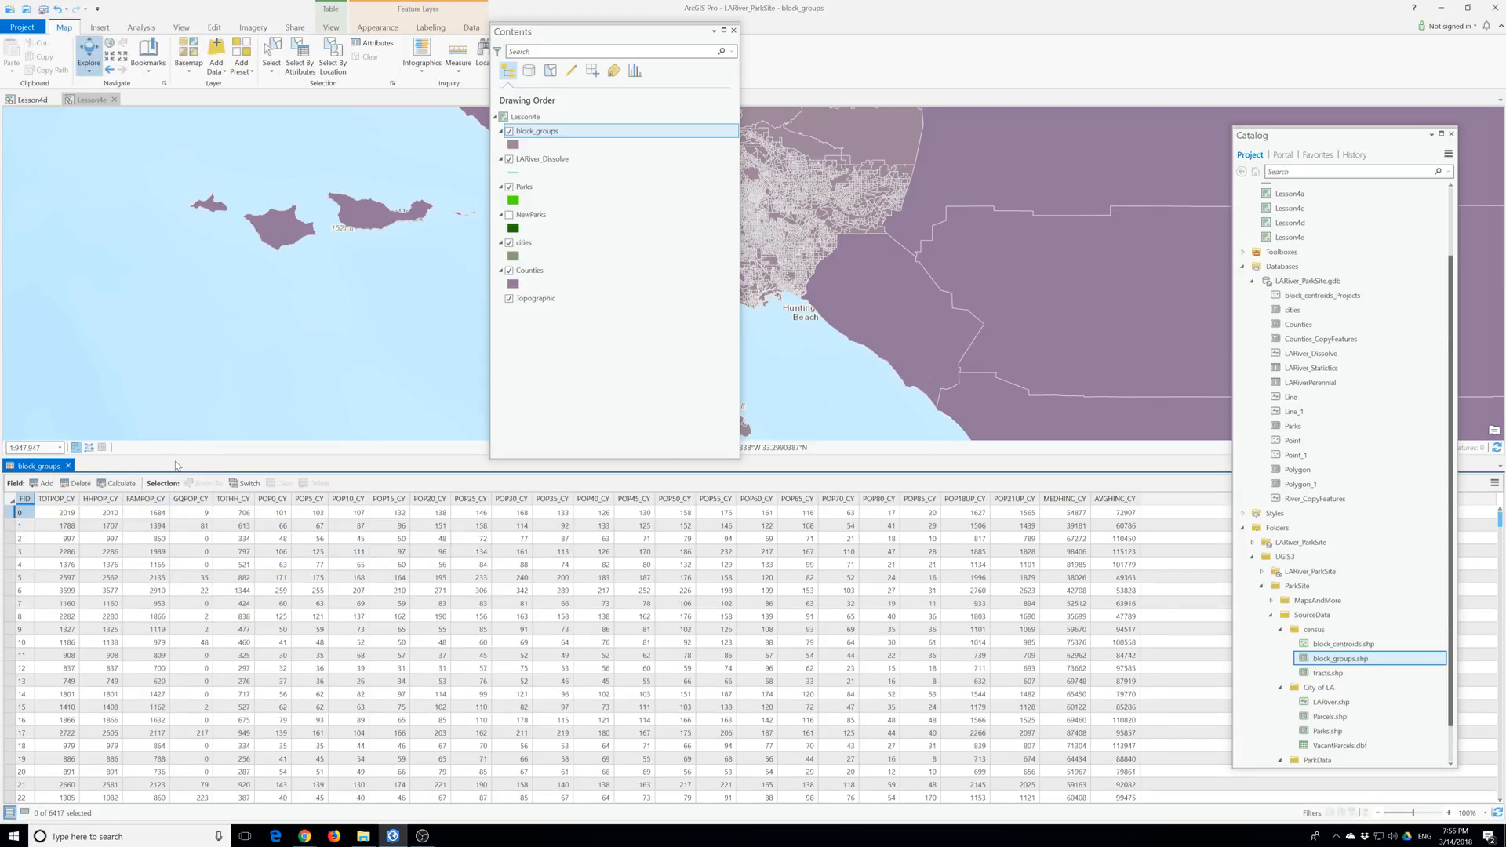
click(68, 466)
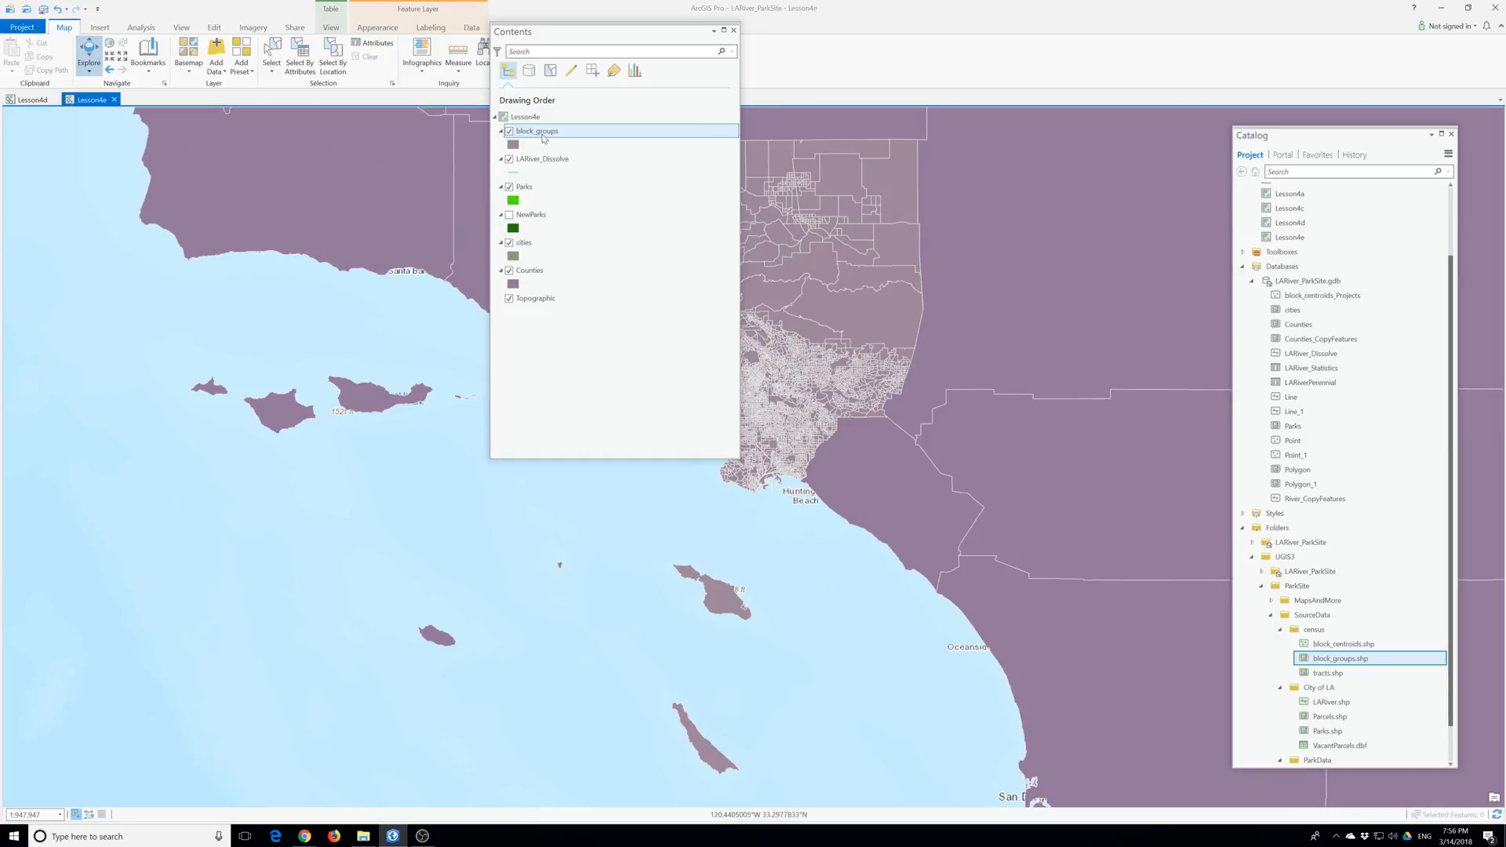
right_click(531, 133)
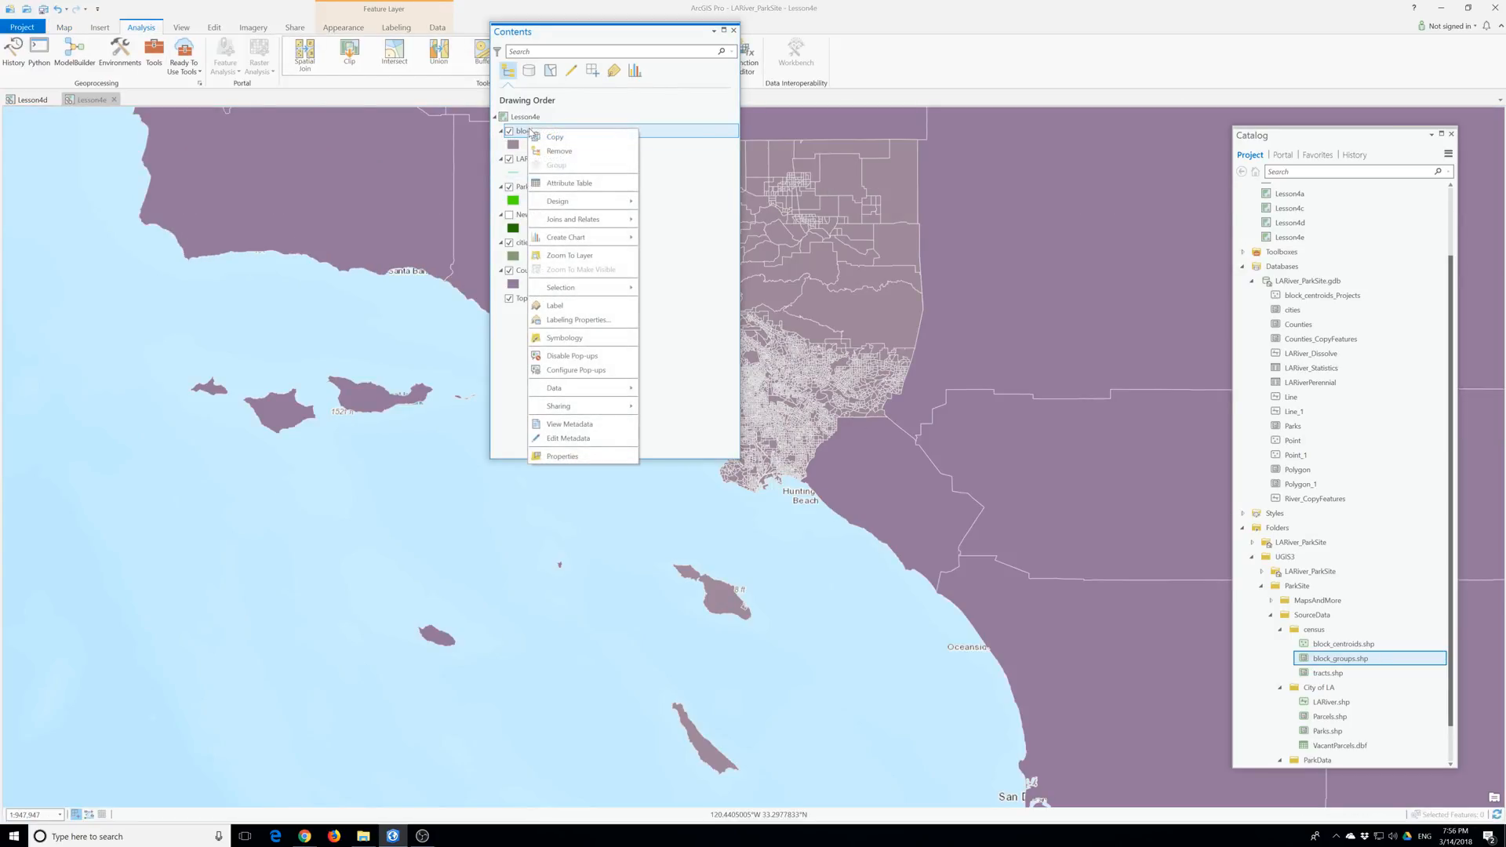
click(569, 184)
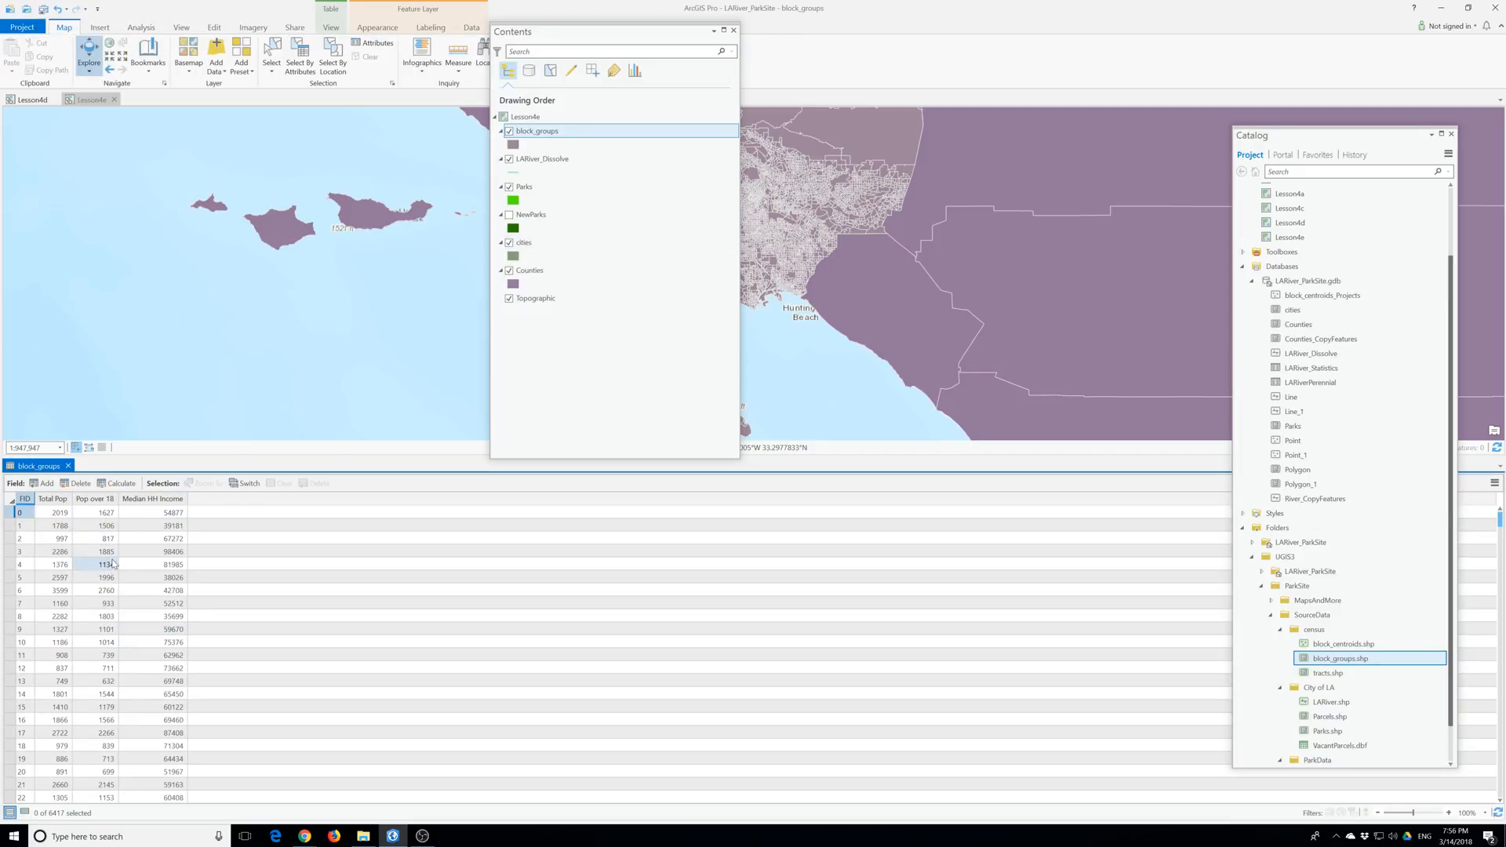
mouse_move(56, 503)
mouse_move(165, 506)
Step: Move the floating Contents pane clear of the attribute table and close the block_groups table
drag(549, 33, 0, 184)
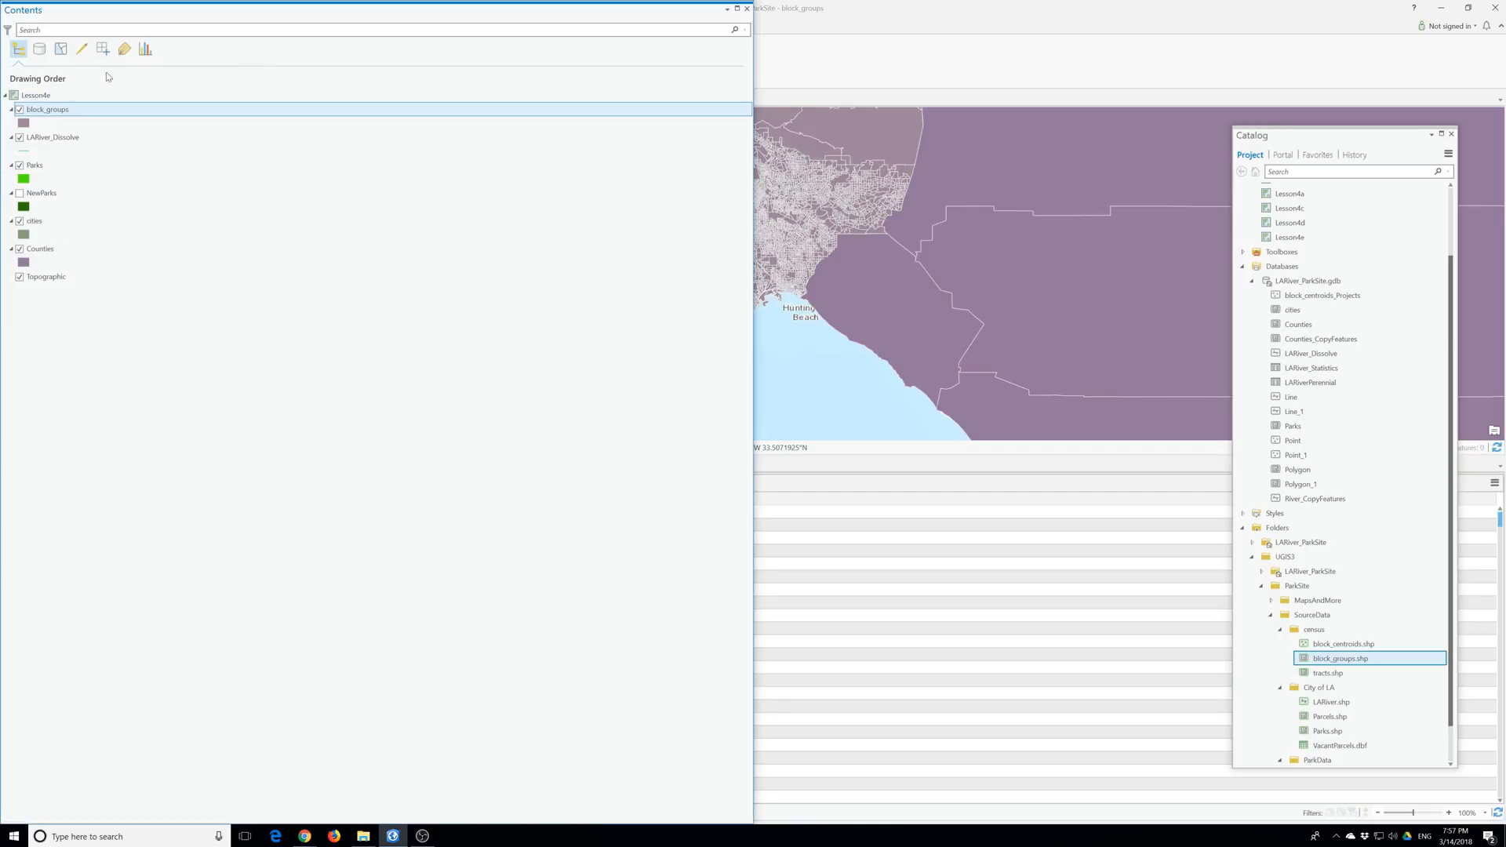
double_click(737, 14)
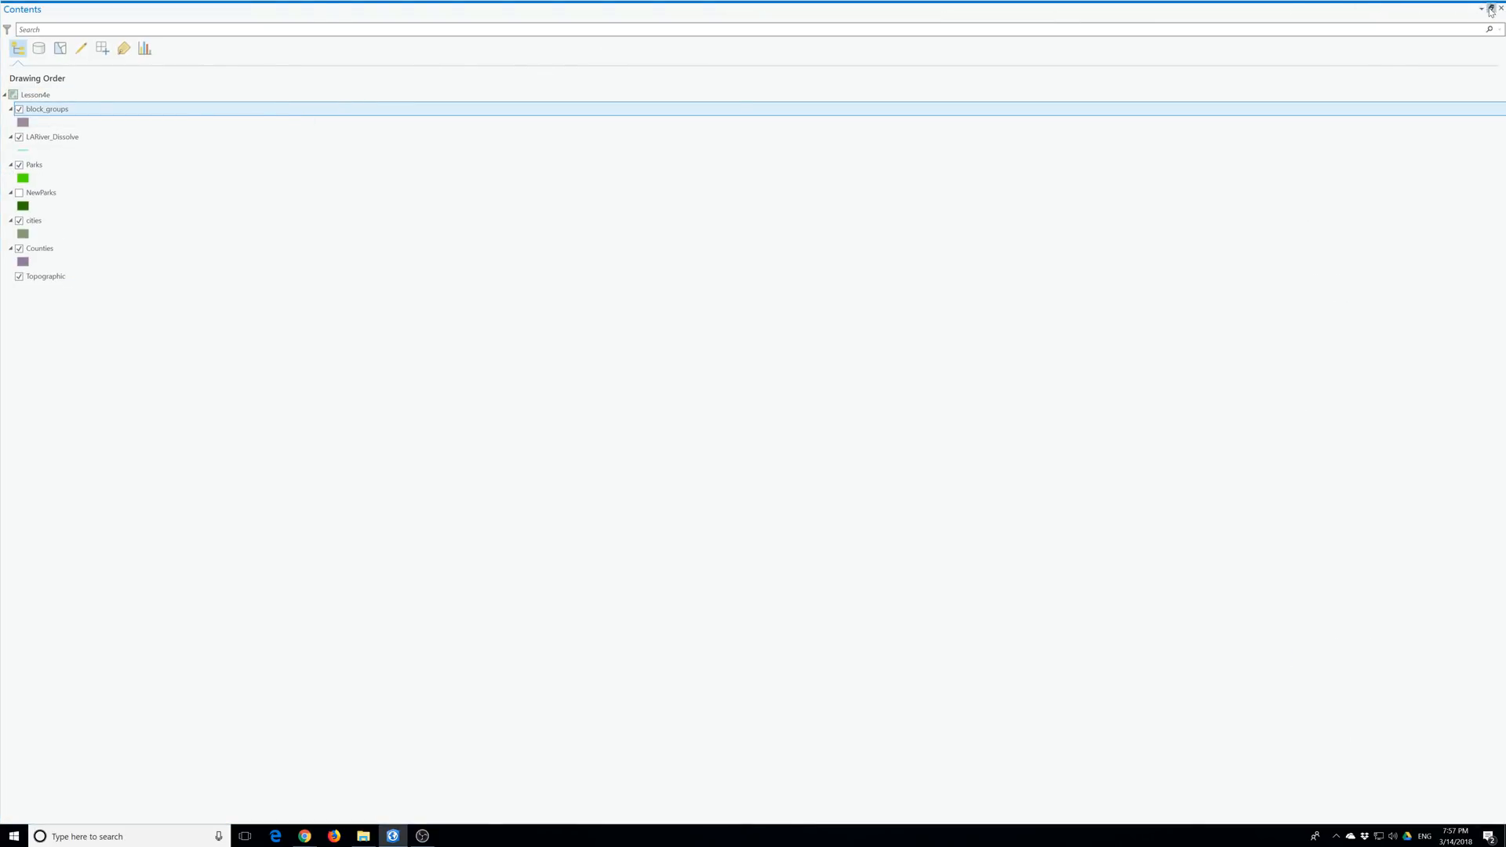
click(1491, 9)
drag(560, 33, 179, 196)
click(69, 466)
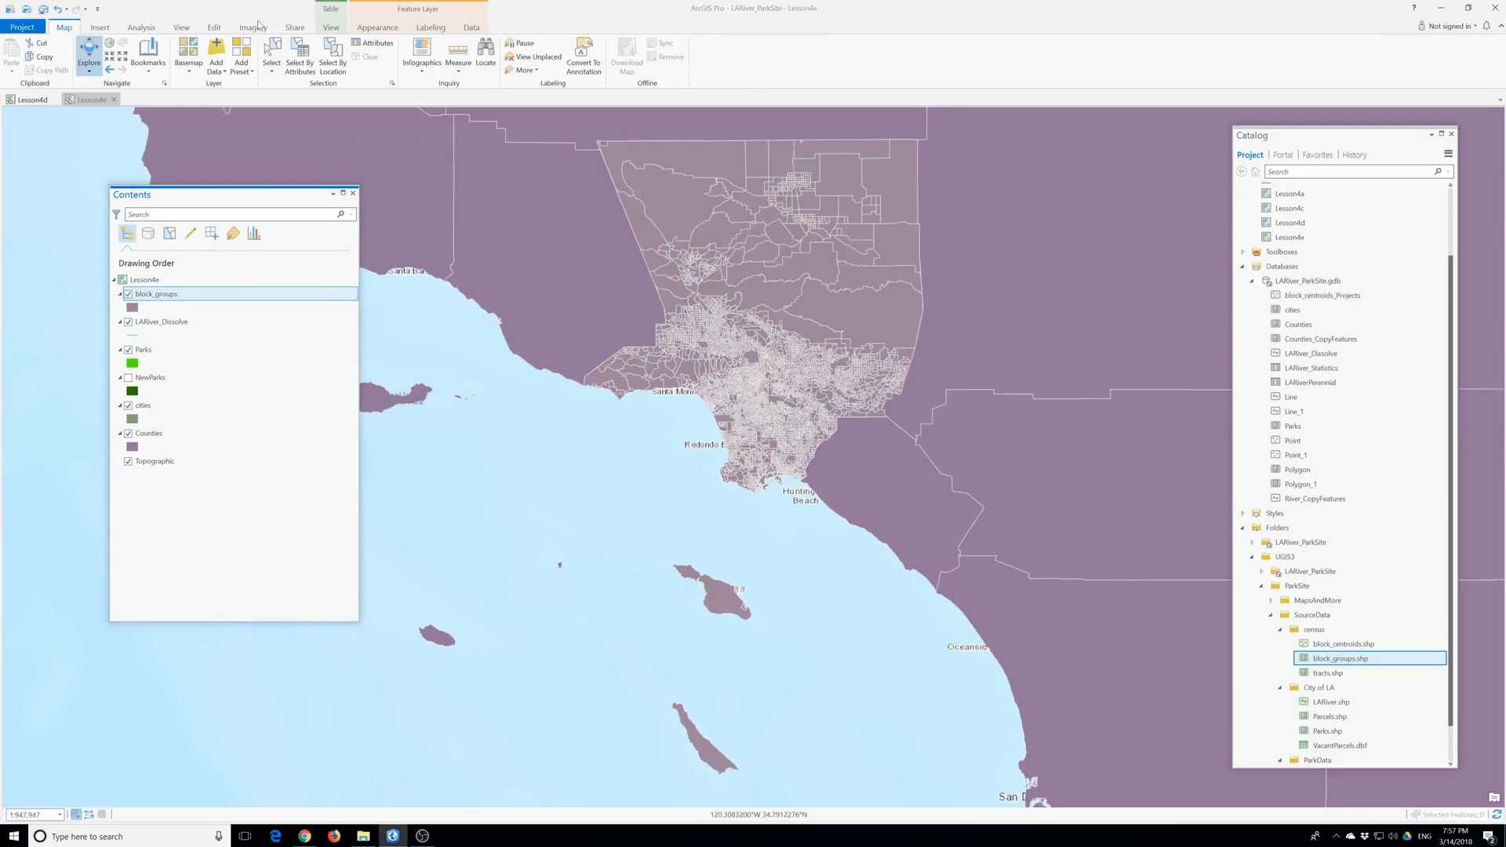
Step: Open the Copy Features geoprocessing tool and set block_groups as the input features
click(141, 27)
click(154, 54)
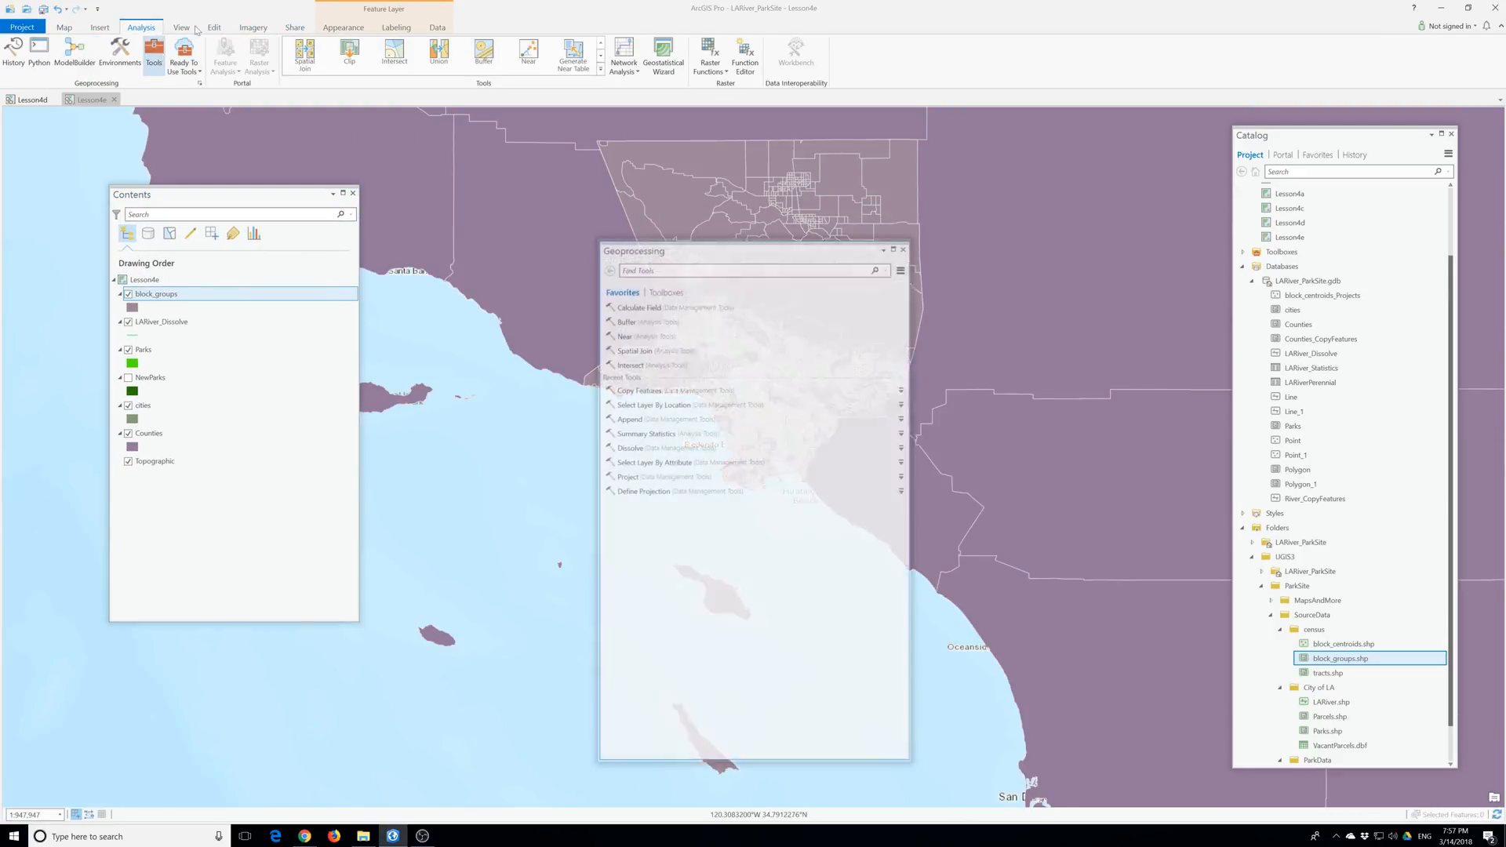
click(645, 390)
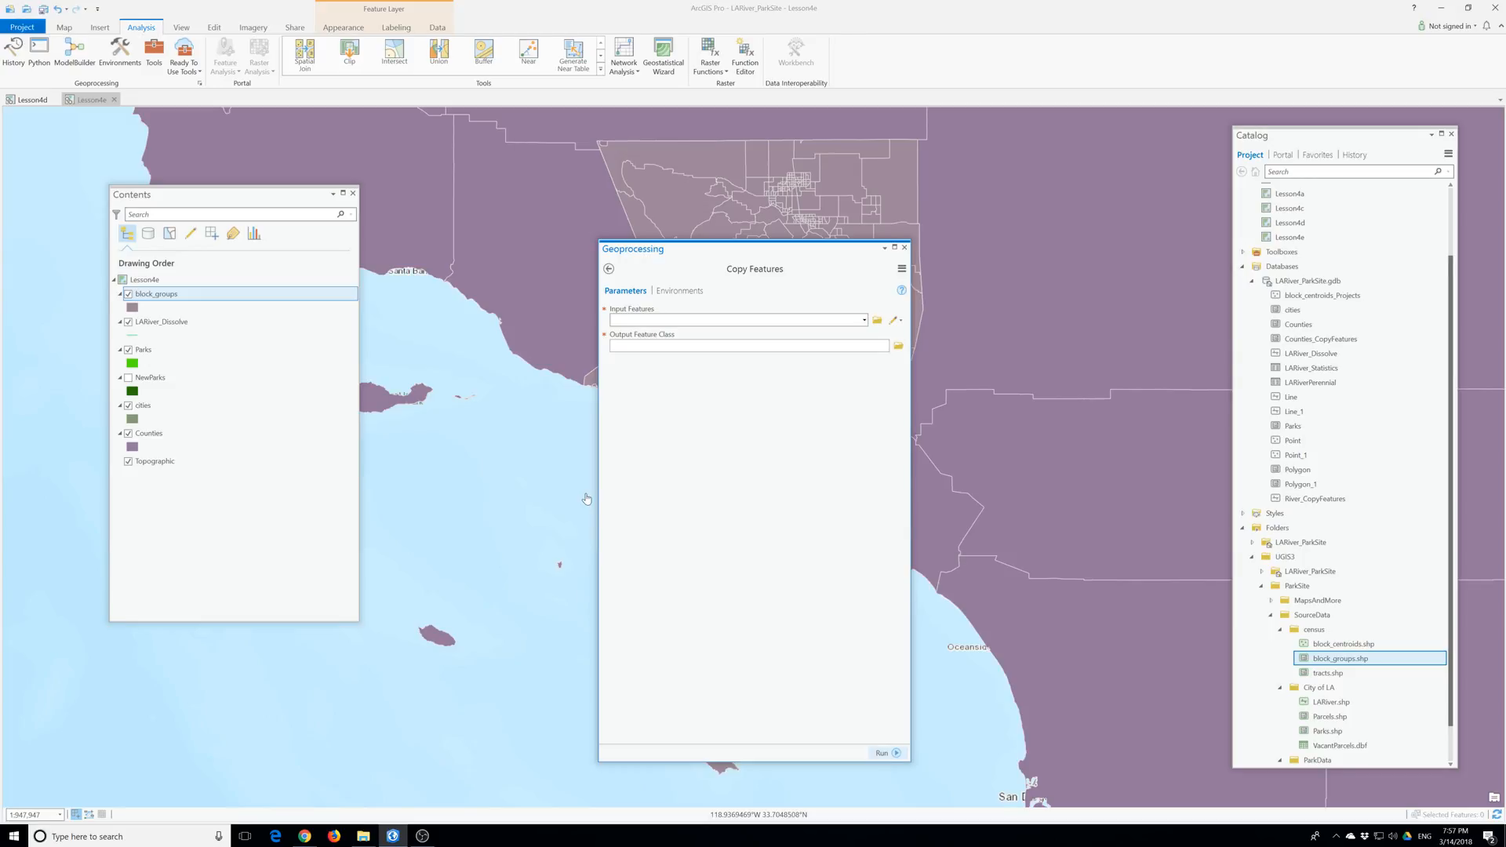
click(863, 320)
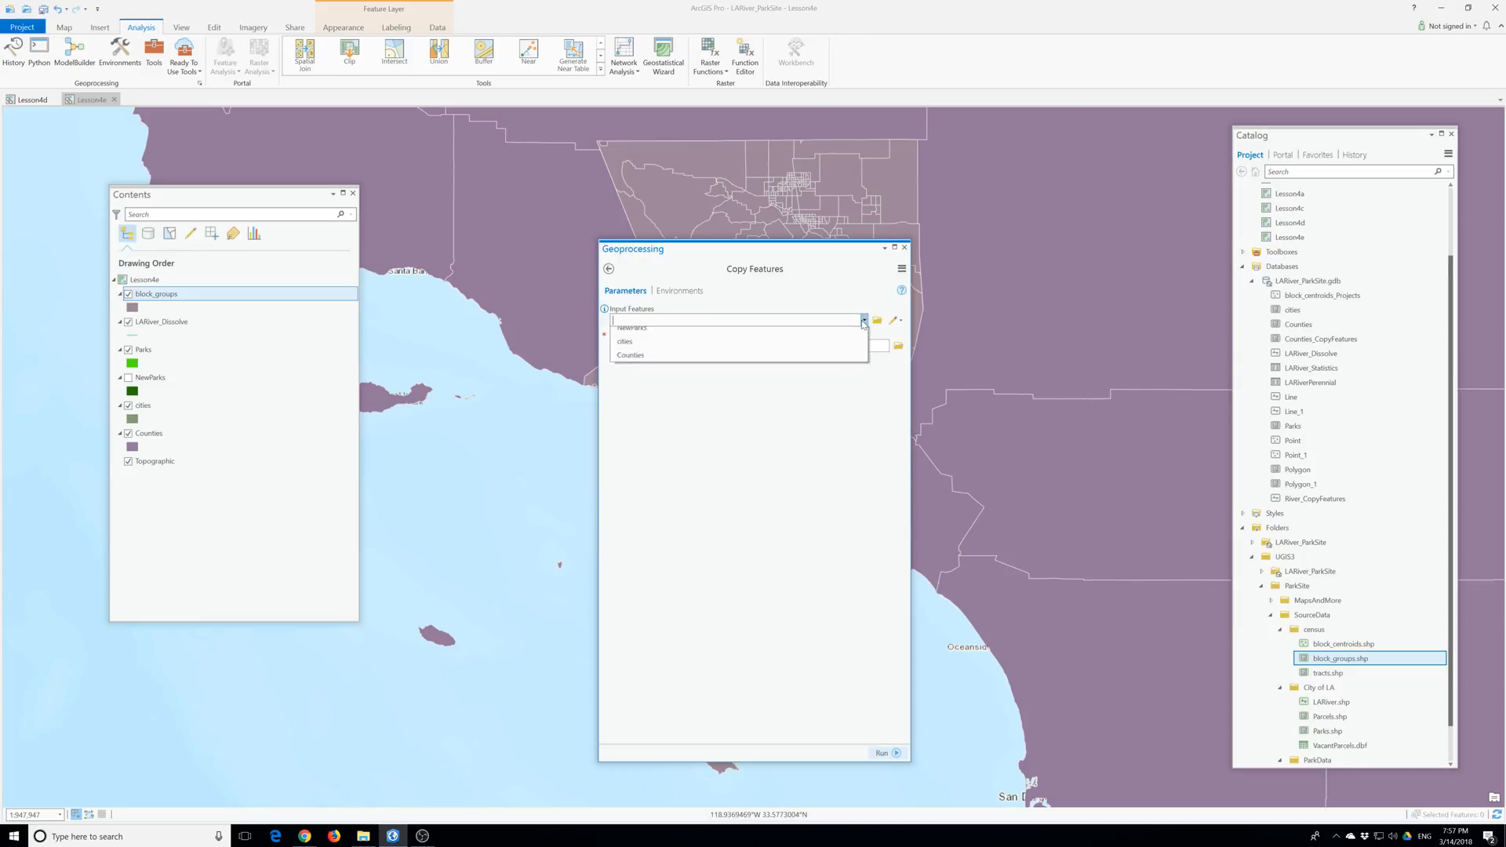
click(632, 333)
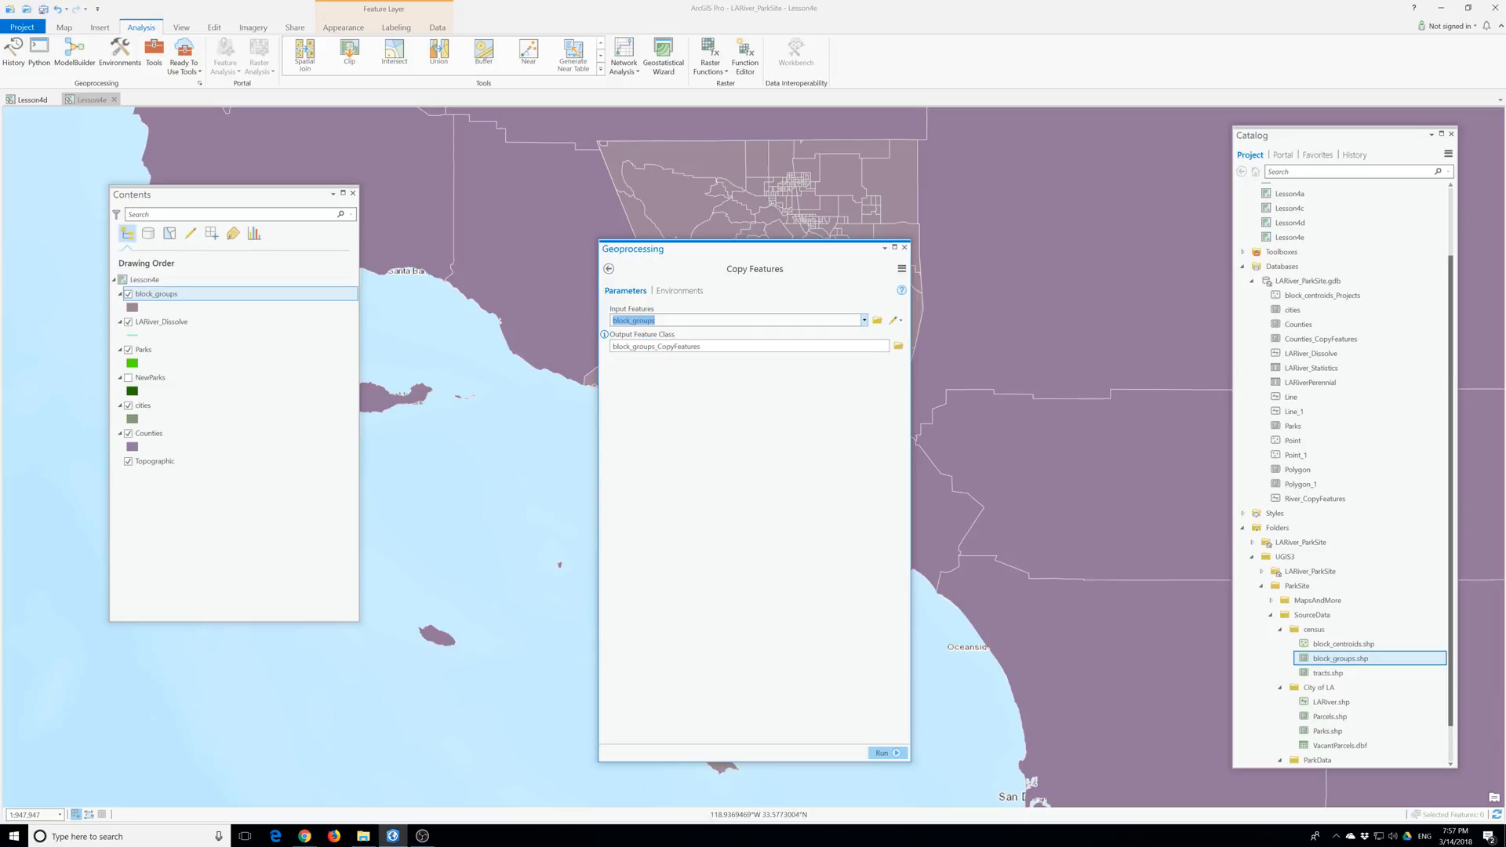
Step: Name the output feature class block_groups in LARiver_ParkSite.gdb, run Copy Features and close the tool
key(Tab)
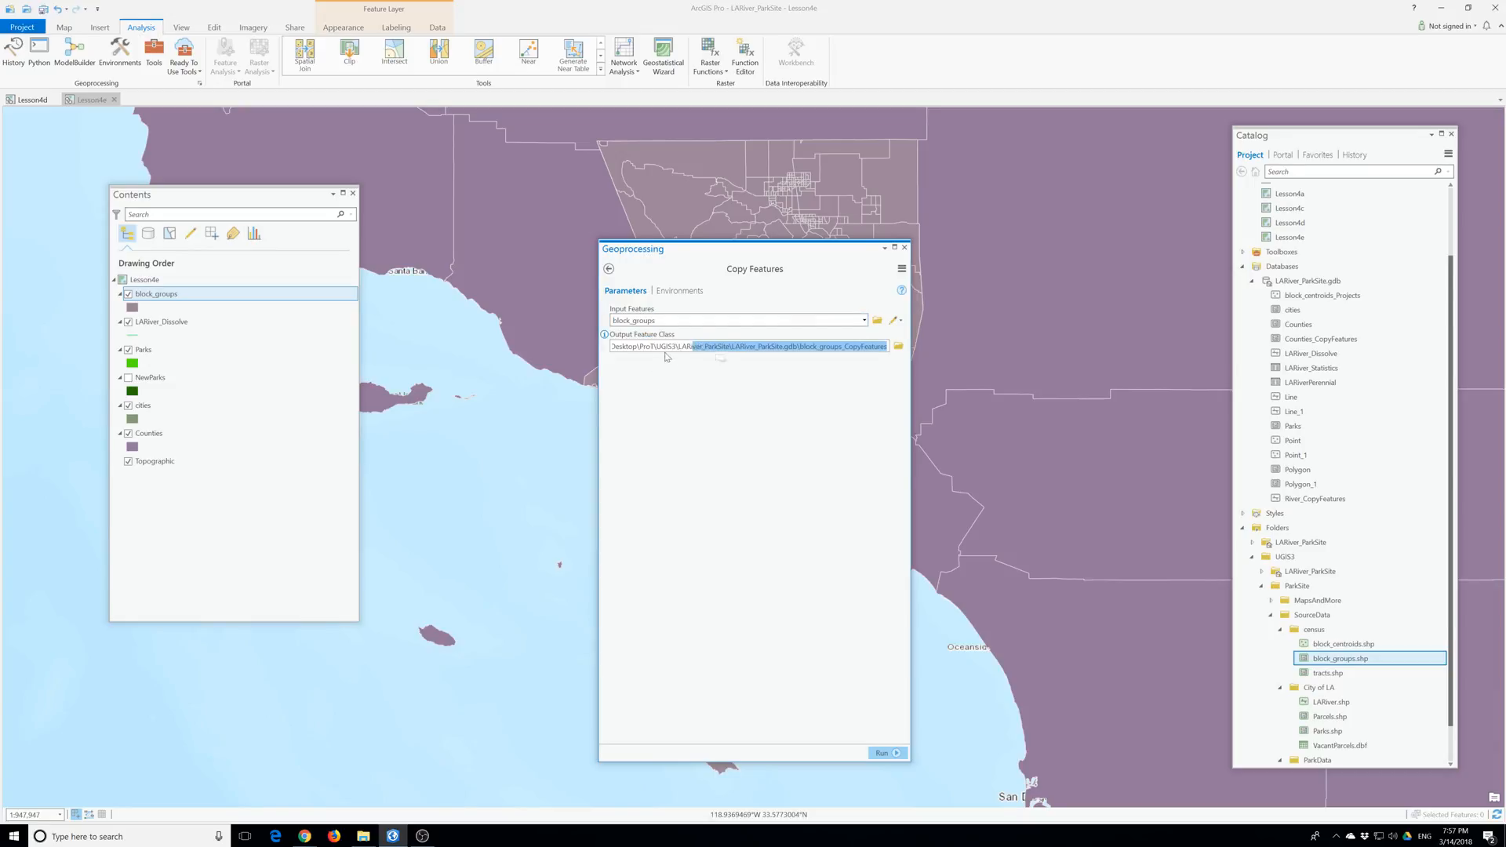
drag(619, 346, 845, 345)
key(BackSpace)
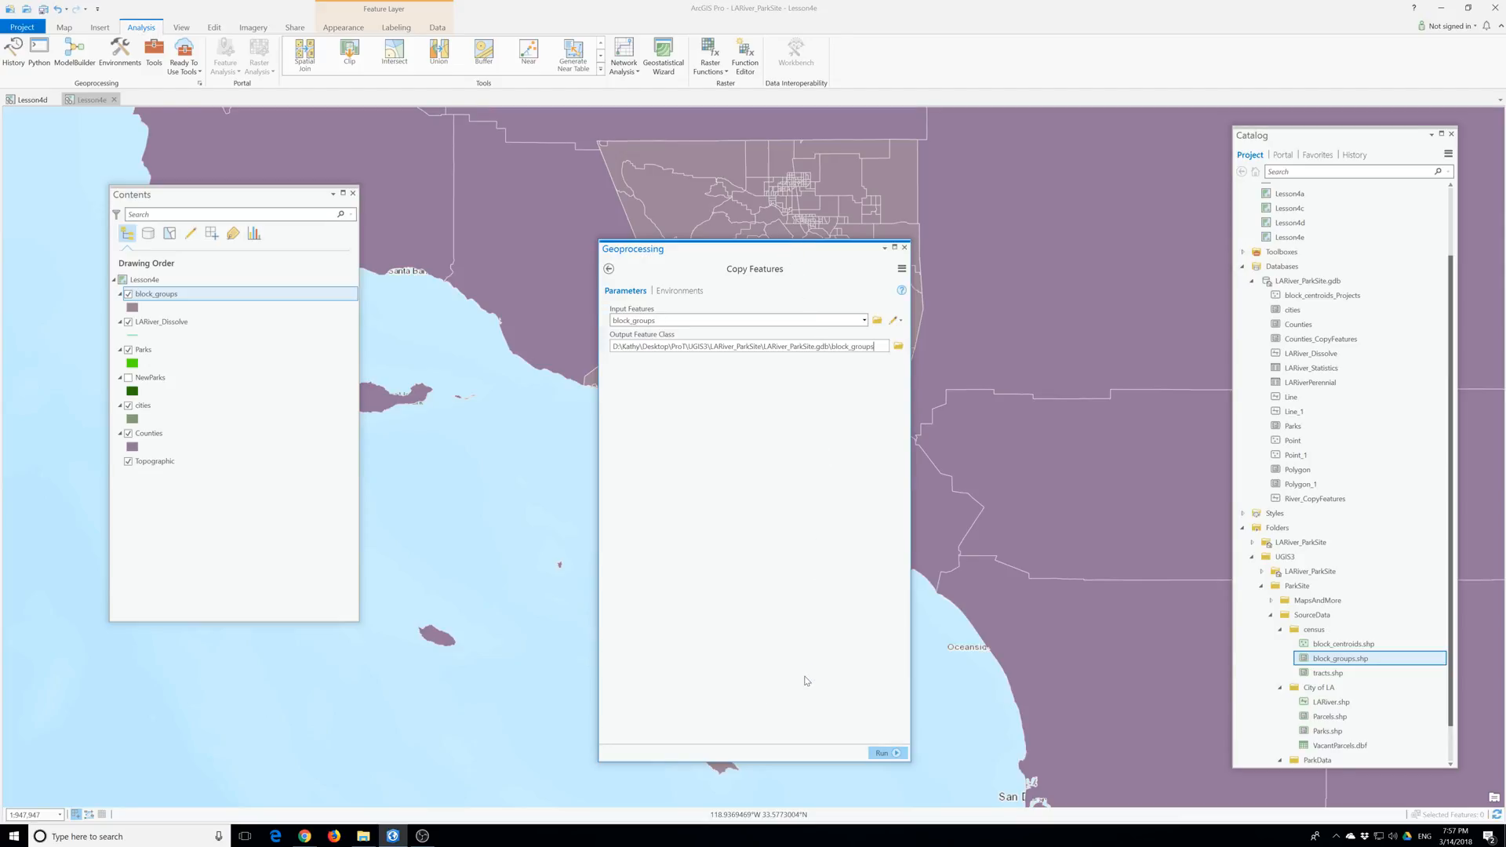
click(886, 754)
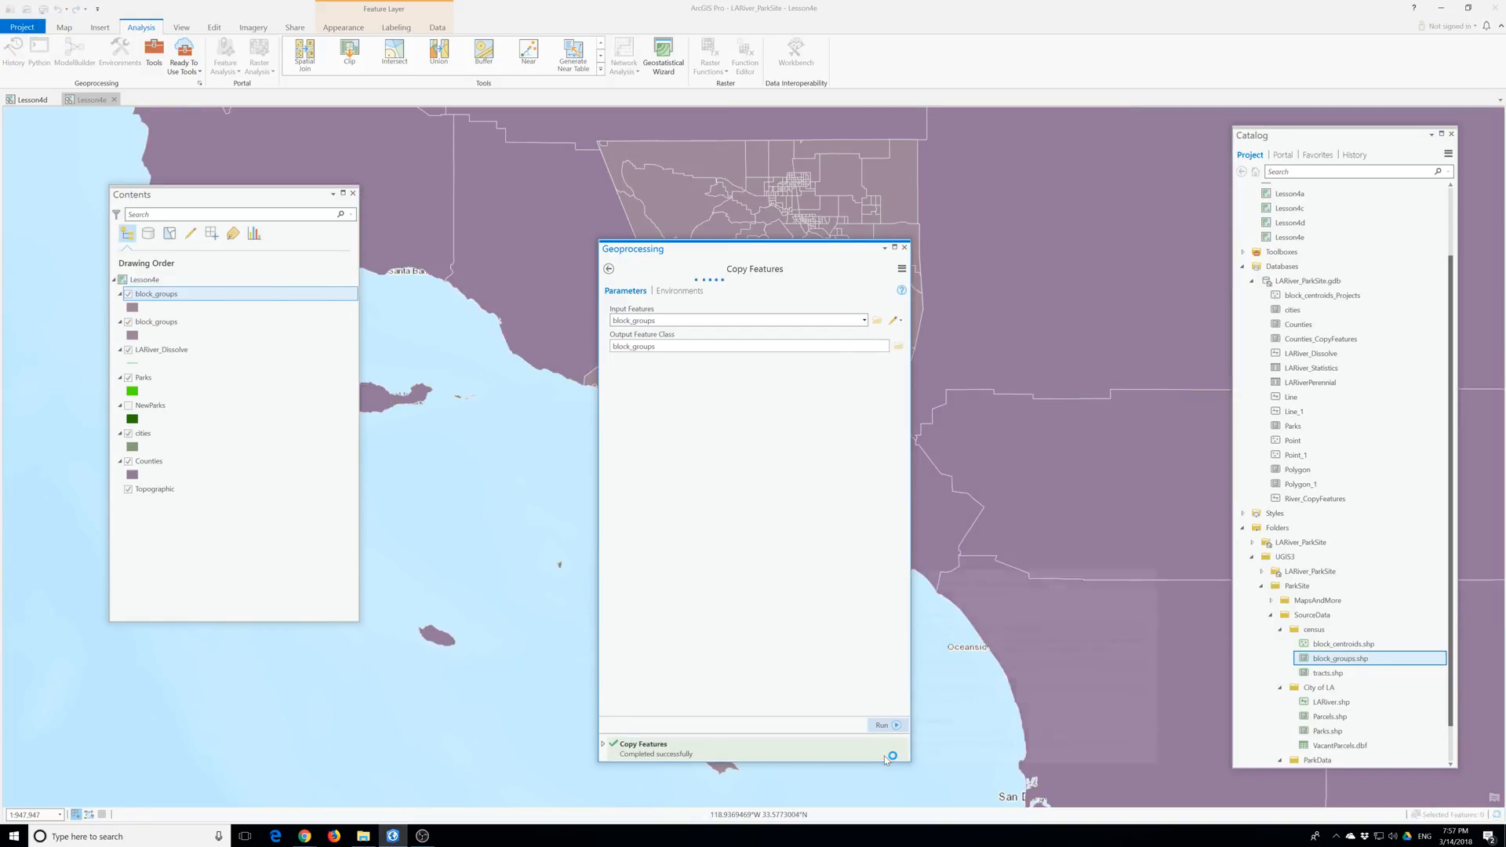
click(904, 247)
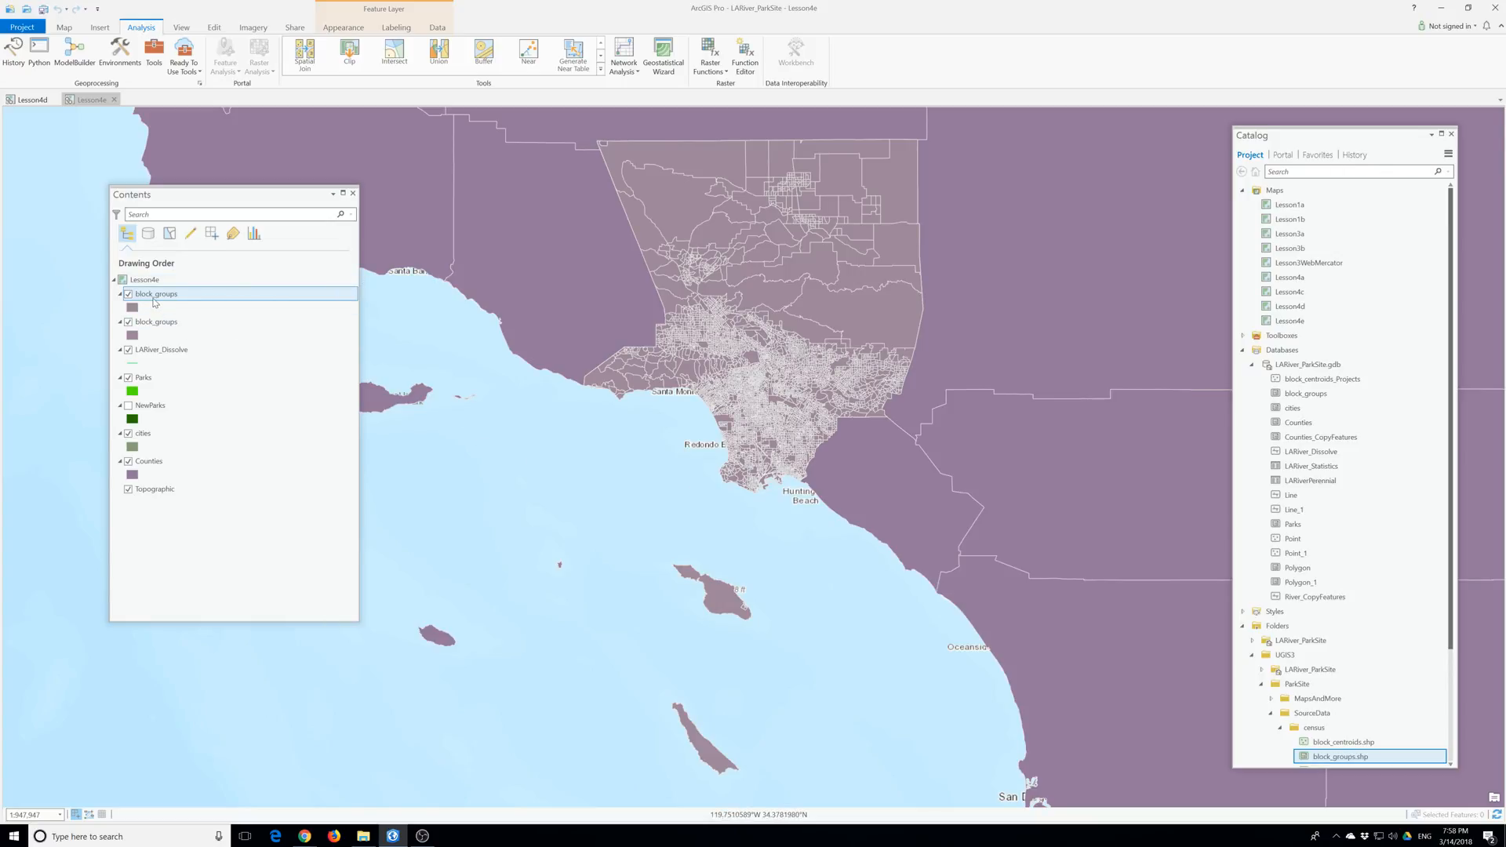
Step: Remove the original block_groups shapefile layer from the map and open the attribute table of the geodatabase copy
right_click(156, 322)
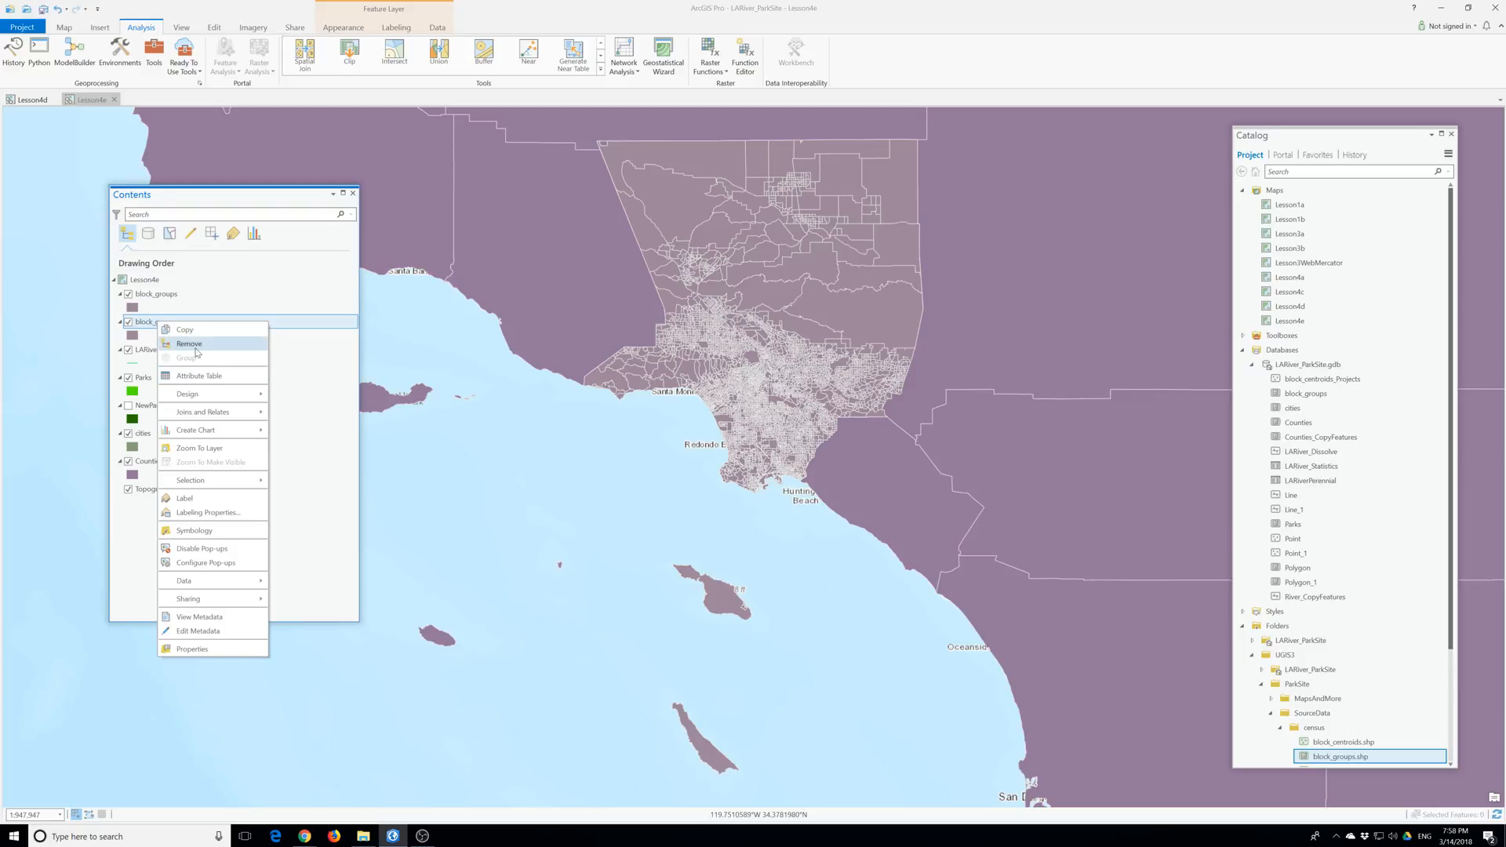
click(193, 345)
right_click(156, 295)
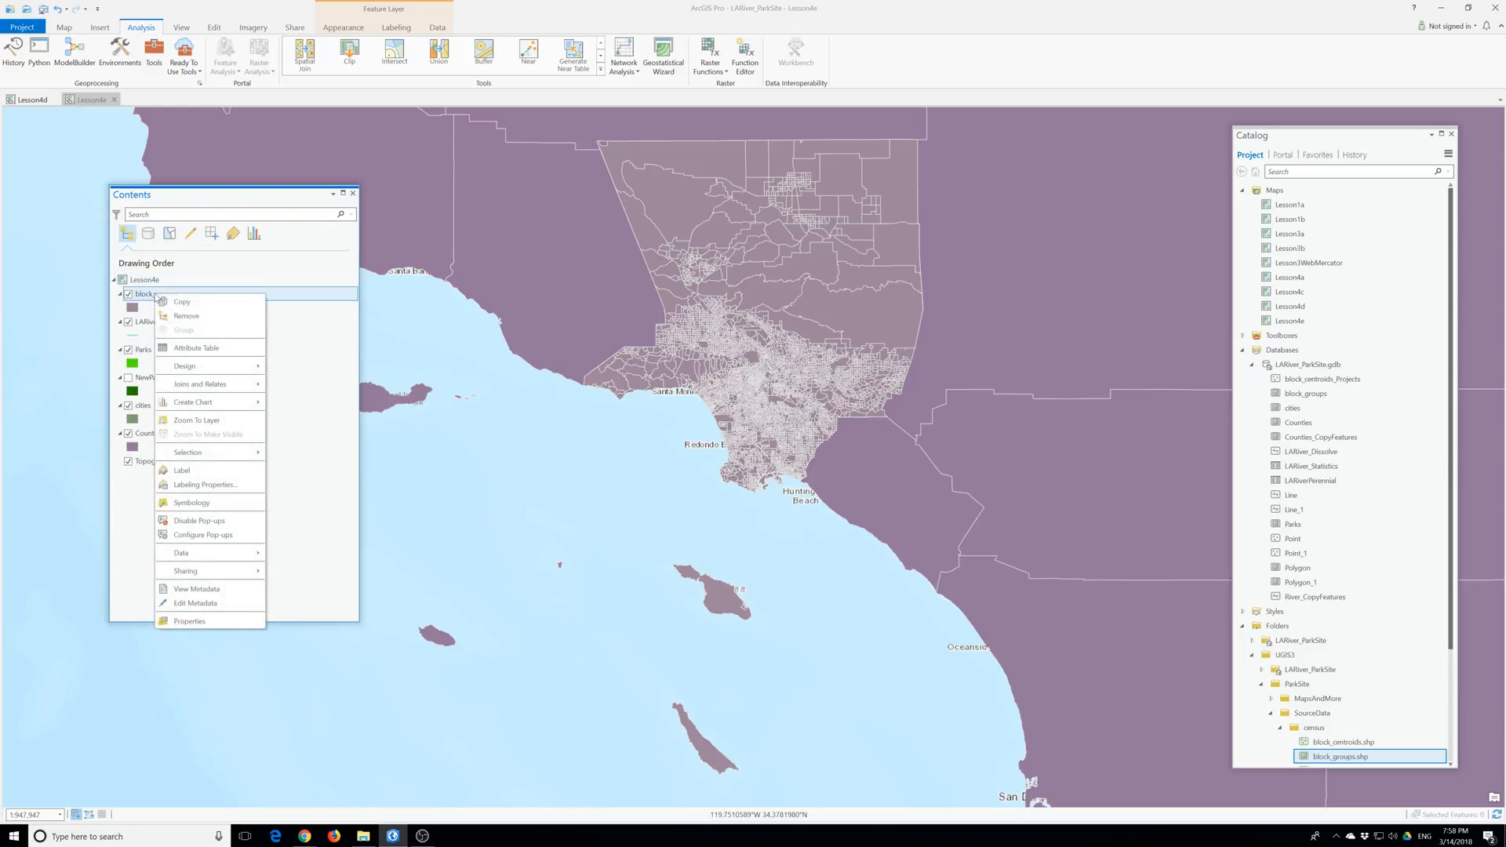
click(203, 348)
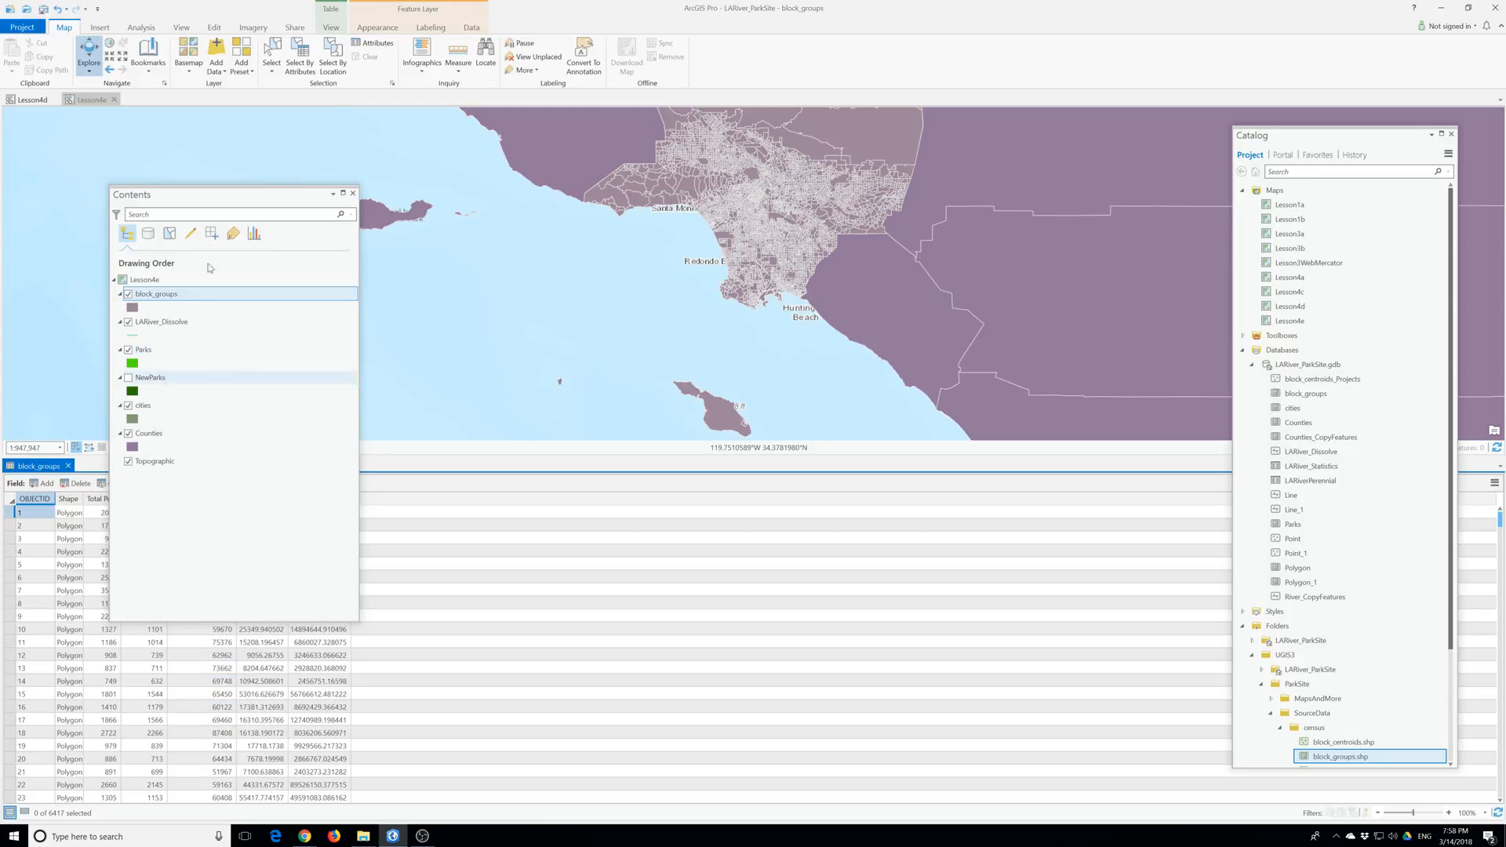
drag(156, 194, 476, 163)
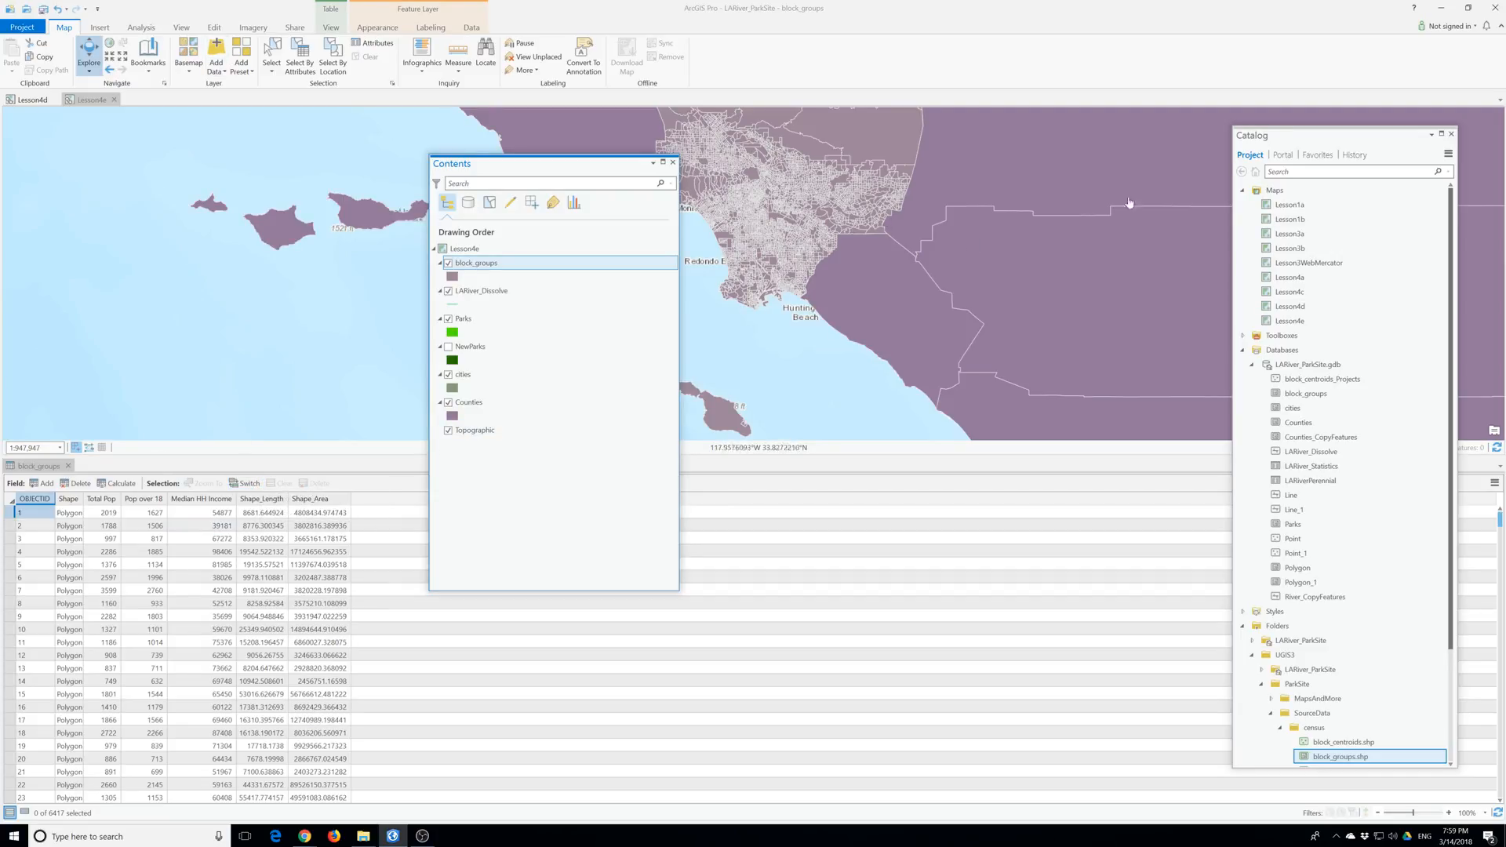
Step: Close the Catalog pane and add a Double field SQMILES with alias "Sq Miles" in the Fields view of block_groups
click(1451, 134)
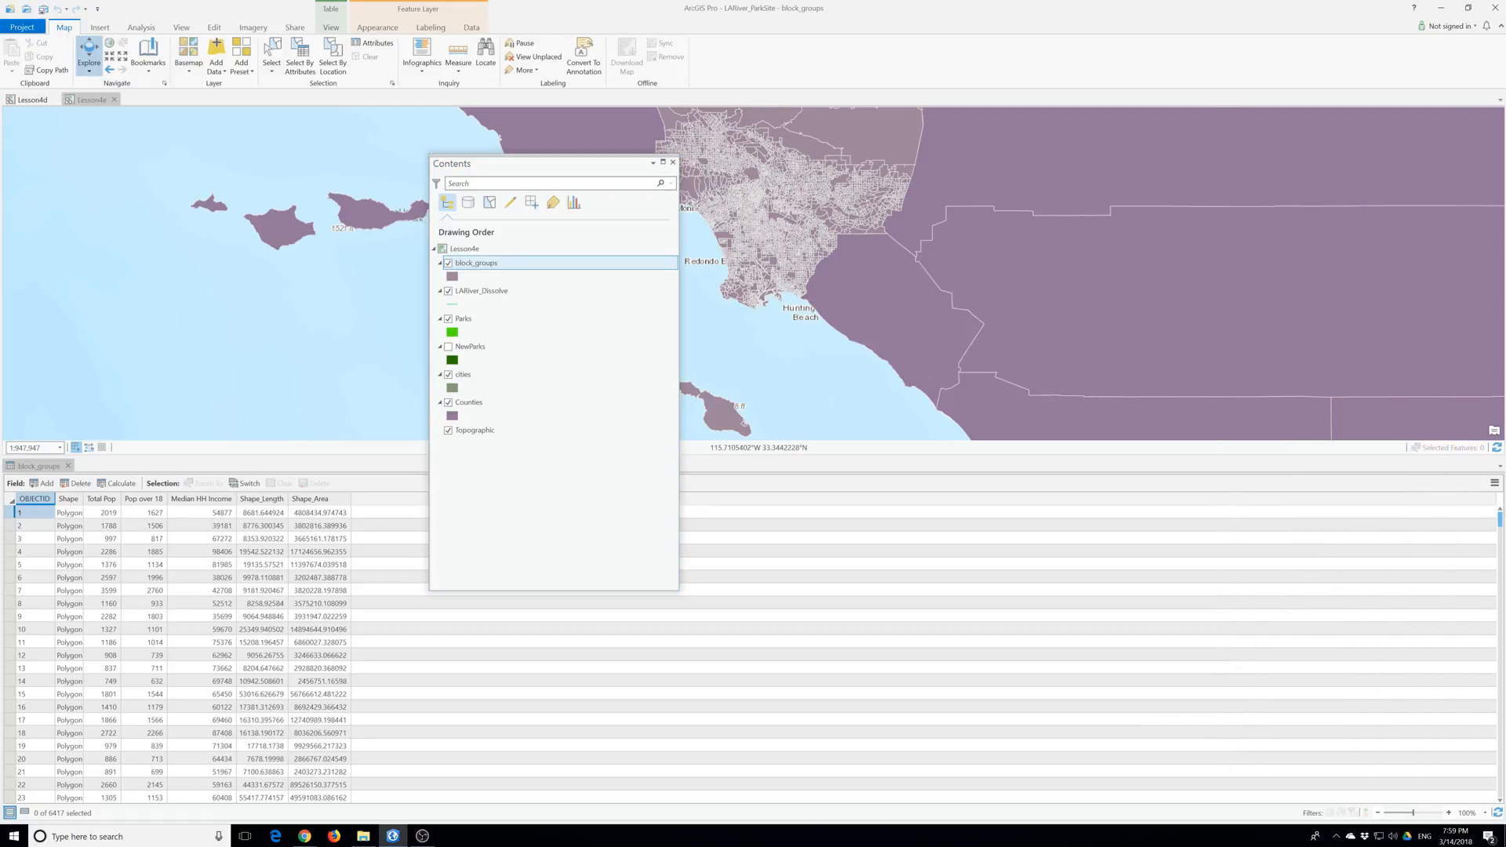
click(1494, 484)
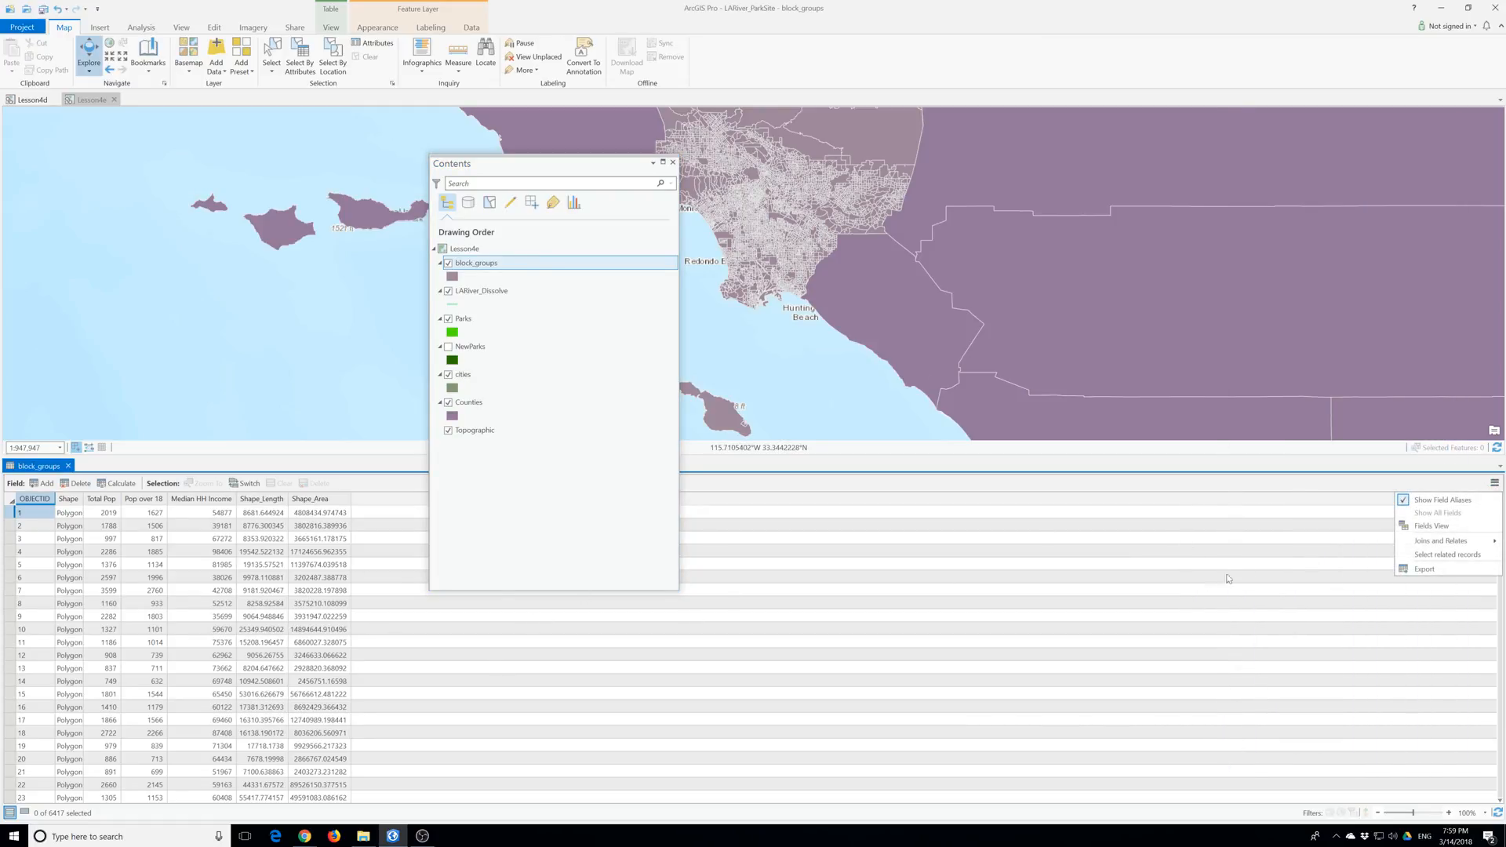
click(1453, 527)
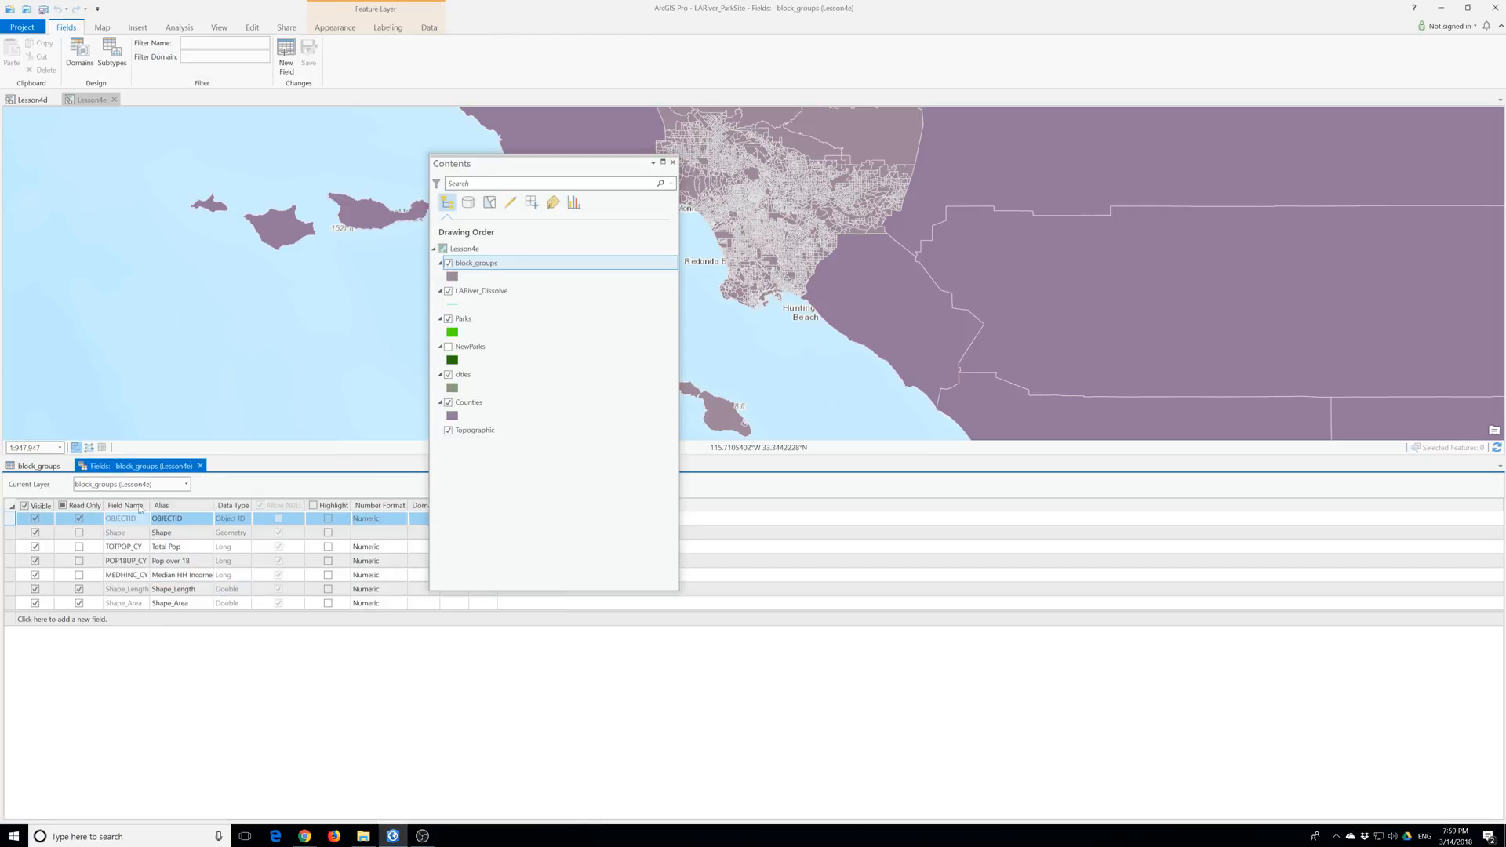
click(63, 620)
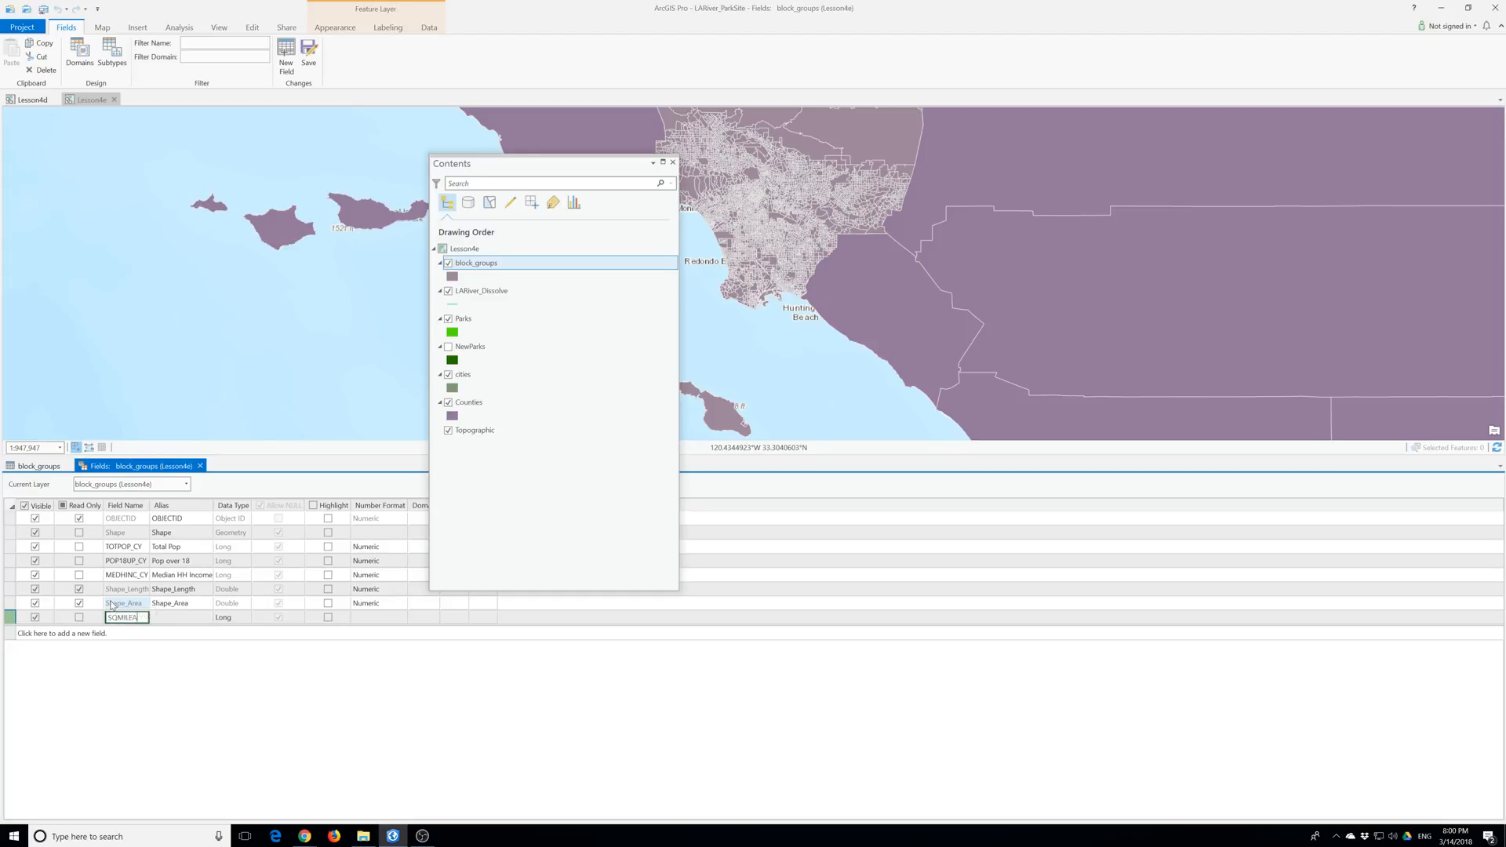
key(Tab)
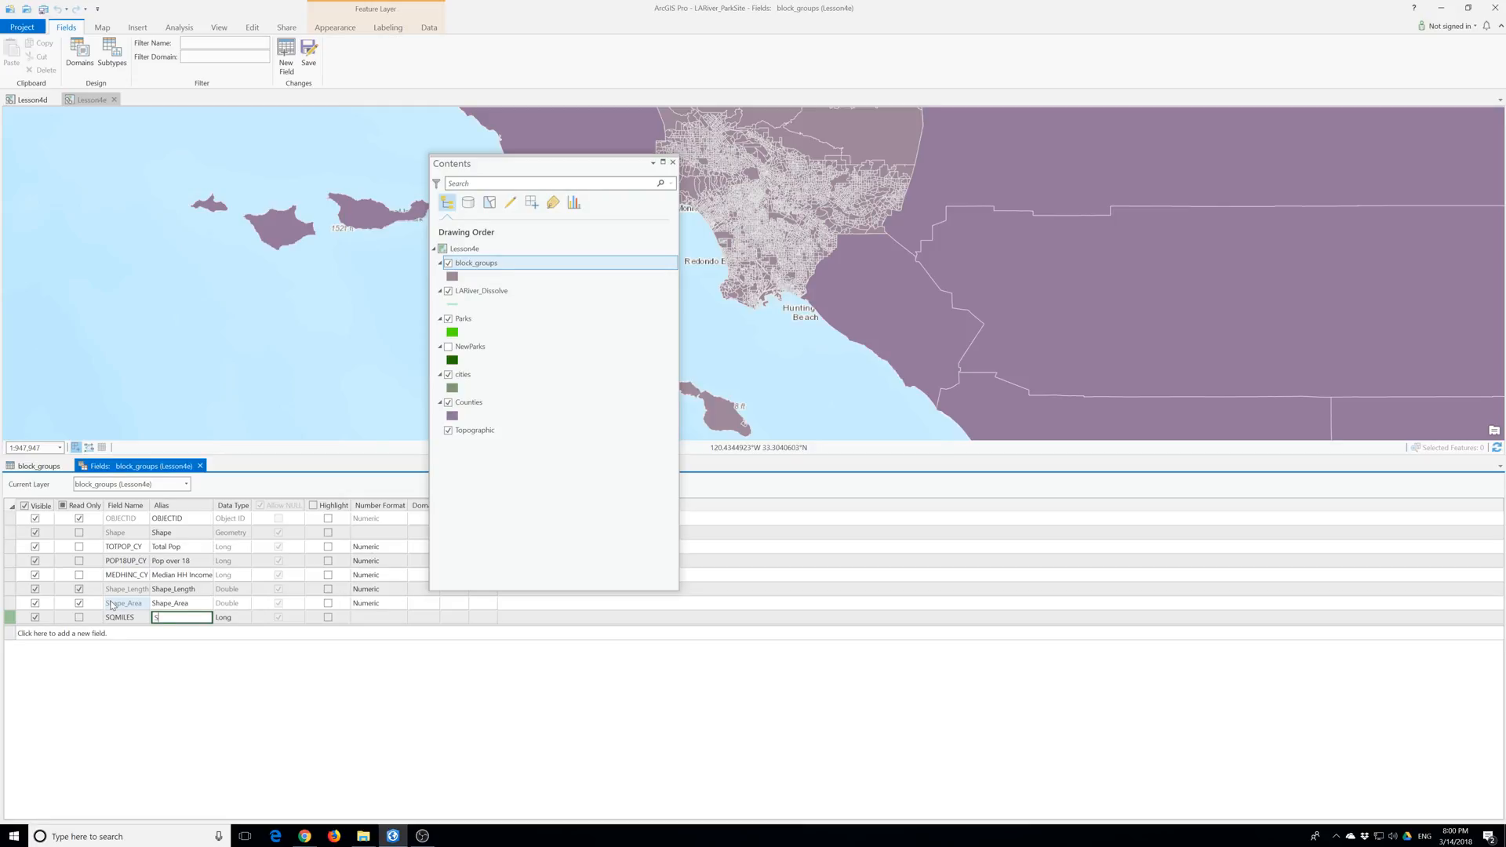
text(Sq Miles)
click(235, 616)
click(235, 617)
click(223, 672)
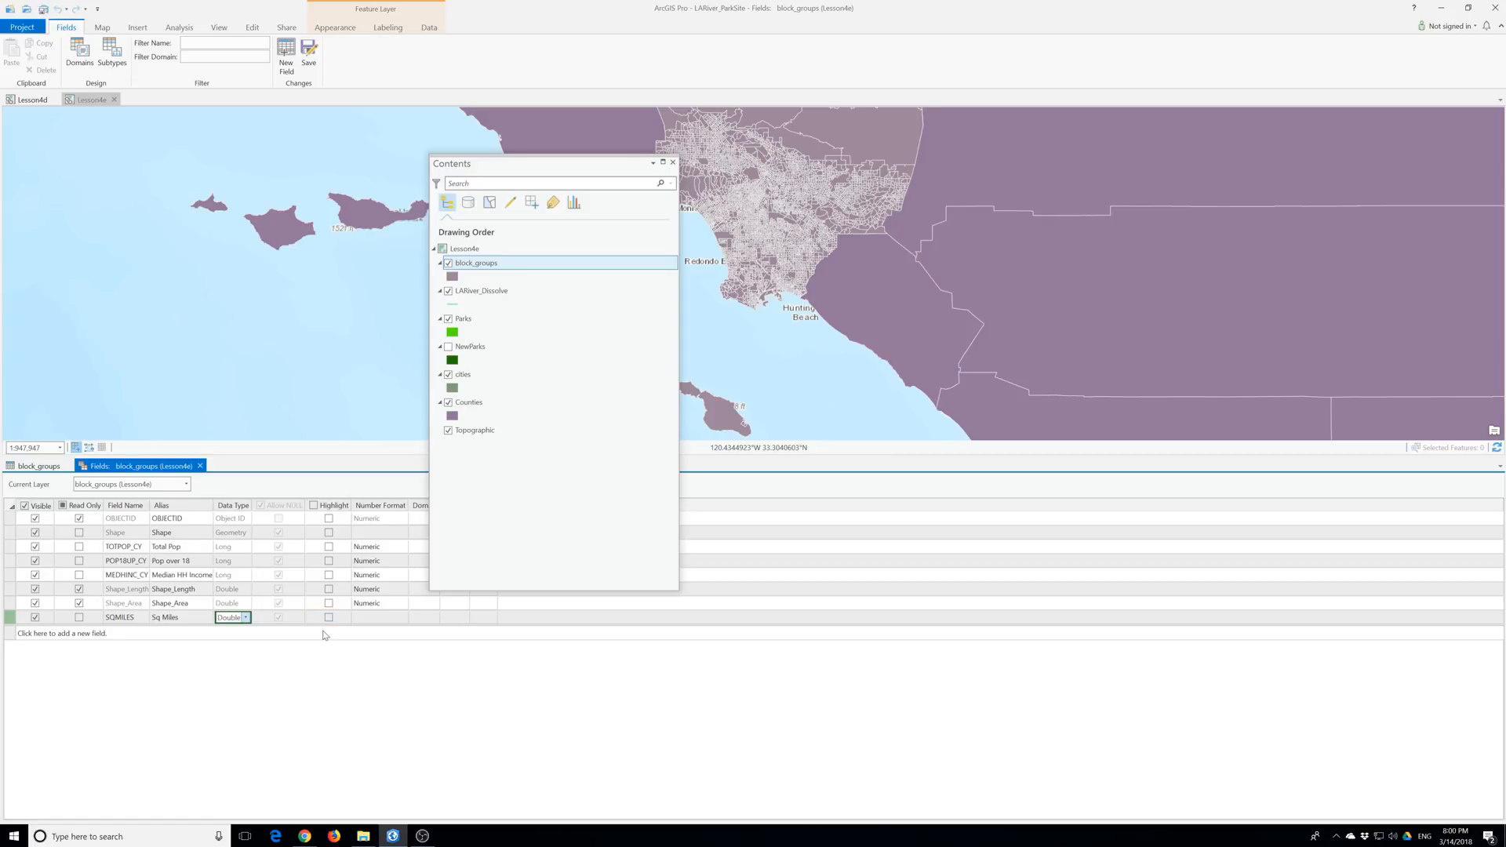
Step: Add a second new field named POPDensity with the alias "Pop Density" and data type Float
click(287, 52)
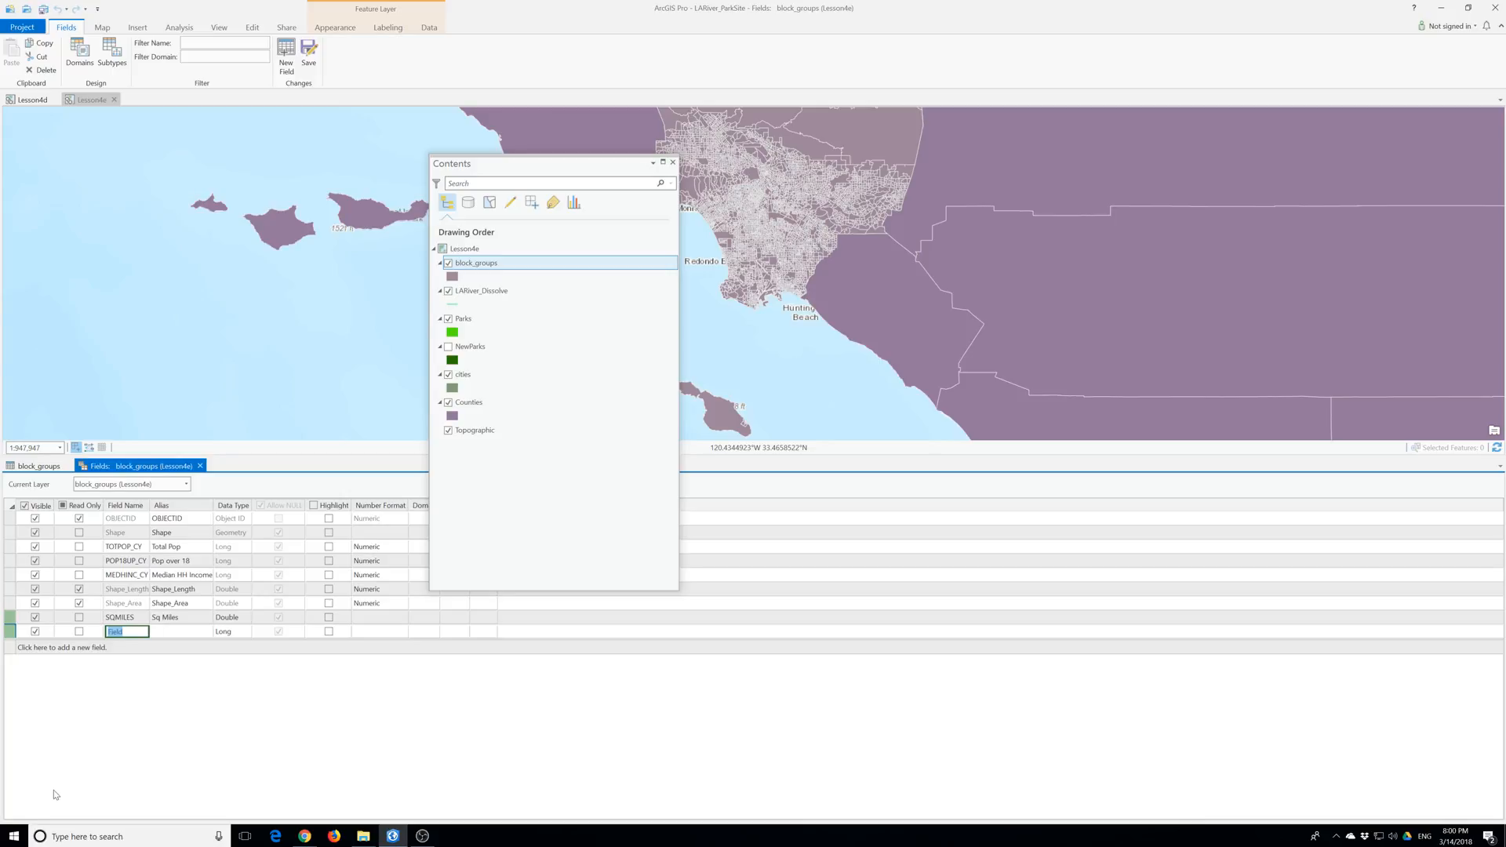
text(POPDensity)
key(Tab)
text(Pop Density)
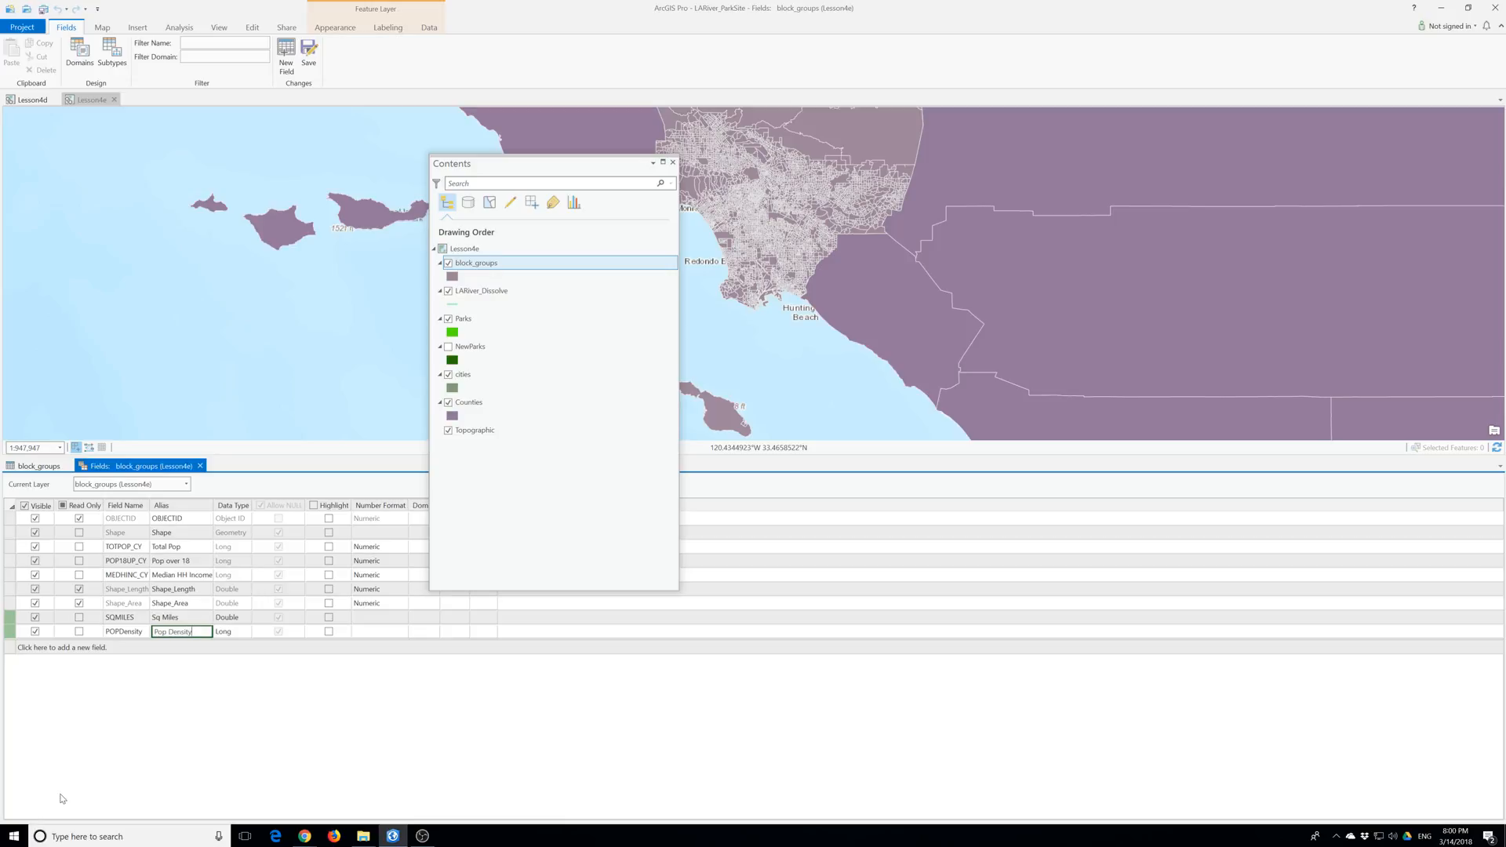
click(229, 631)
click(246, 632)
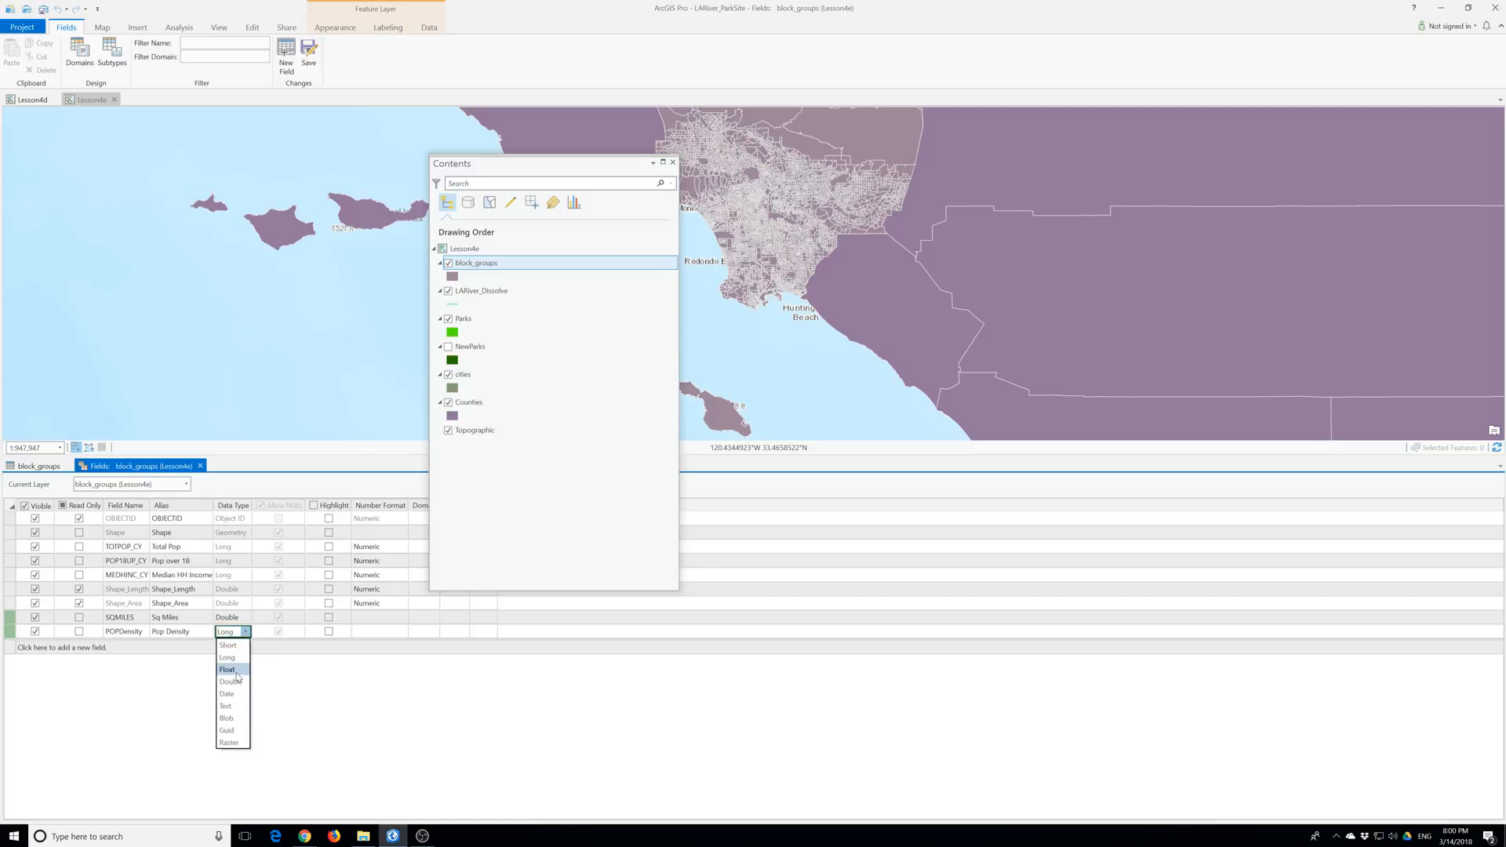
click(227, 669)
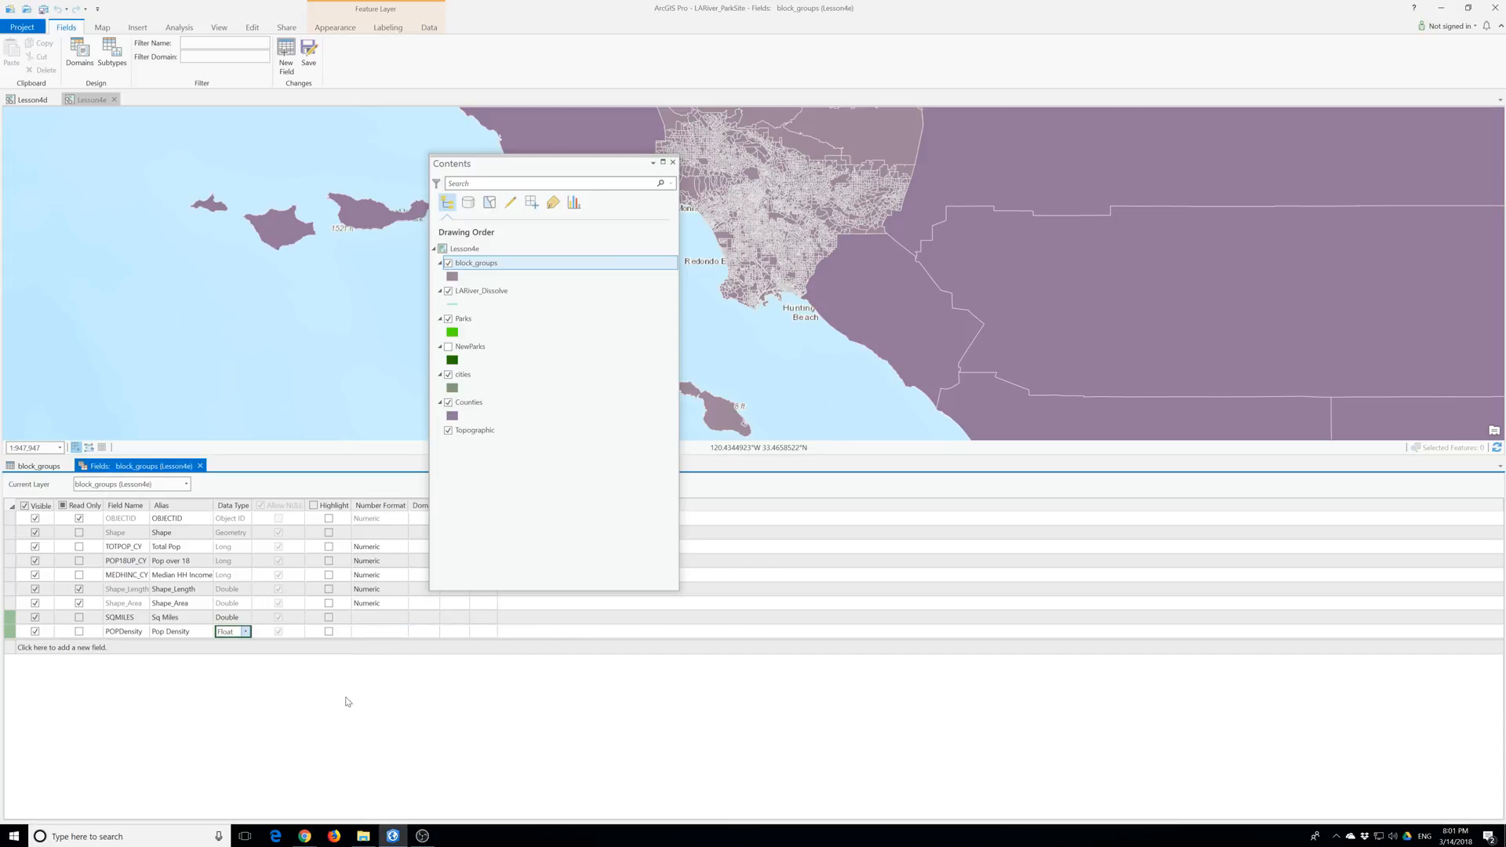
Step: Save the new fields, close the Fields view and move the Contents pane clear of the table columns
click(311, 58)
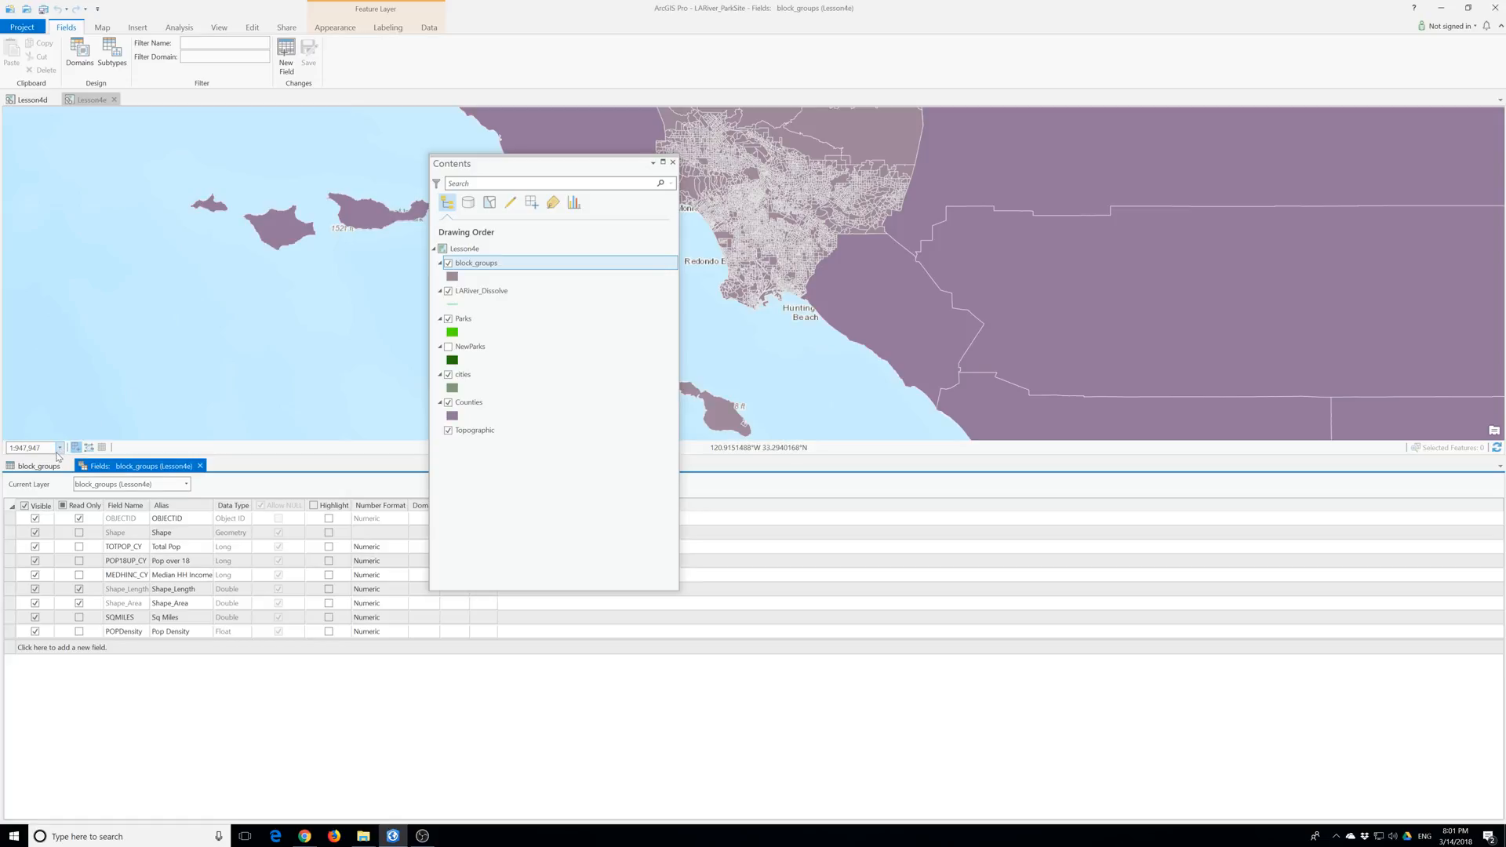
click(200, 466)
drag(508, 165, 662, 178)
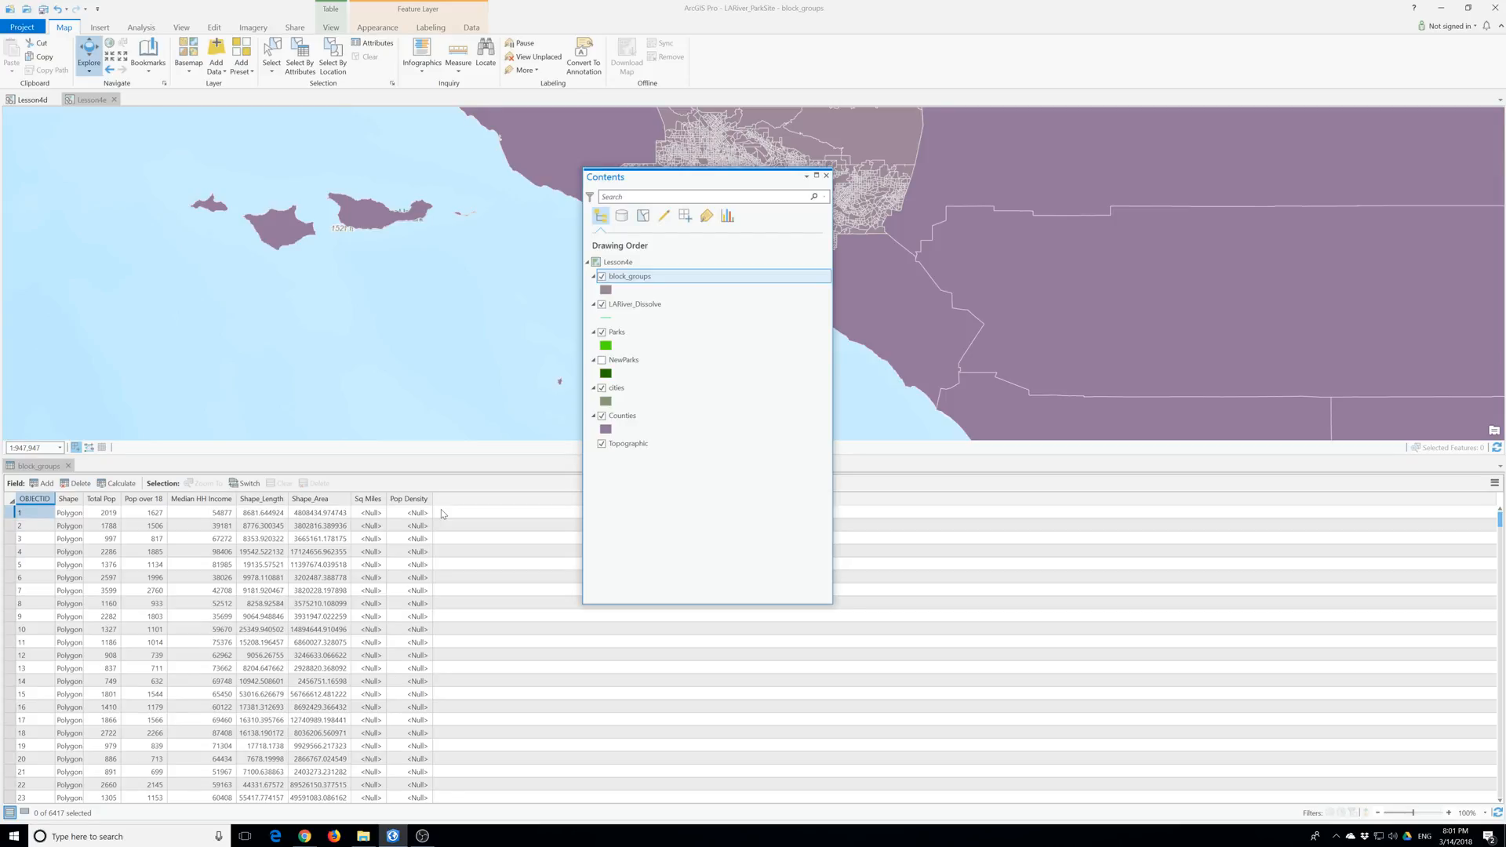
Step: Open Calculate Field for the Sq Miles field of block_groups, keeping Python 3 as the expression type
right_click(372, 506)
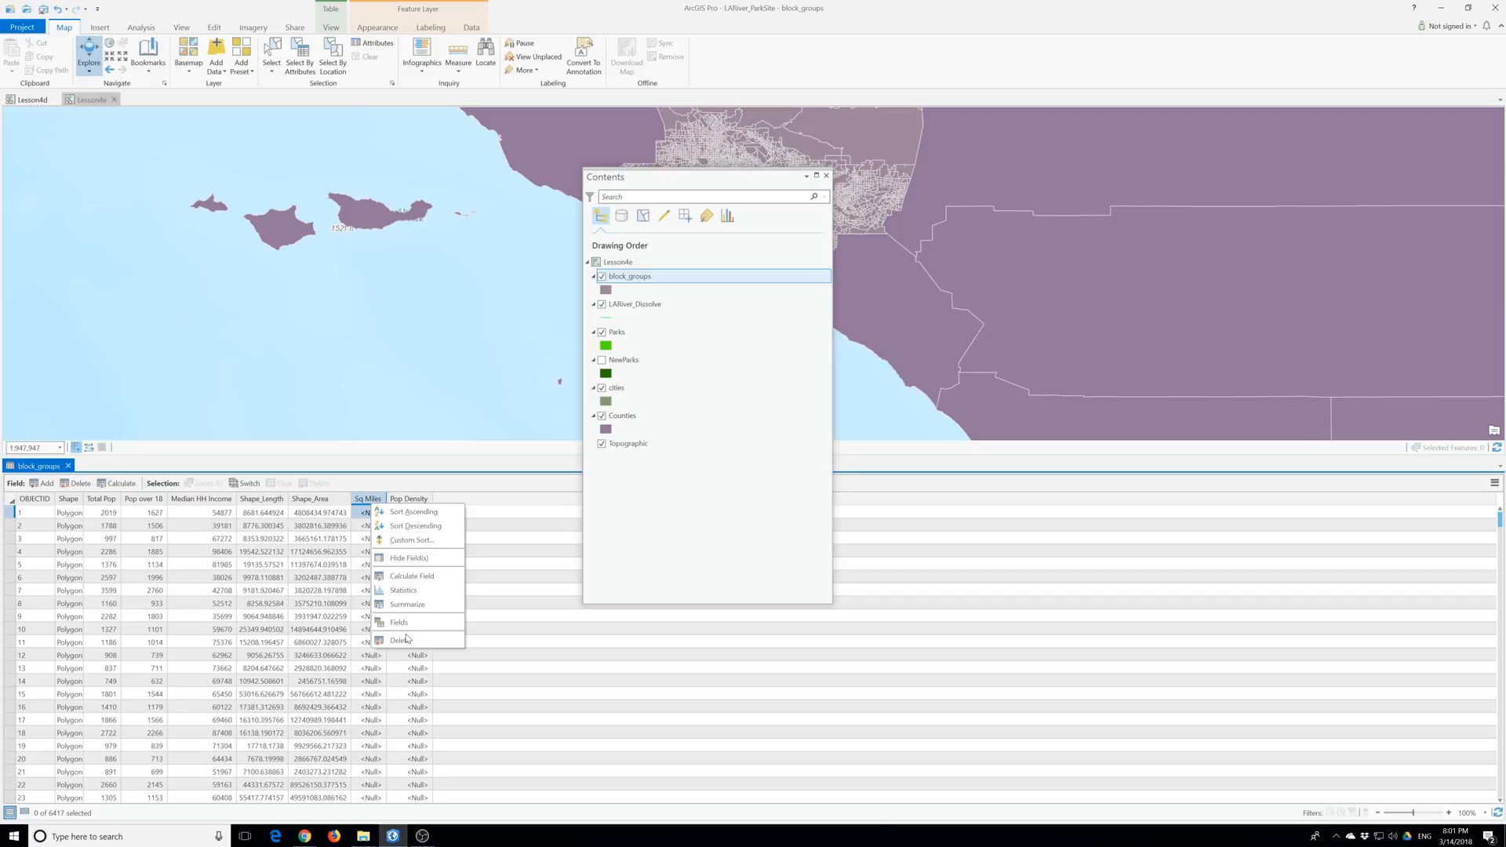
right_click(364, 506)
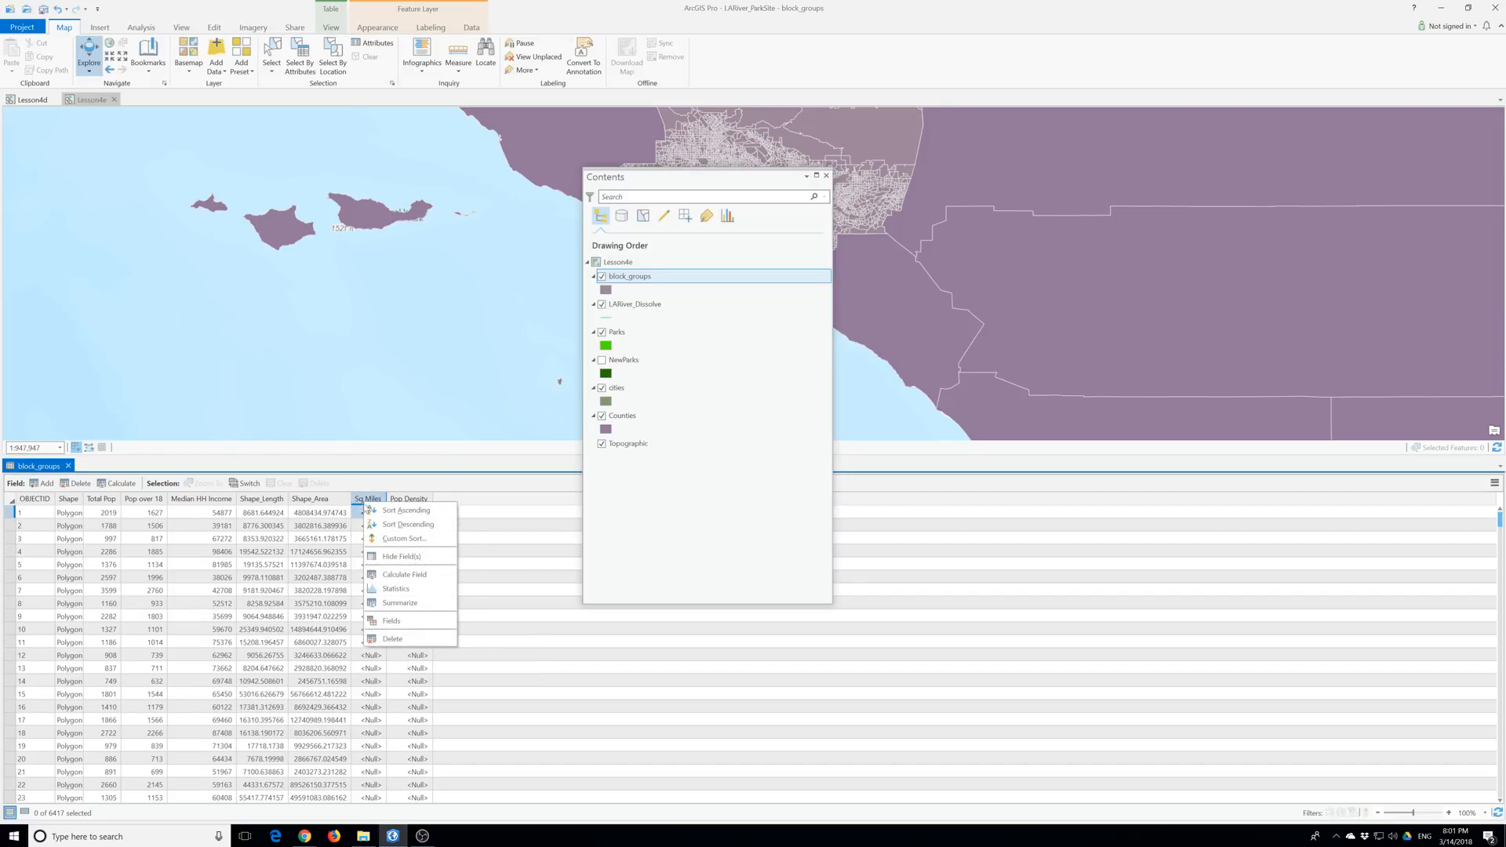
click(400, 574)
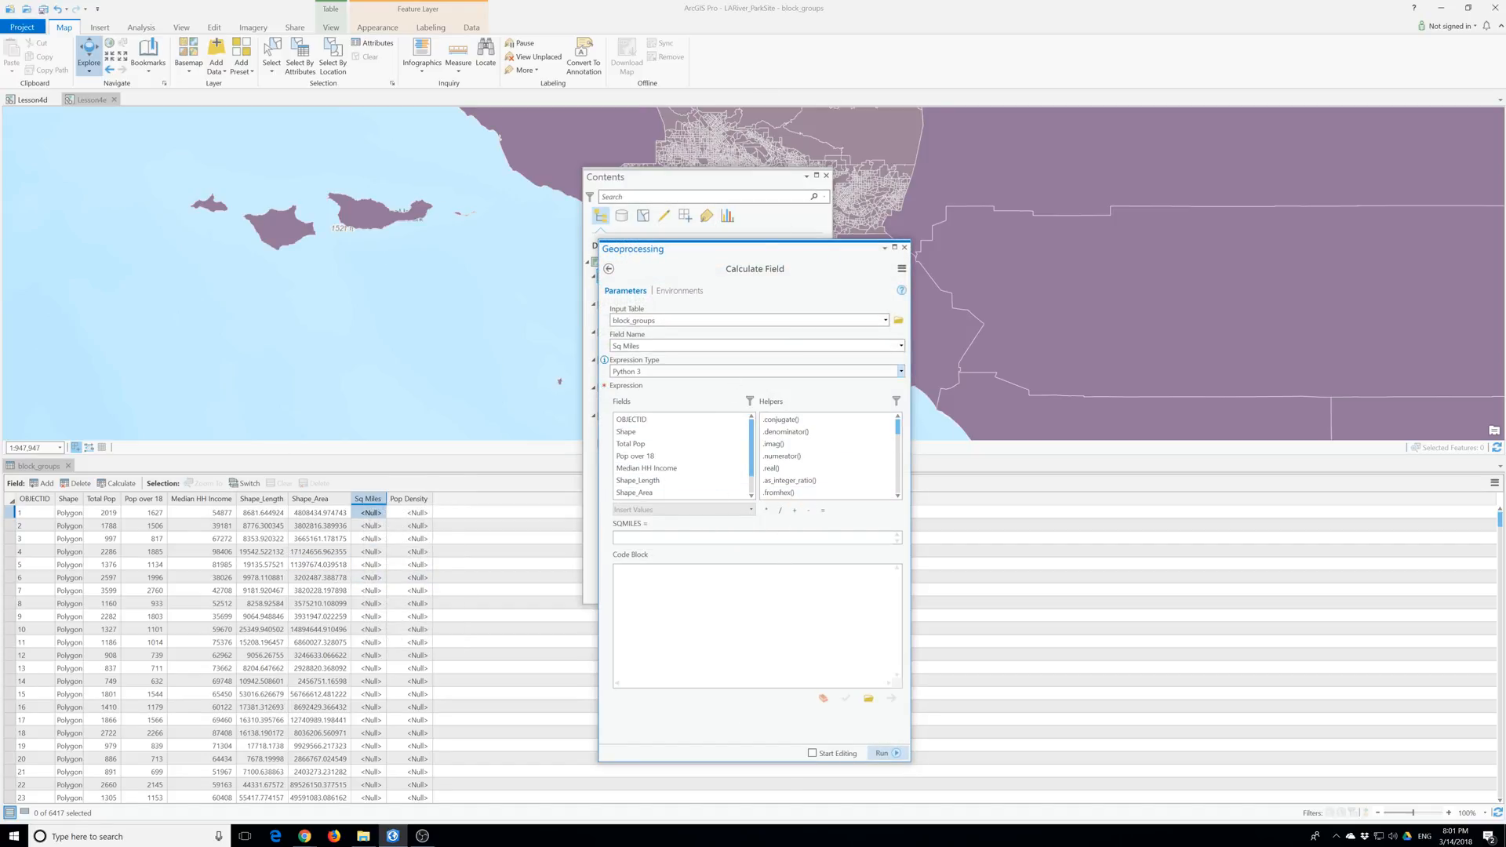
click(901, 371)
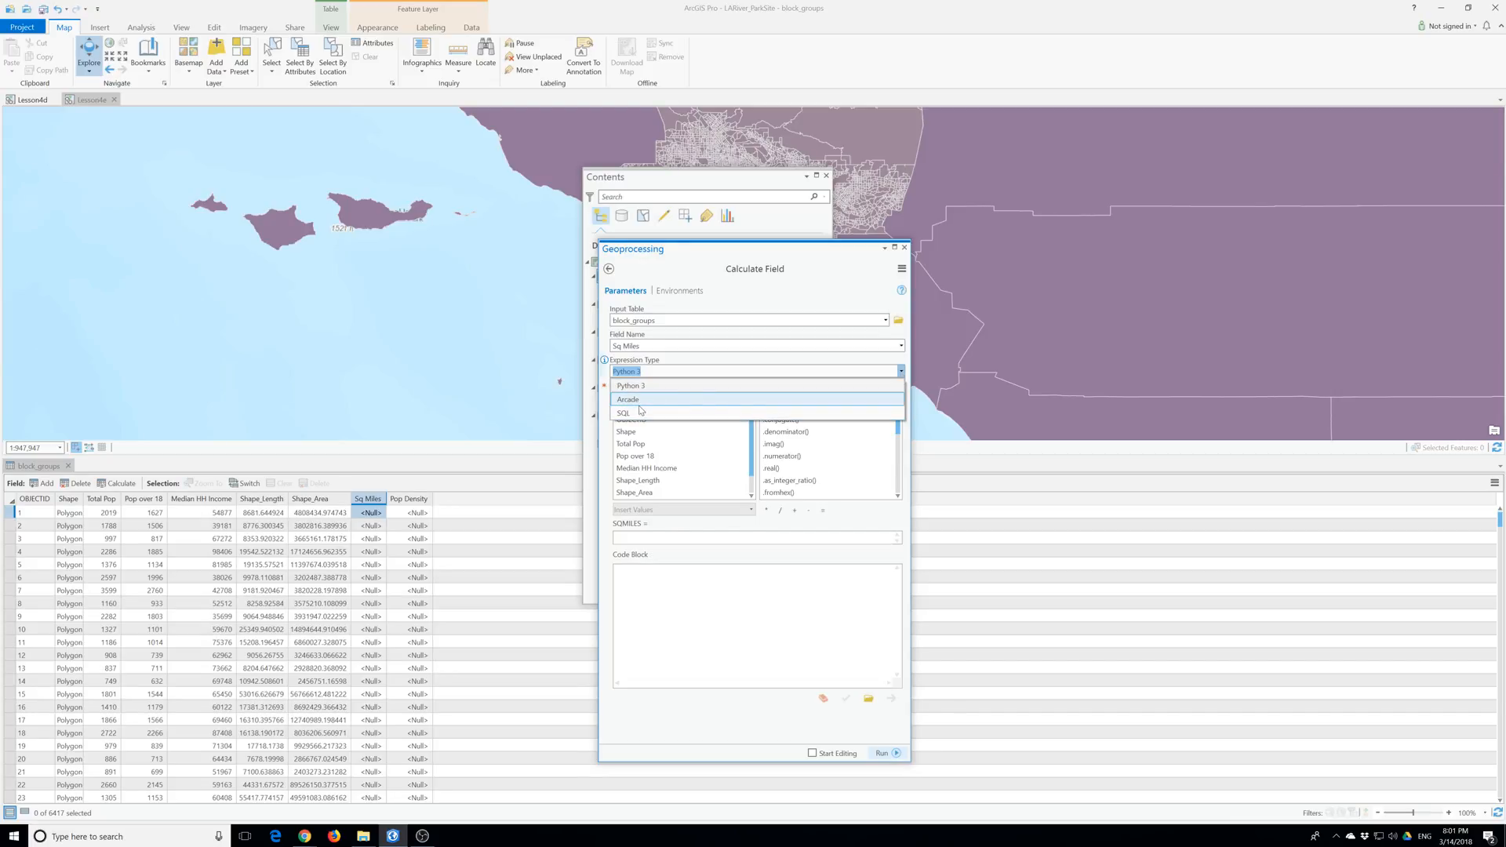
click(684, 275)
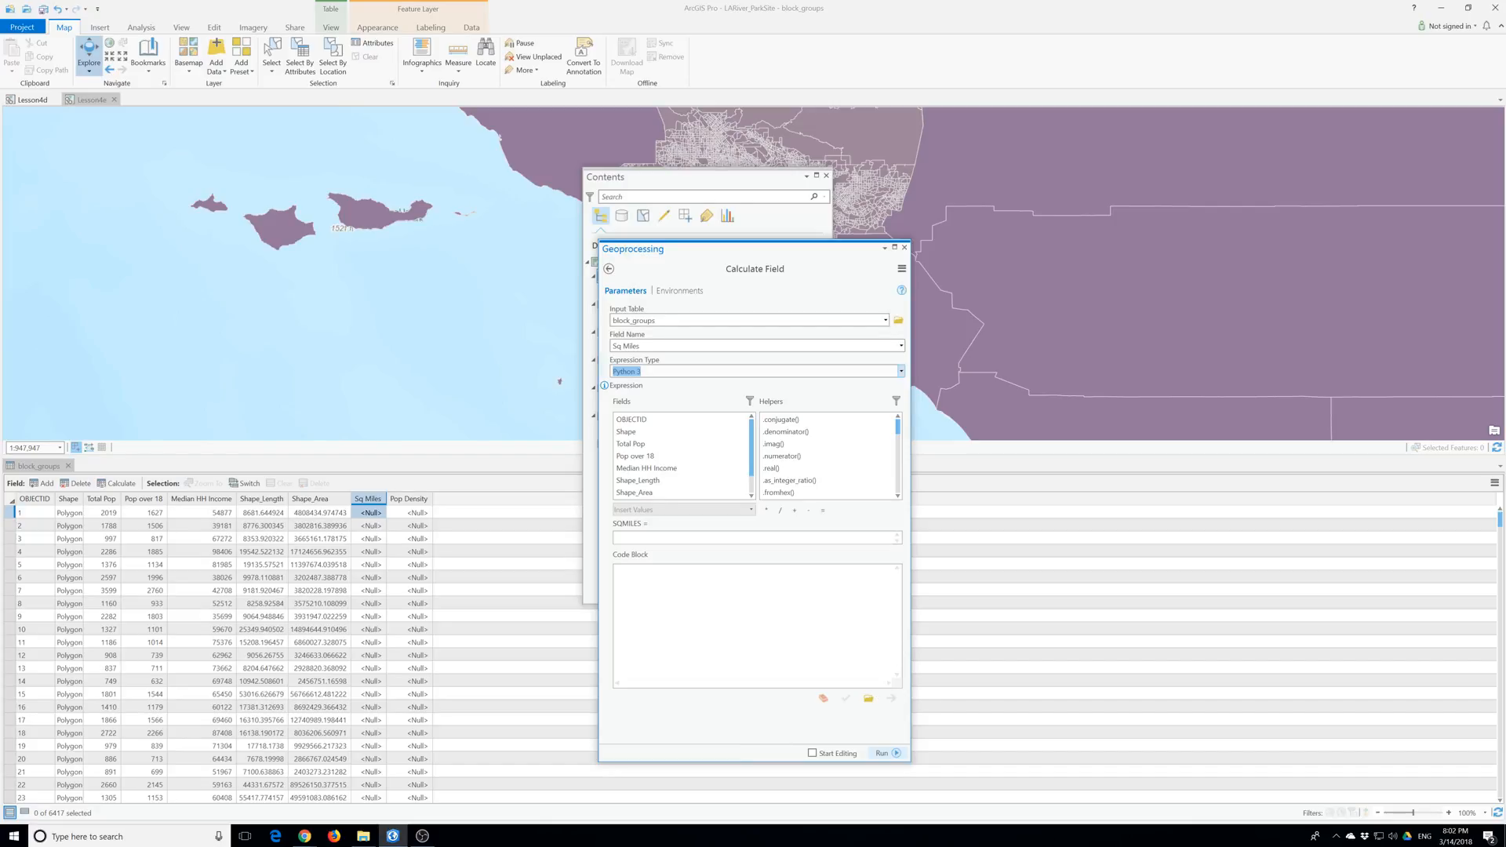
Step: Calculate the SQMILES field with the expression !shape.area@squaremiles!
click(633, 538)
double_click(632, 432)
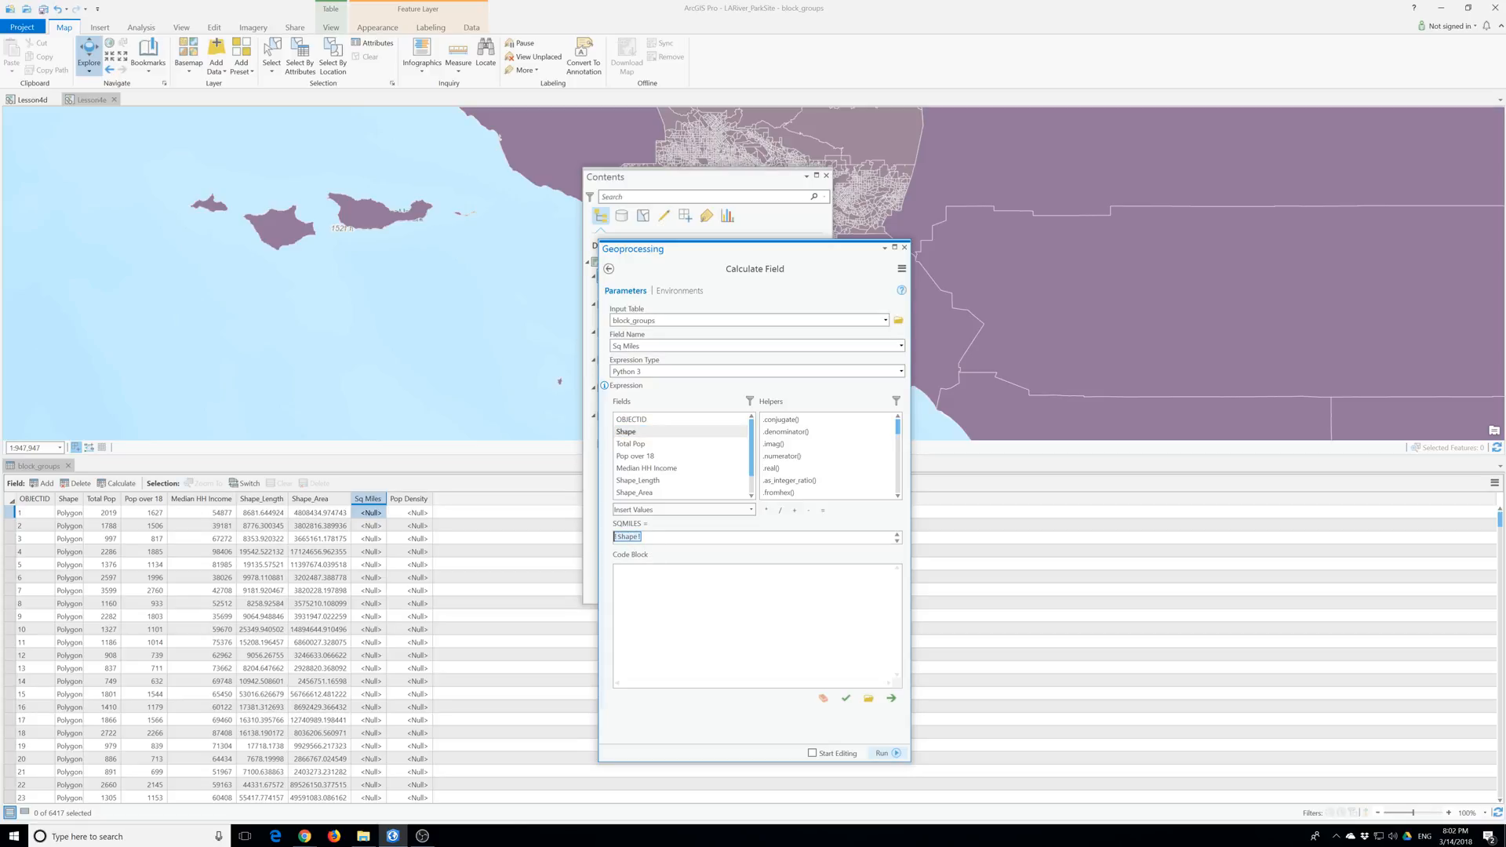
key(BackSpace)
text(shape.area@squaremiles!)
click(884, 753)
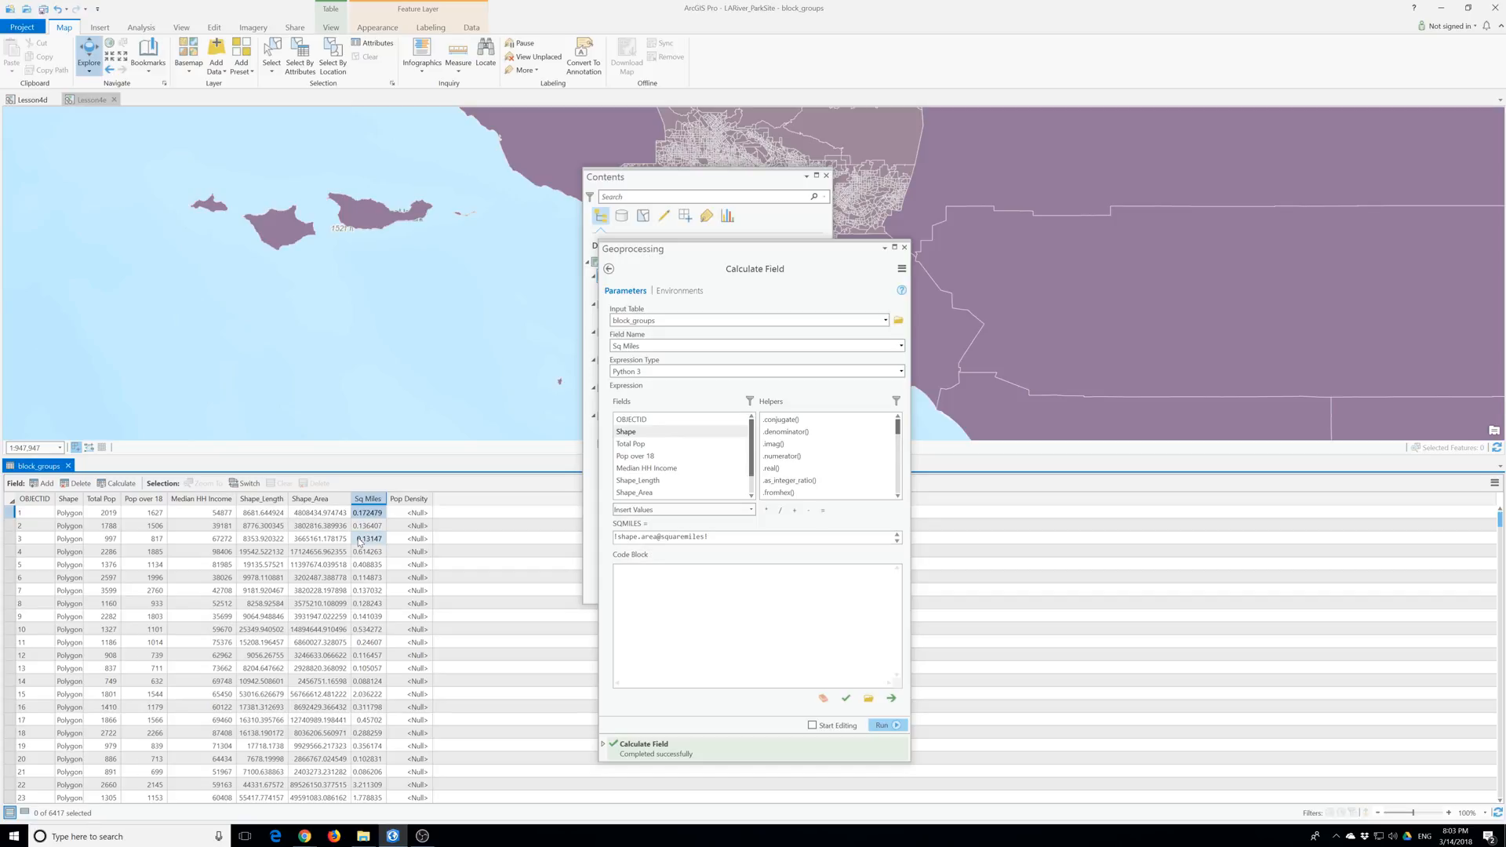
Step: Calculate the Pop Density field of block_groups with the expression !TOTPOP_CY! / !SQMILES!
right_click(420, 498)
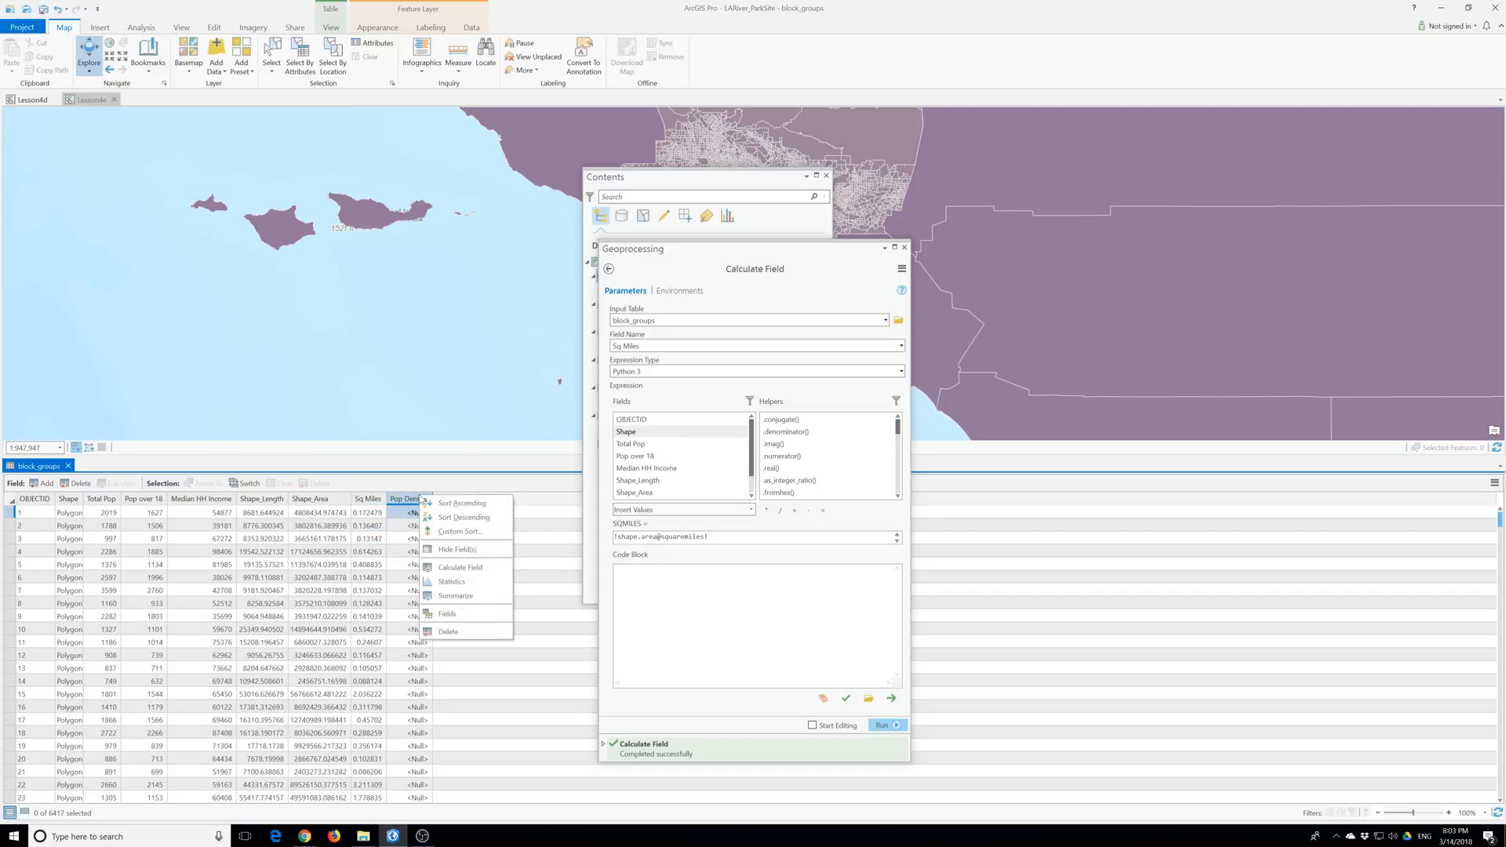
click(460, 567)
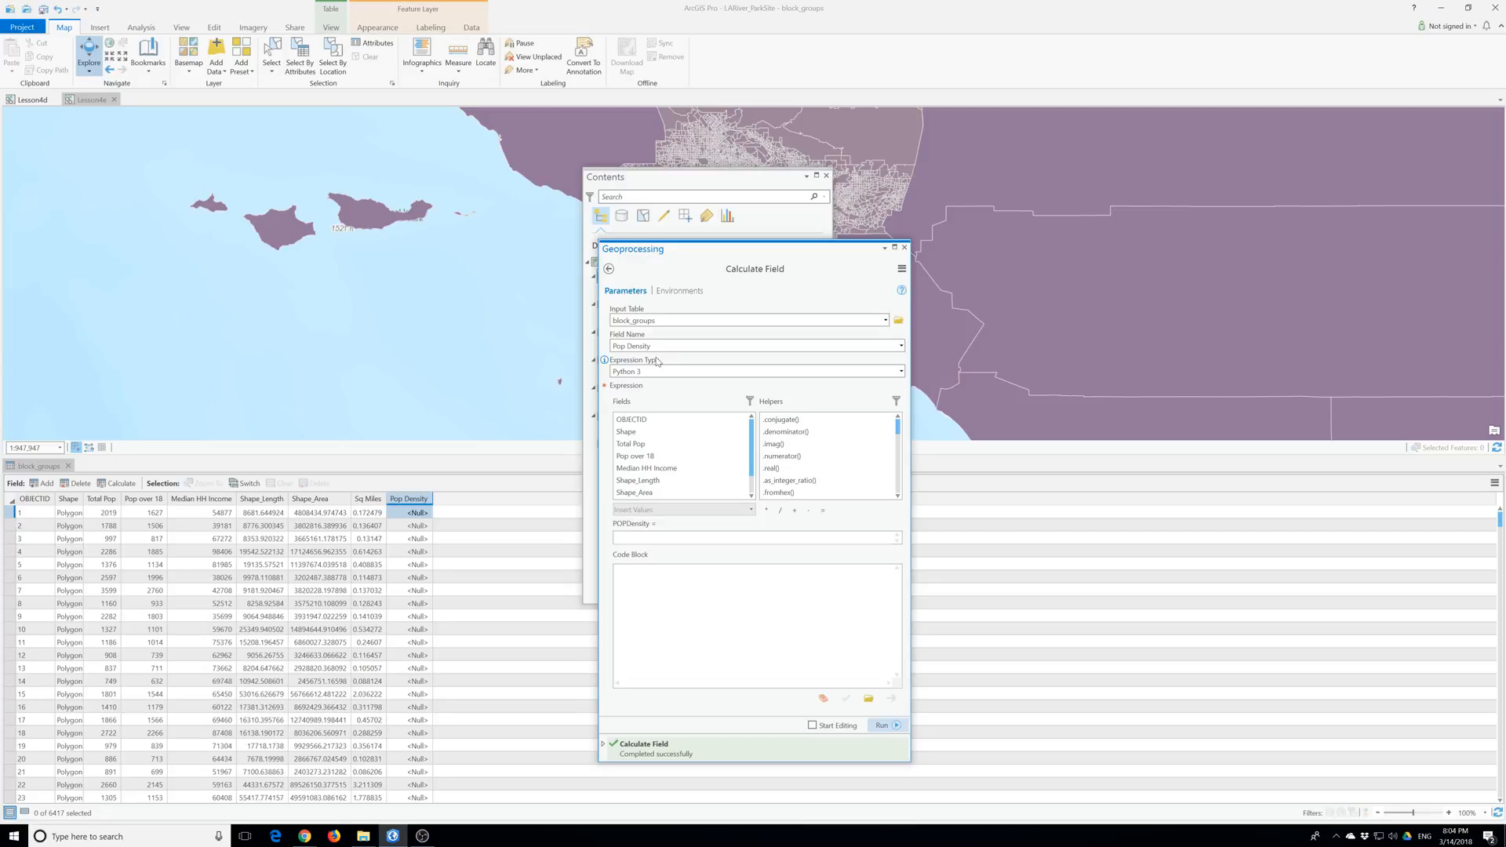
click(647, 539)
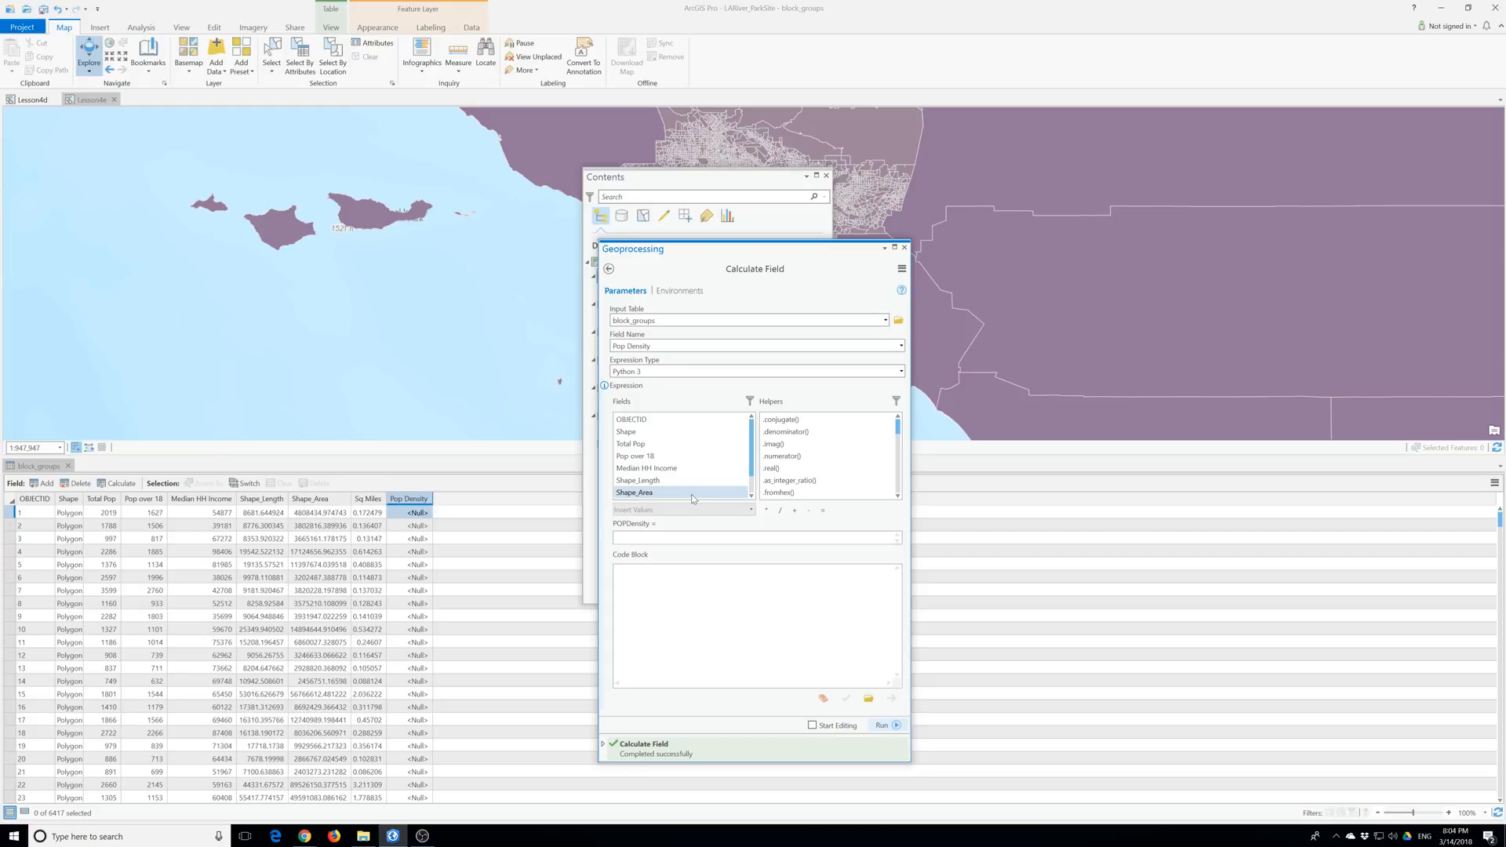
scroll(686, 478, down, 1)
scroll(684, 473, up, 1)
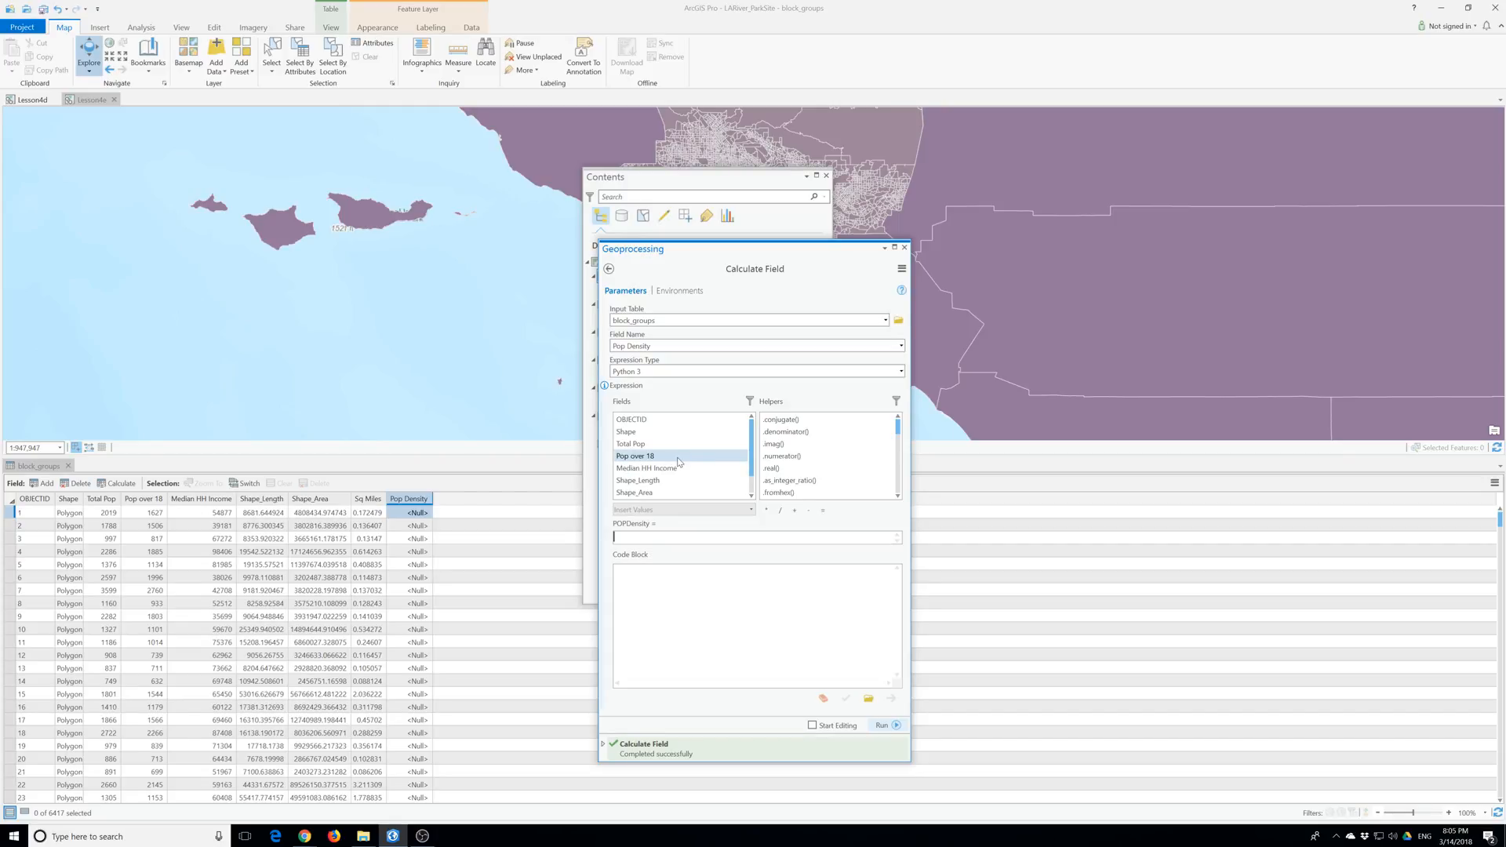
double_click(651, 444)
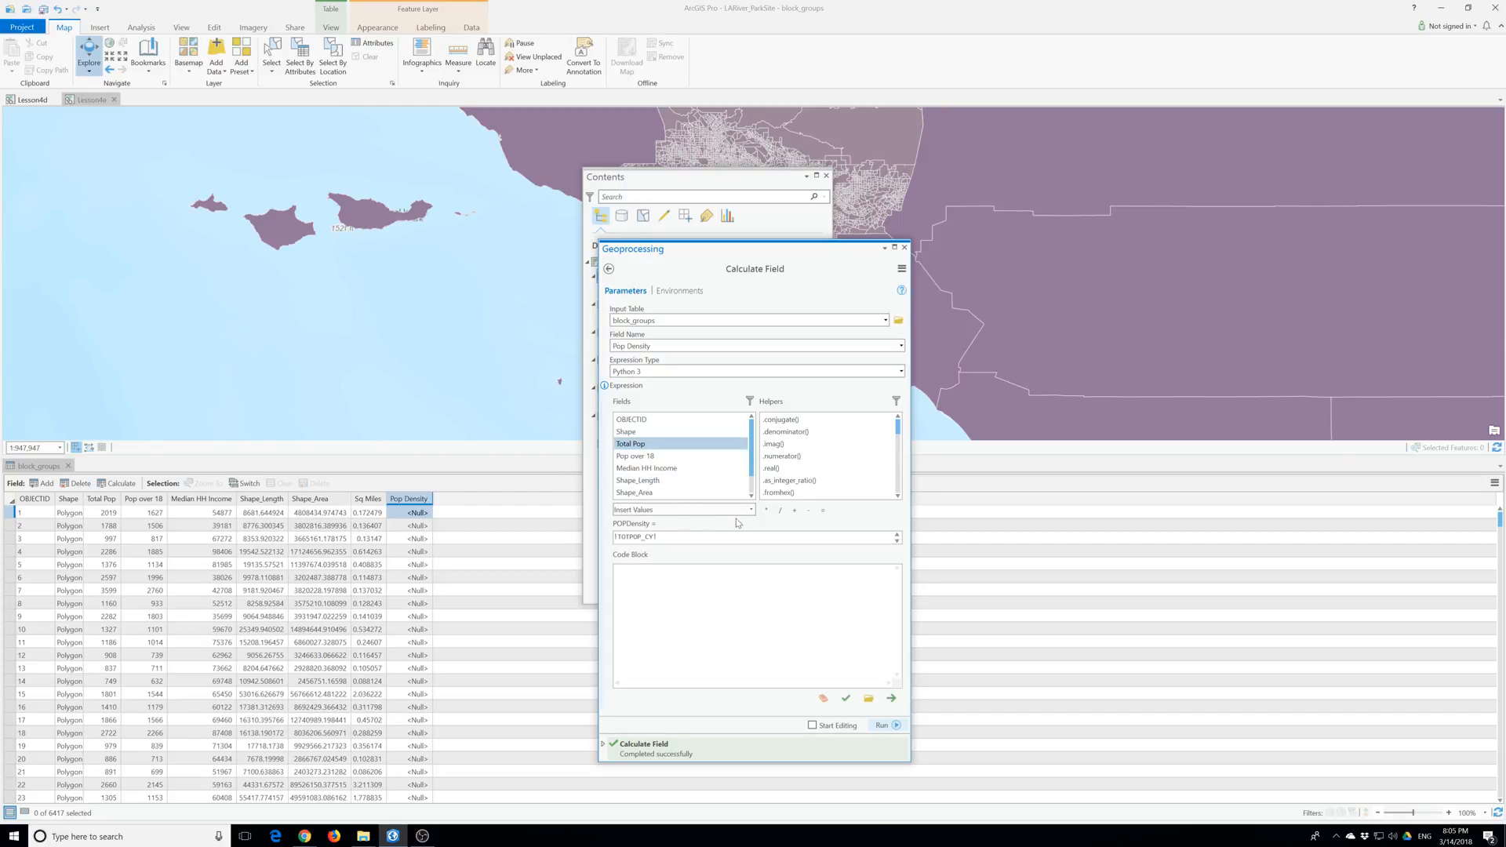
click(779, 510)
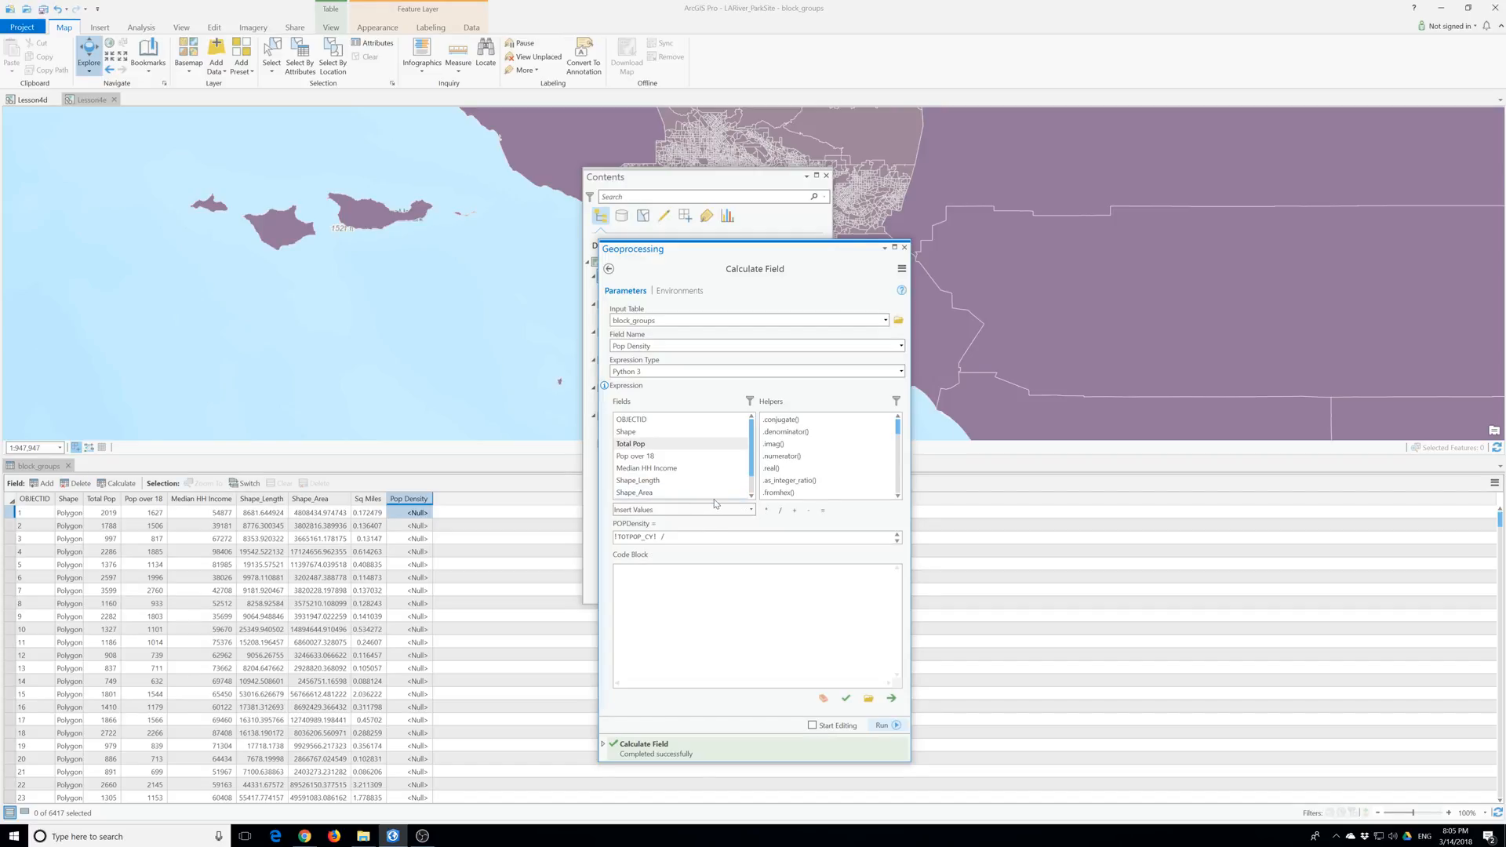
click(752, 496)
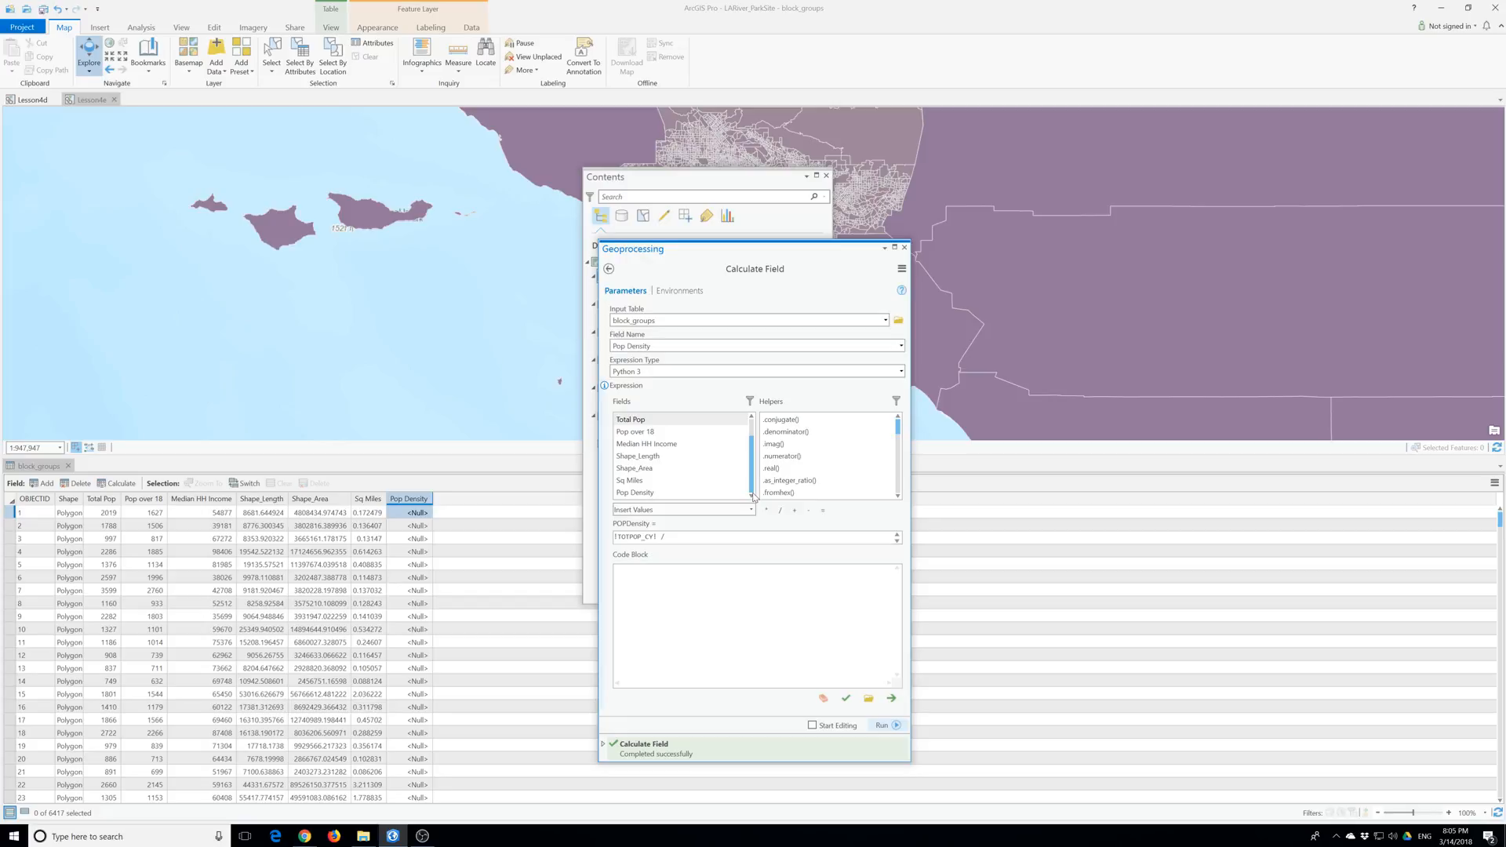
double_click(635, 481)
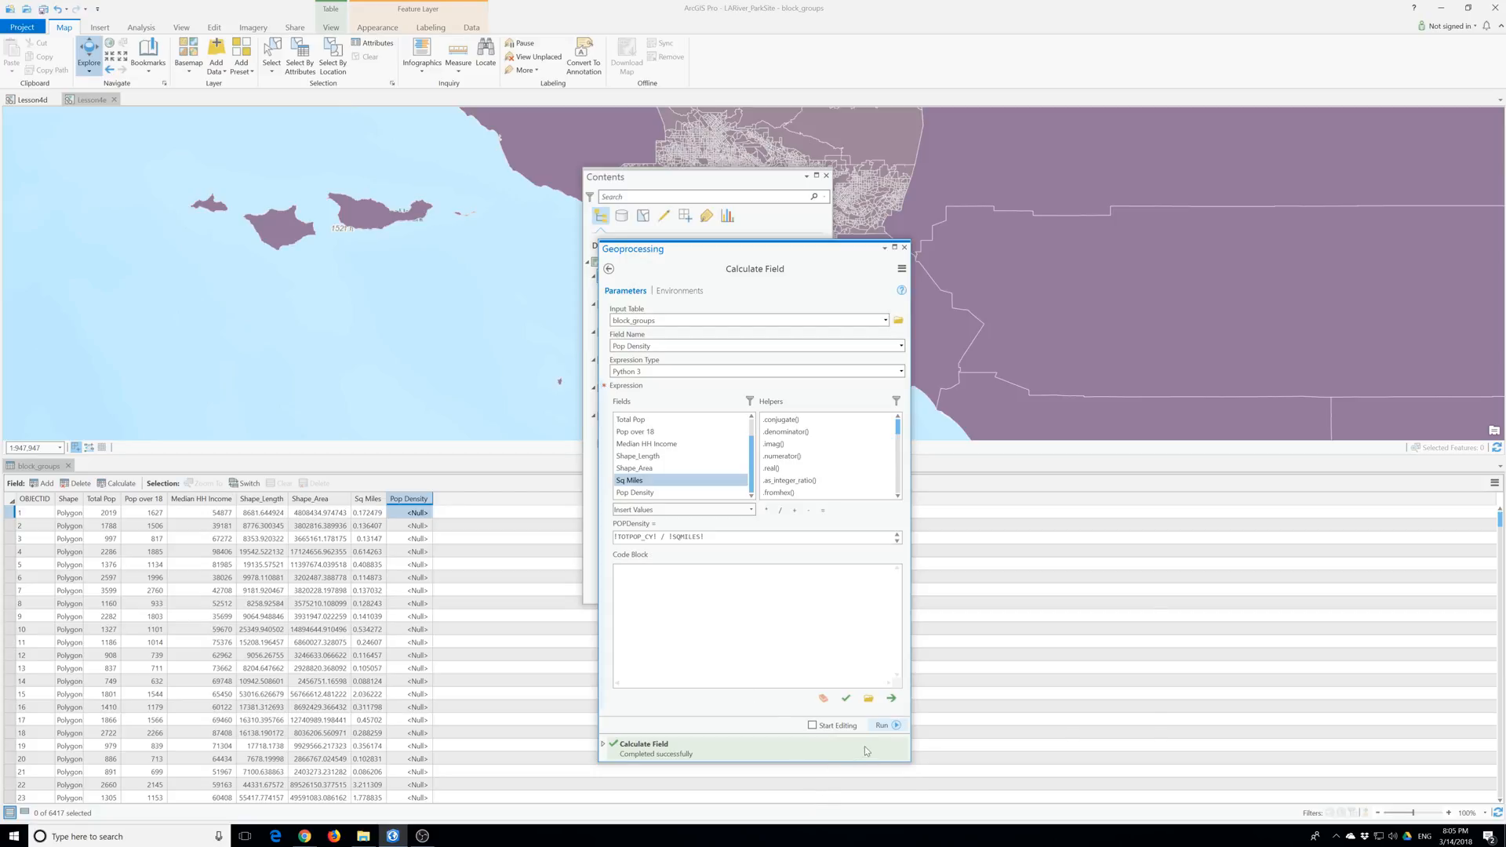
click(892, 725)
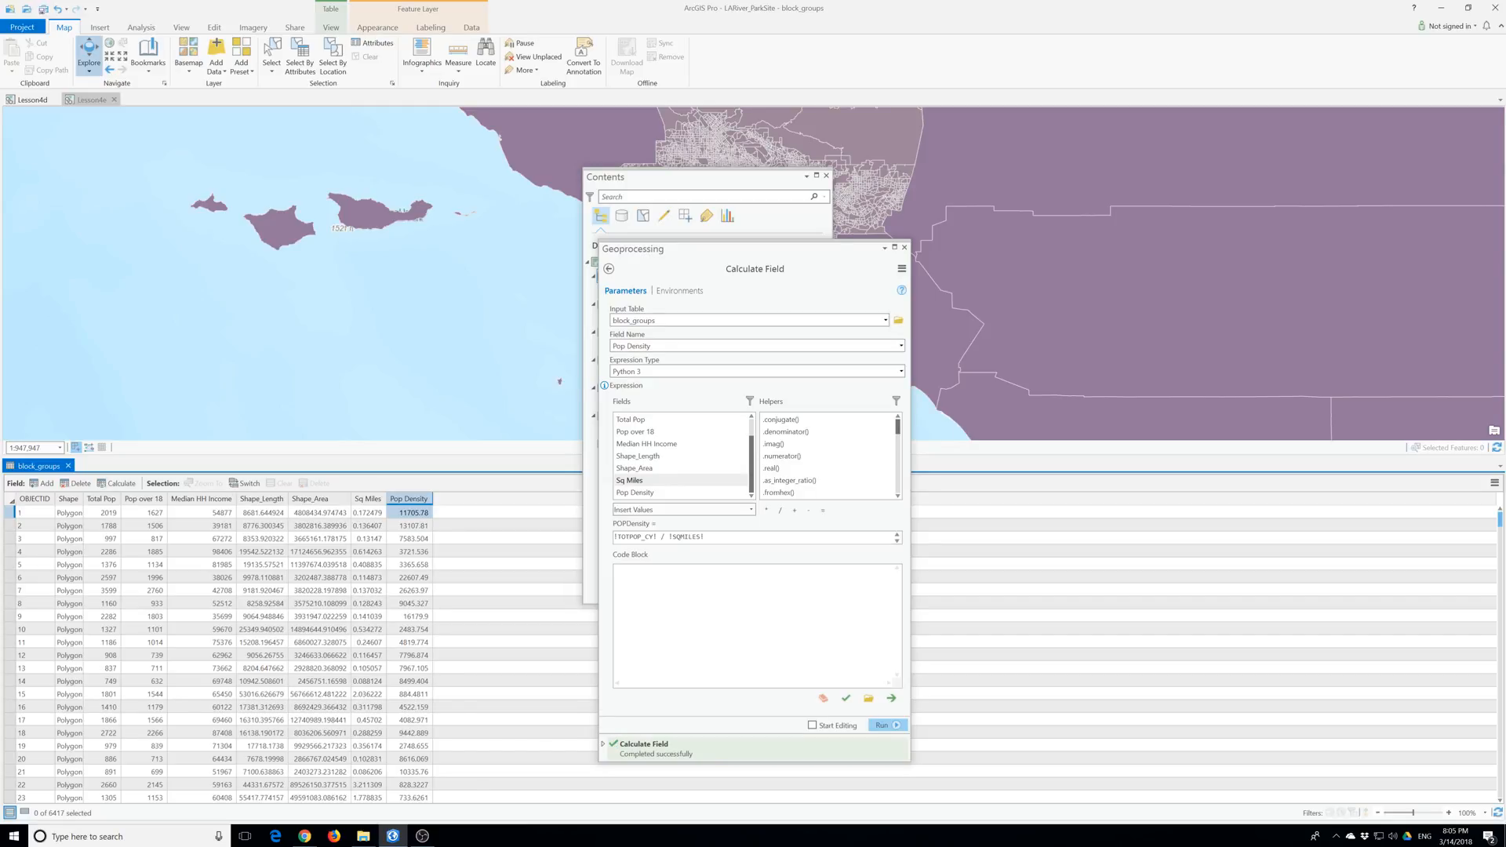
drag(409, 514, 401, 533)
Step: Add a new field to block_groups named PopuUnder18 with the alias "Pop Under 18" and data type Short
click(334, 29)
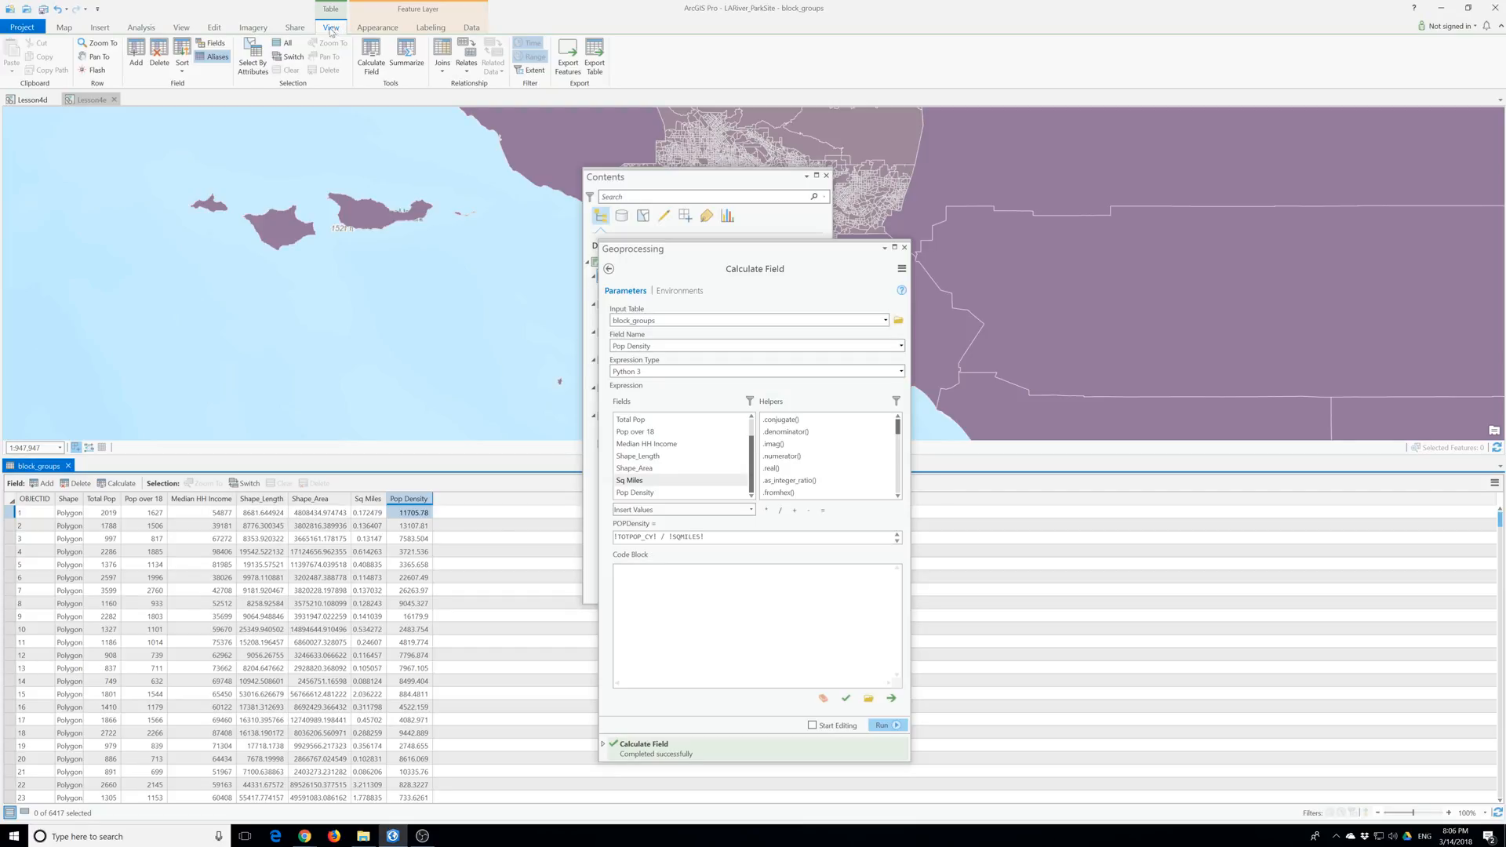
click(131, 52)
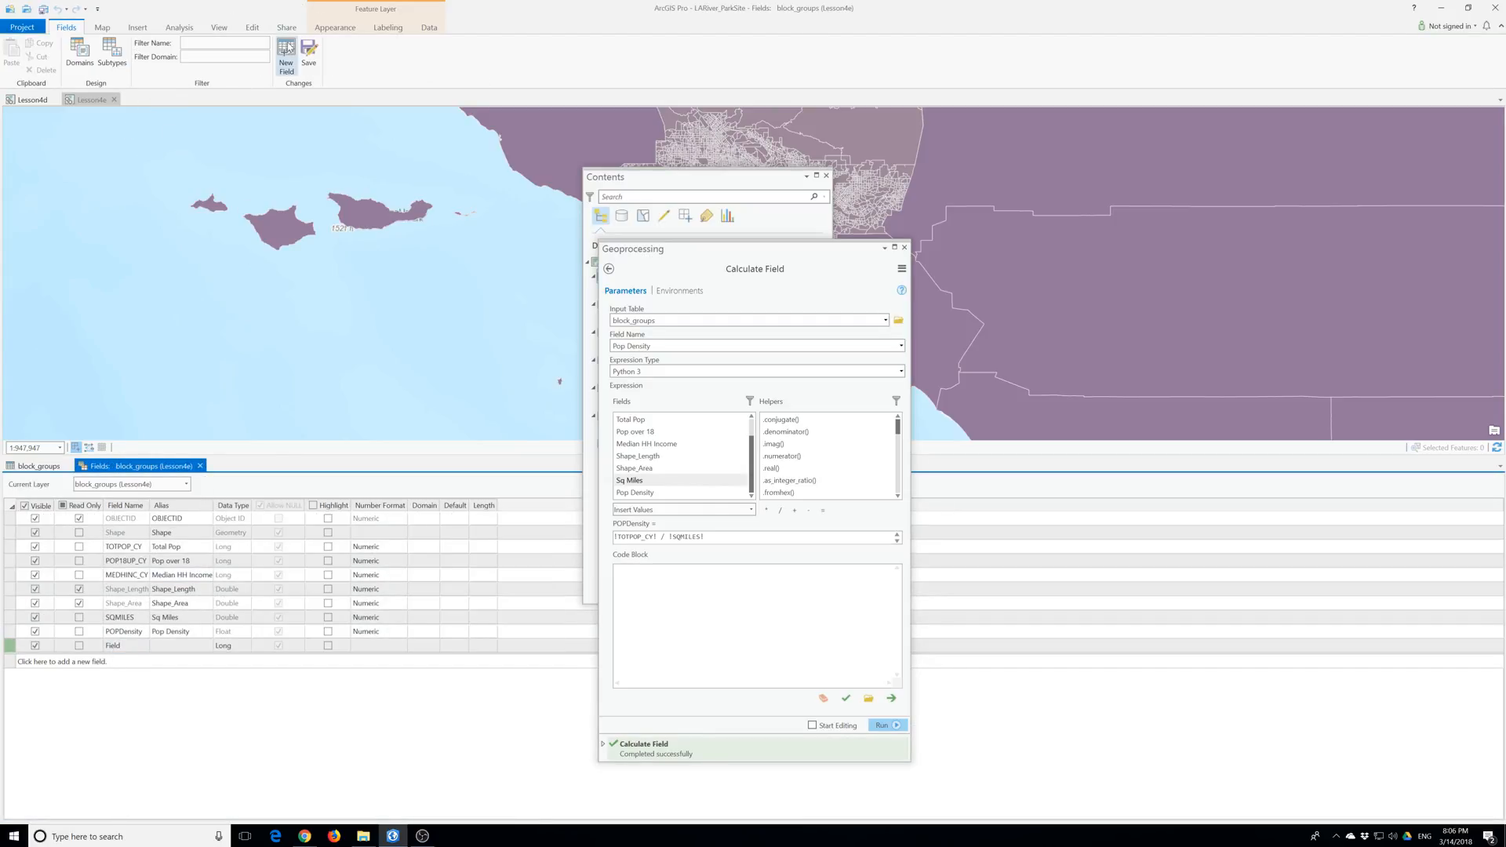
click(287, 54)
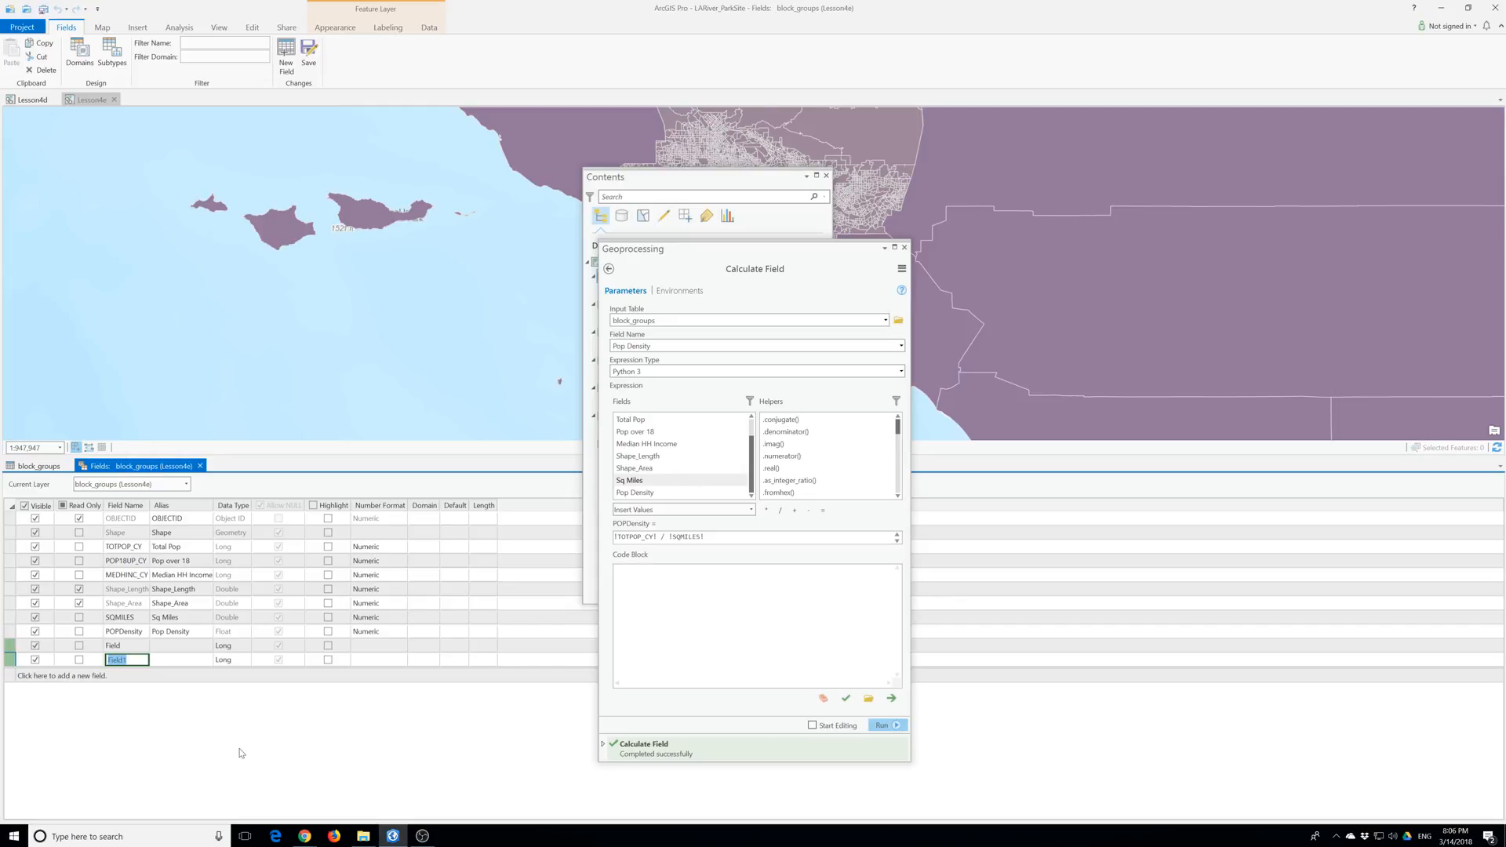
text(PopuUnder18)
key(Tab)
text(Po)
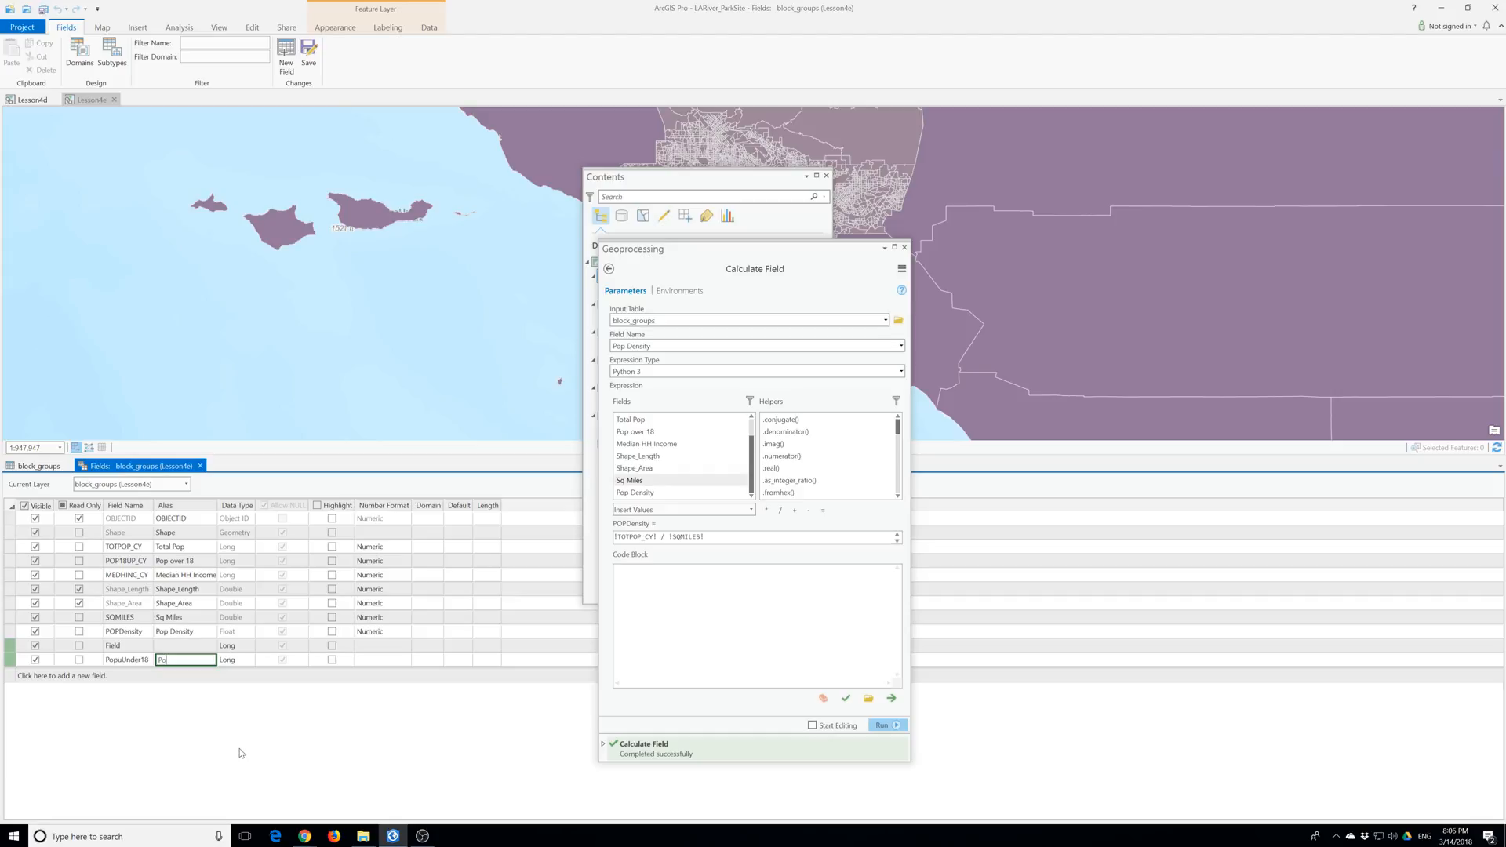
text(p Under 18)
key(Tab)
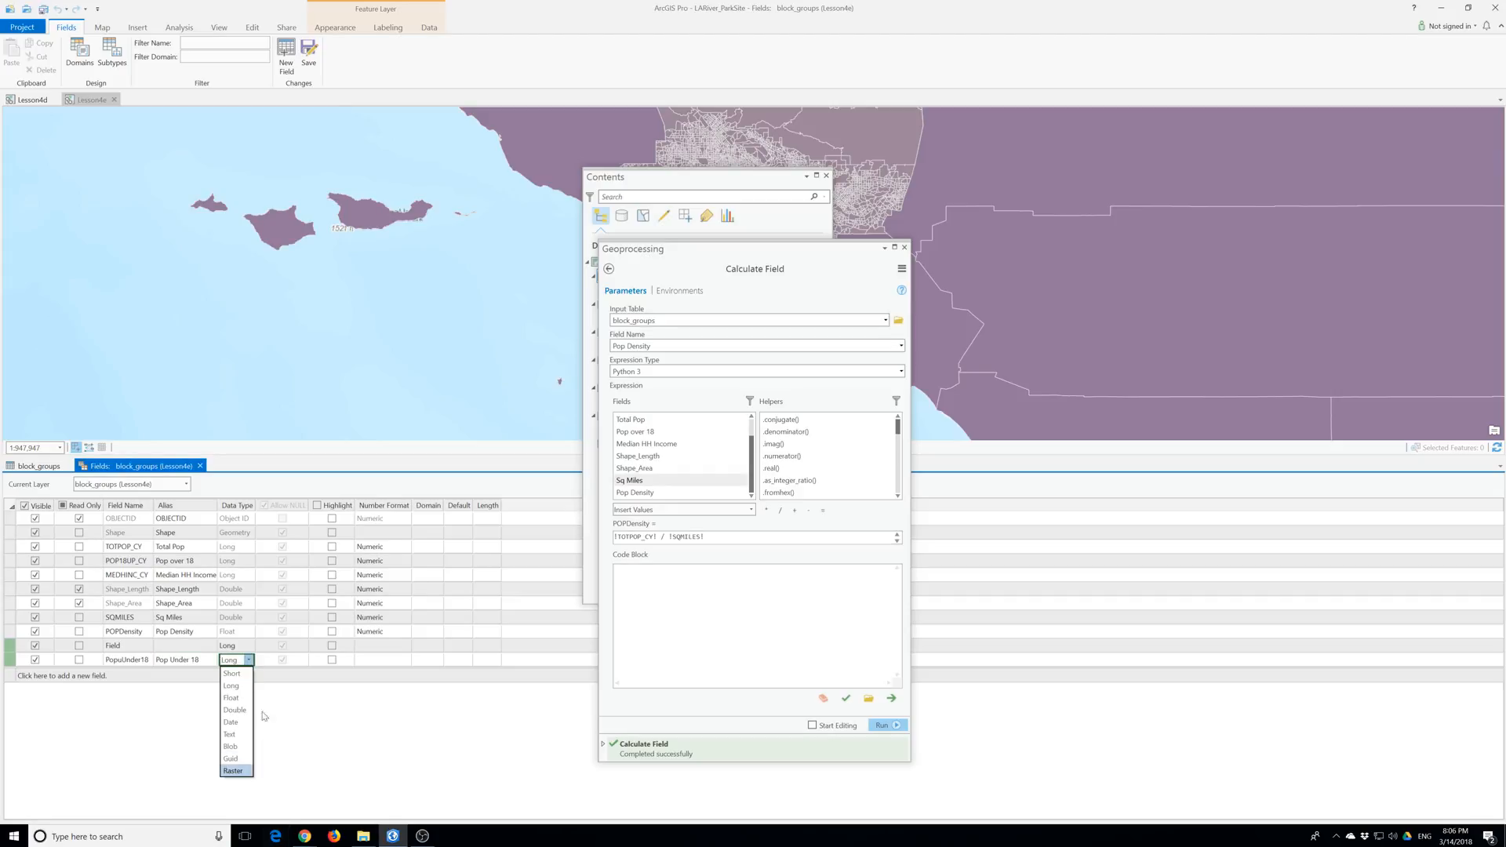
click(234, 674)
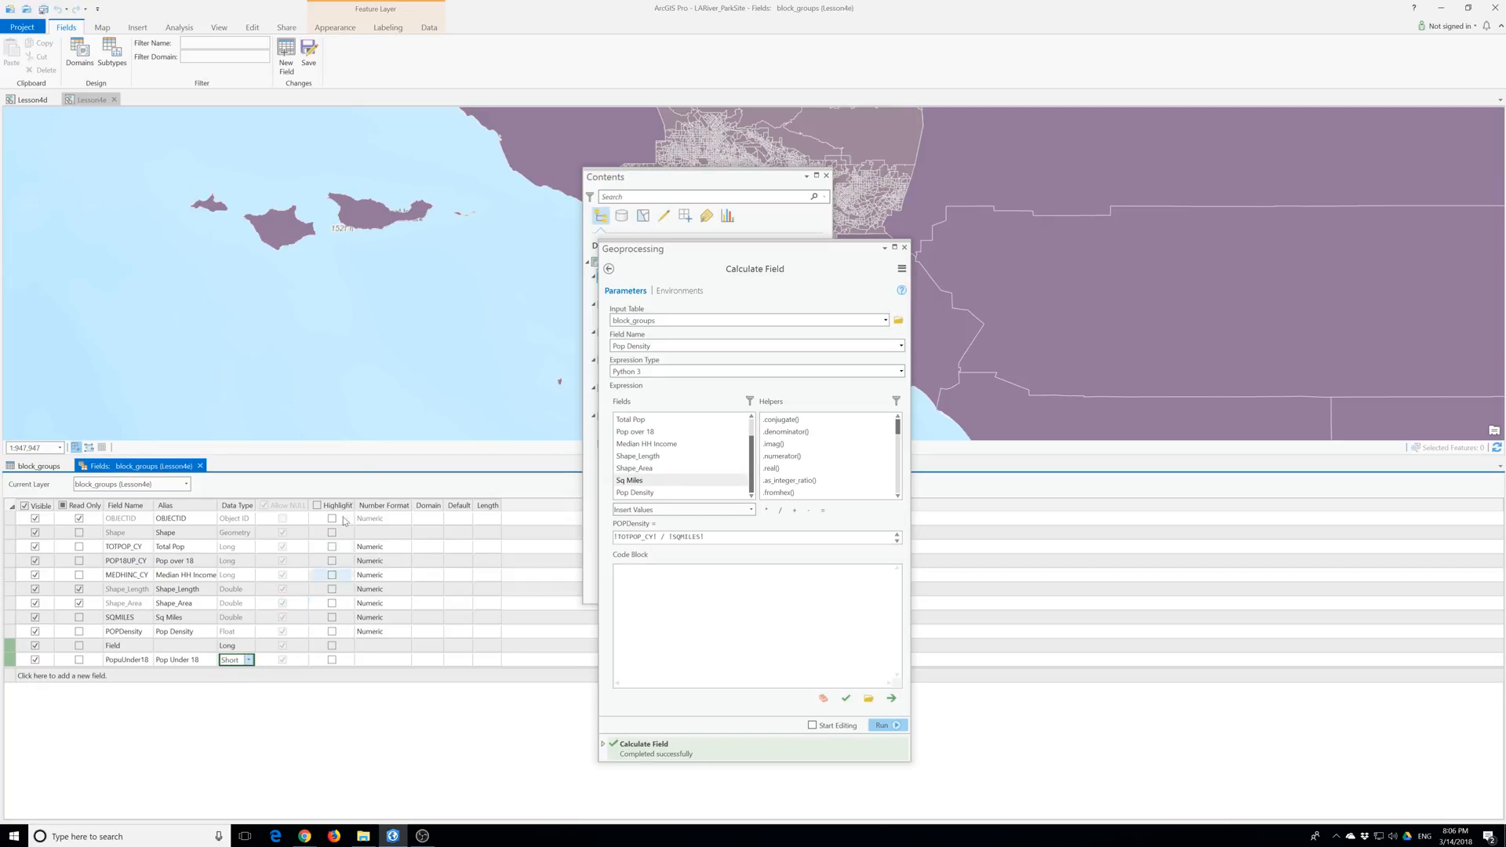
Step: Add another field named PcUnder18 with the alias "% Under 18" and data type Float, saving the changes and closing the Fields view
click(288, 47)
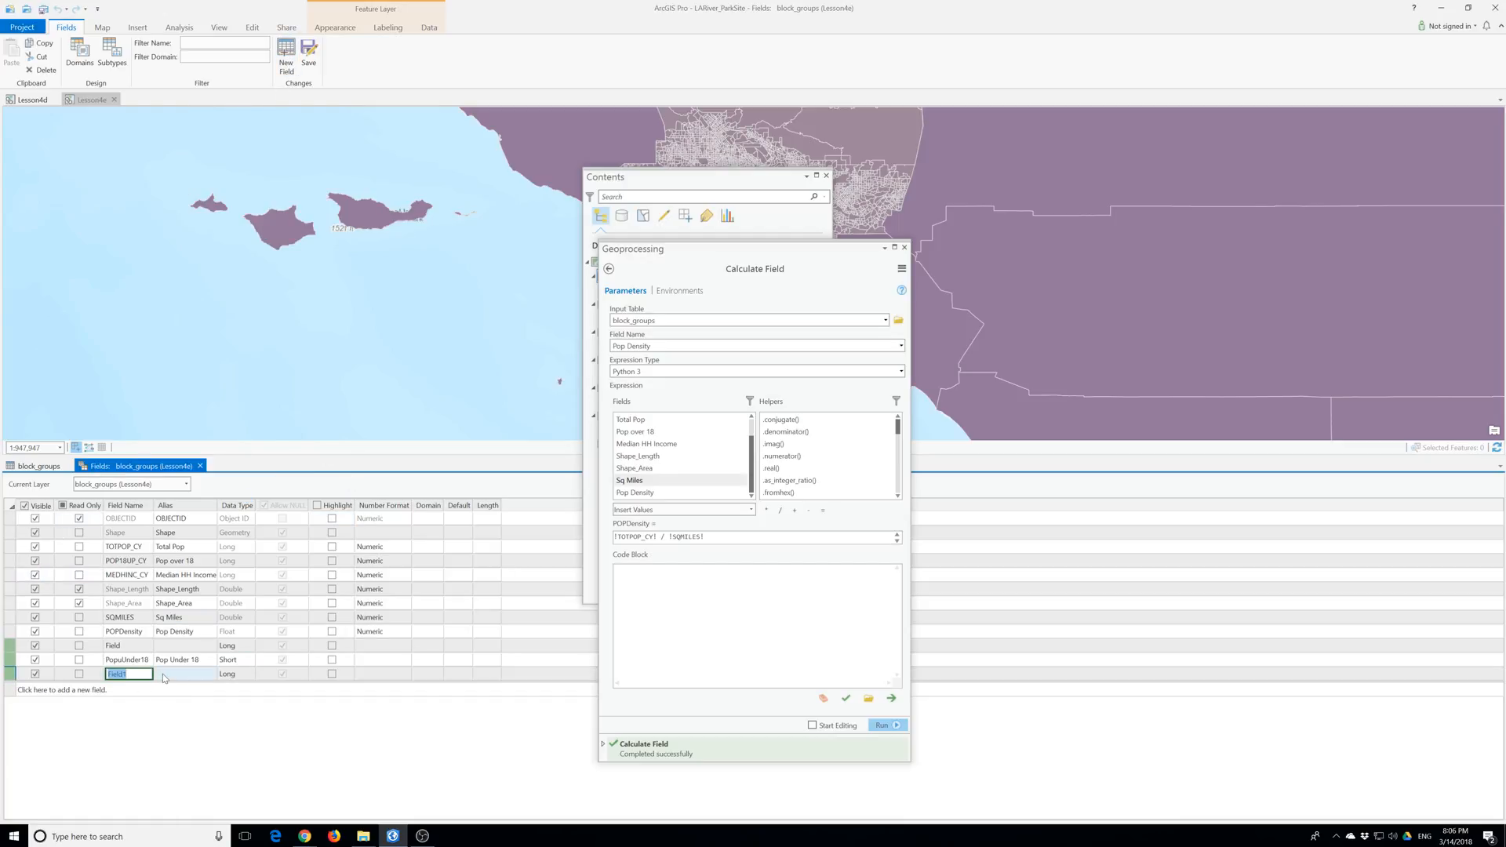
text(PcUnder18)
key(Tab)
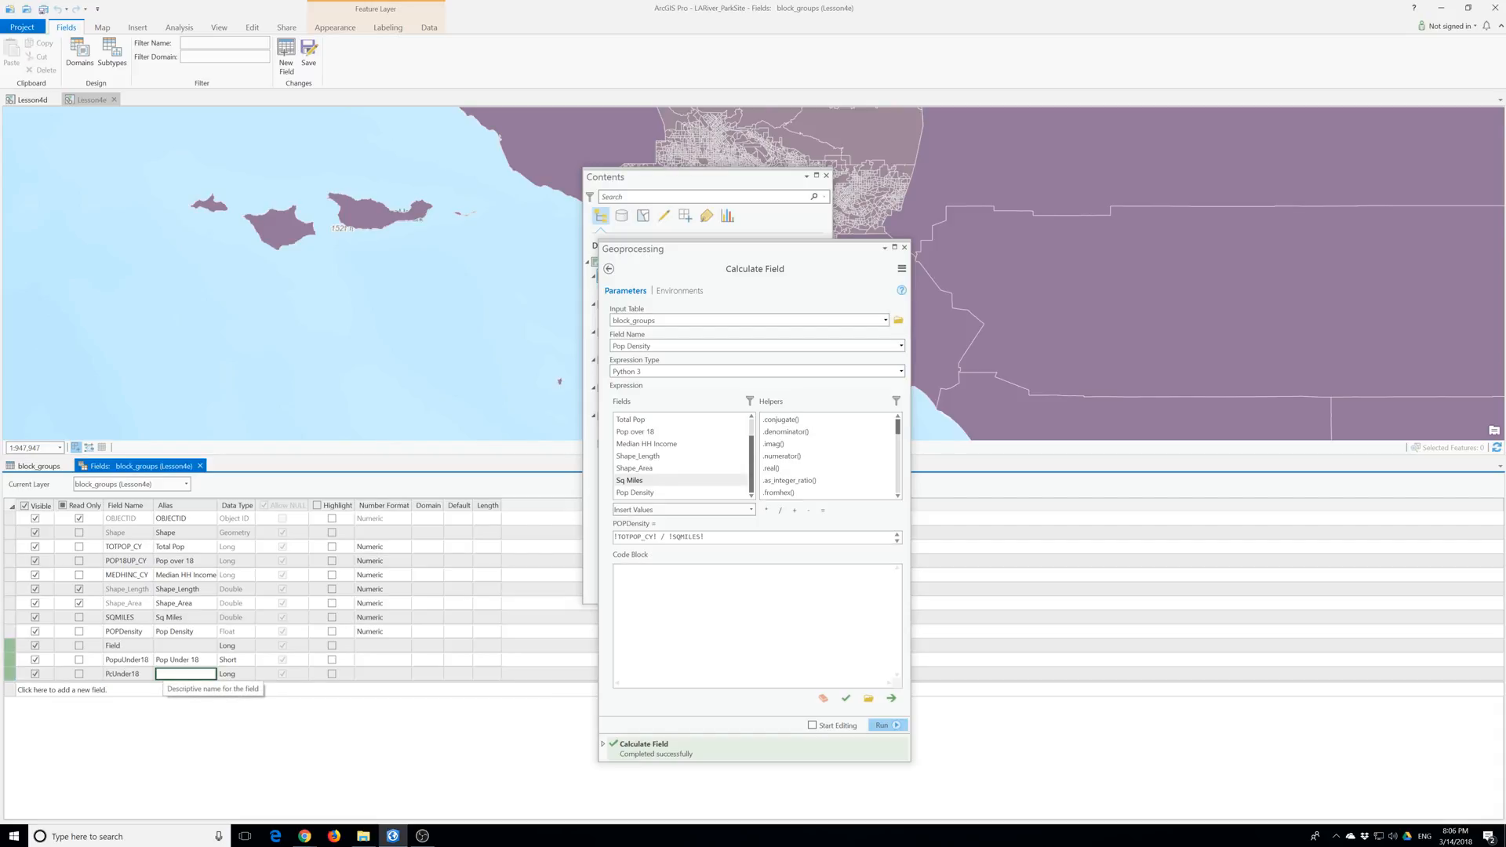
text(% Under 18)
click(235, 674)
click(248, 674)
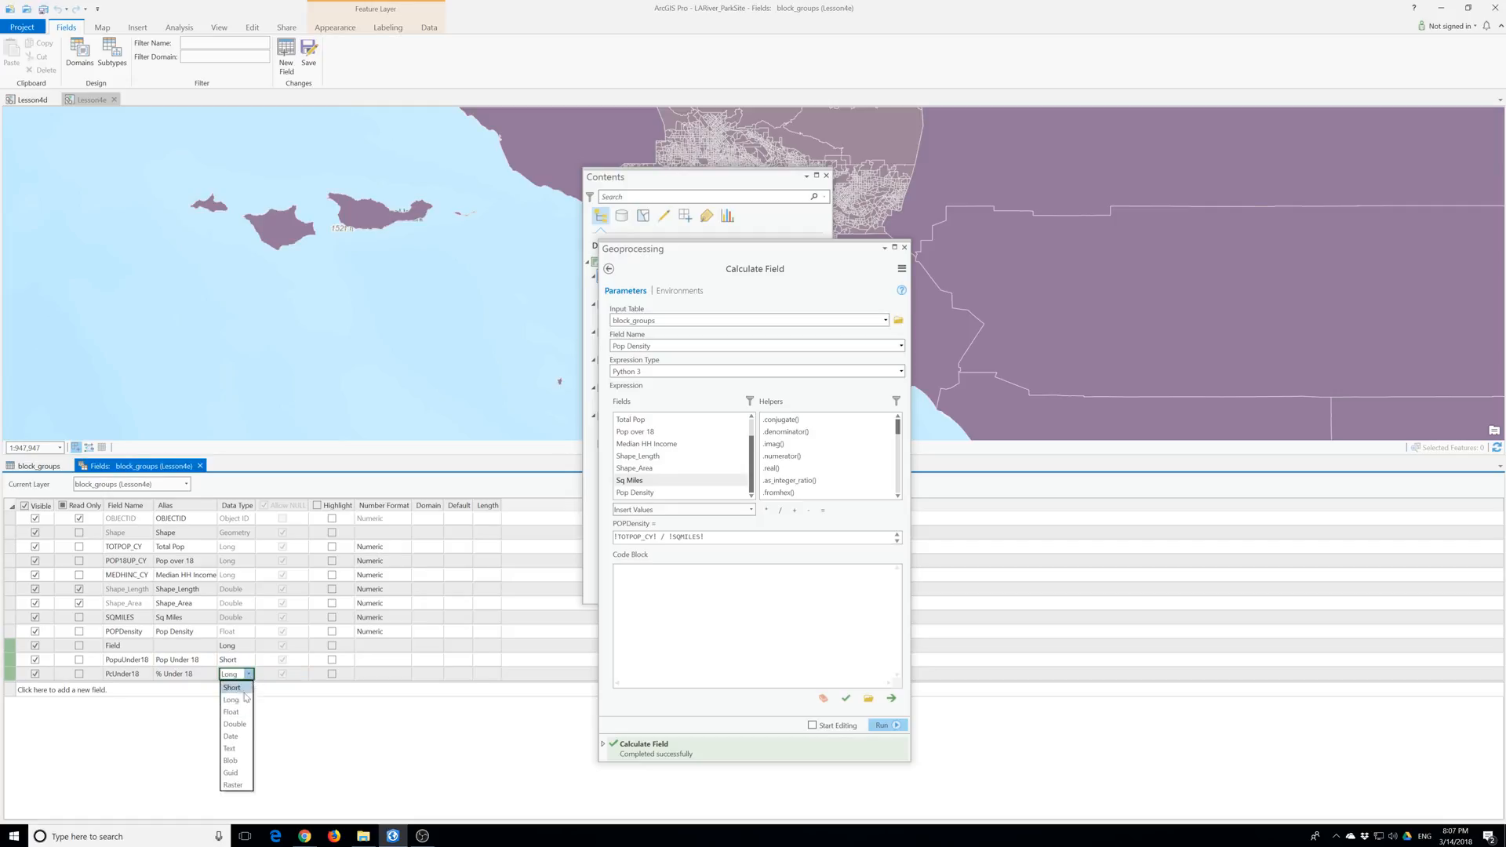
click(232, 712)
click(308, 55)
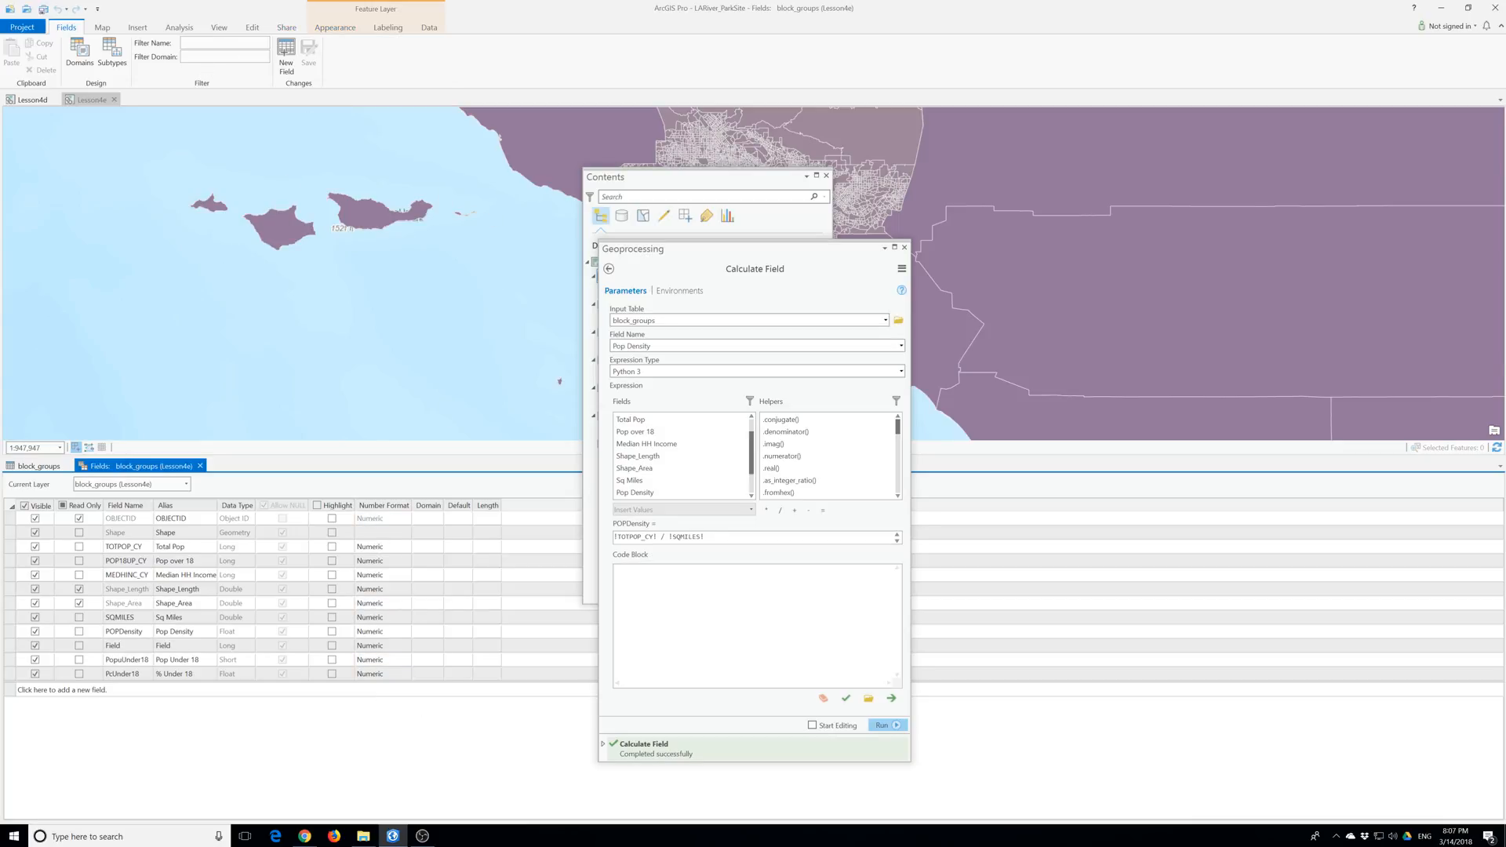
click(200, 466)
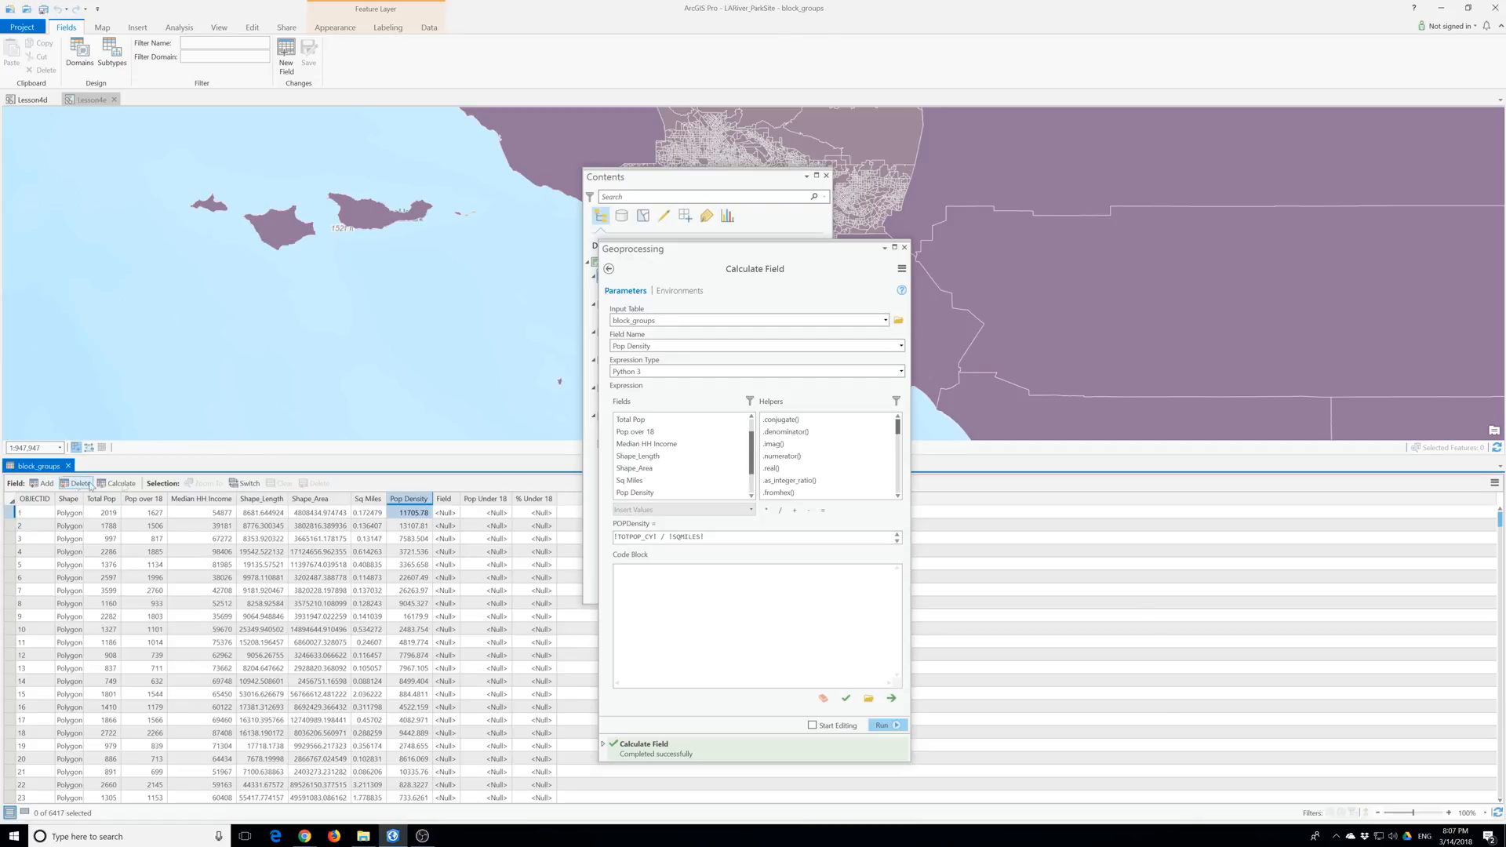
Step: Delete the stray empty column named Field from the block_groups table and confirm the deletion
click(443, 502)
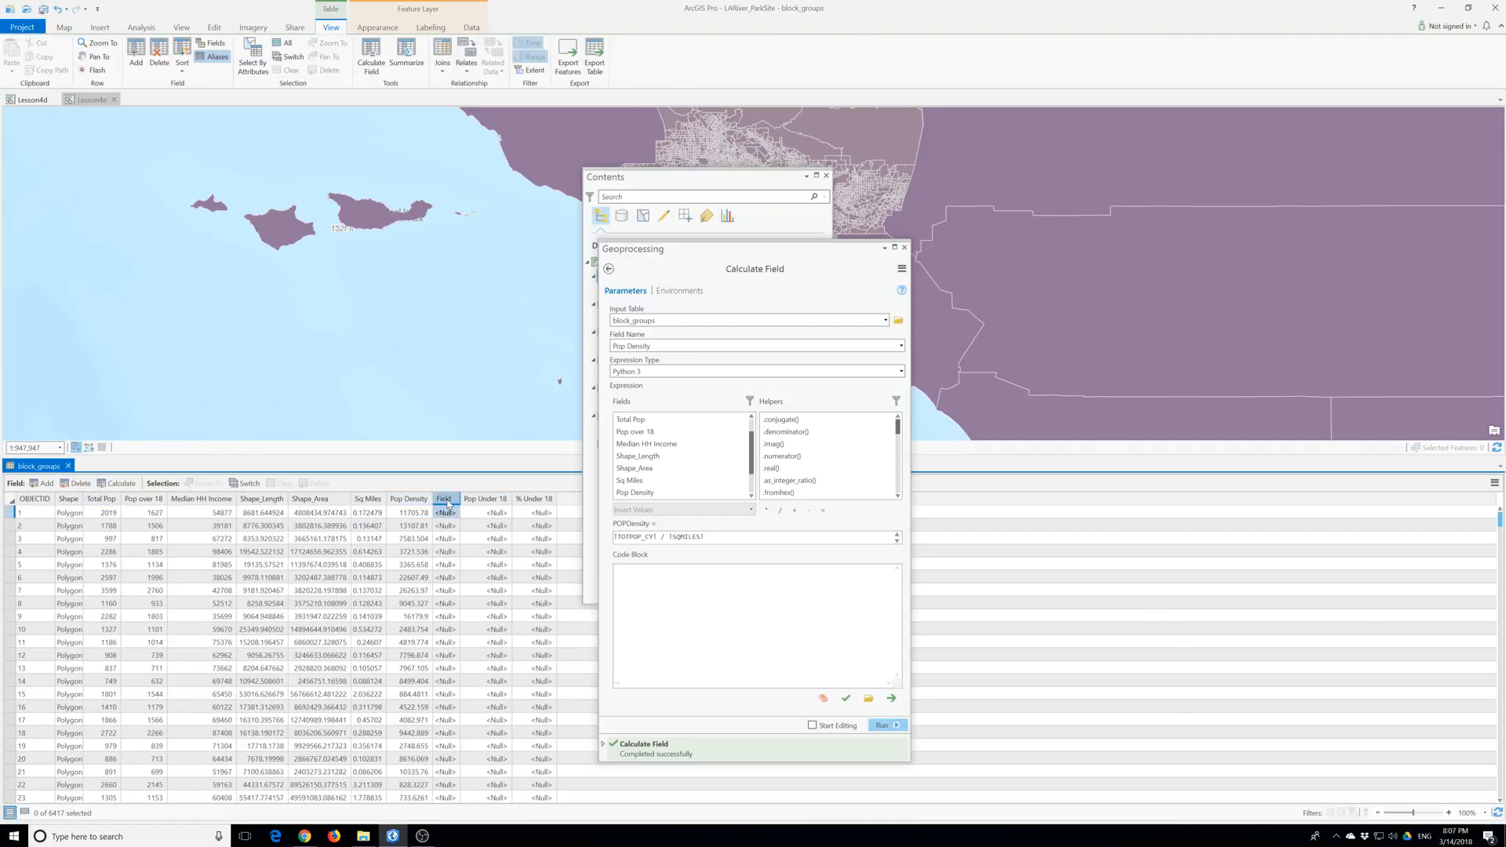
right_click(443, 503)
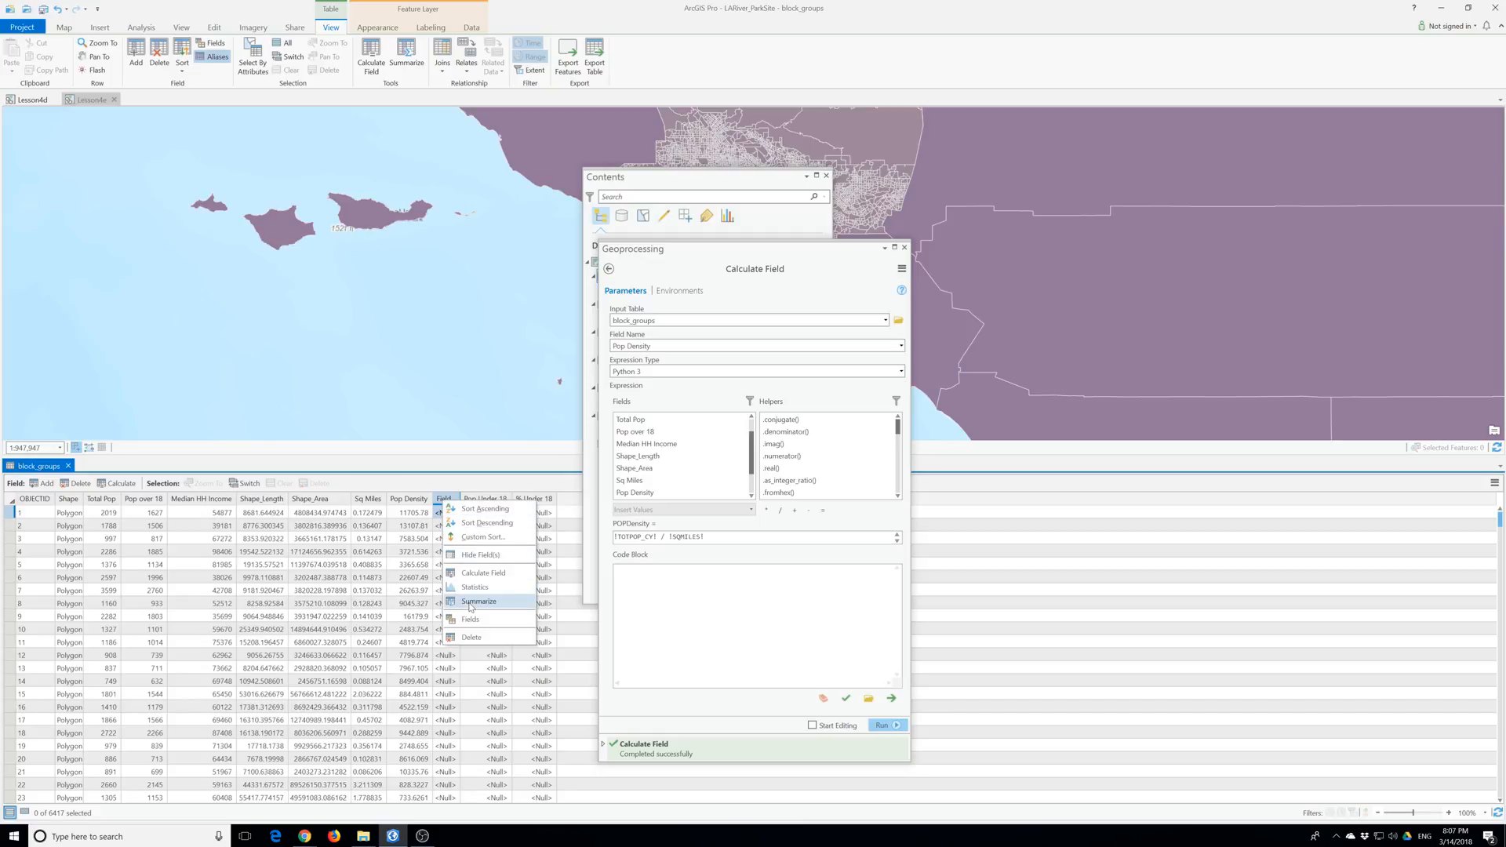
click(471, 637)
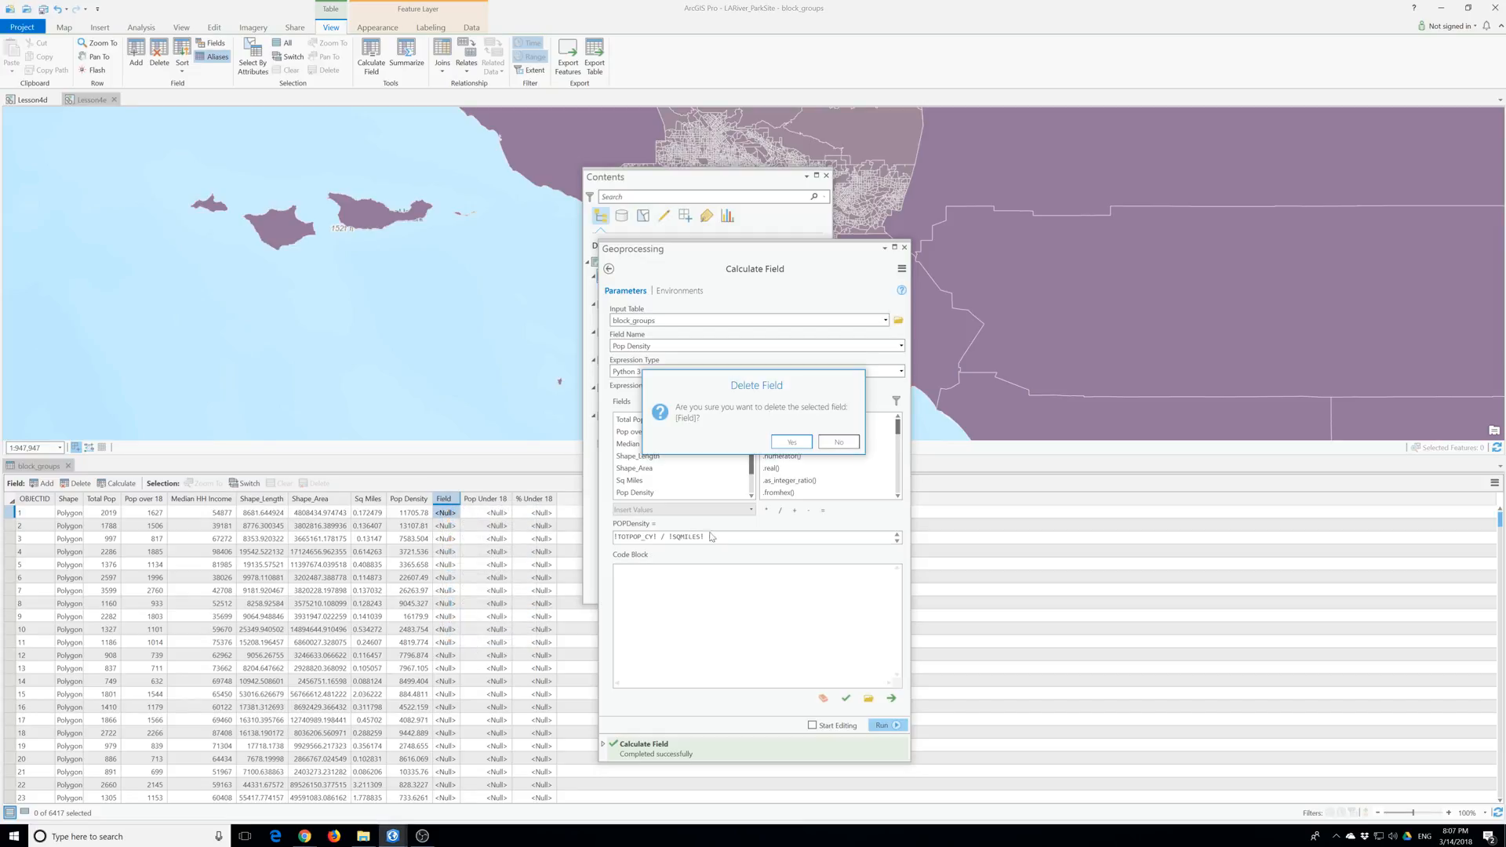
click(789, 444)
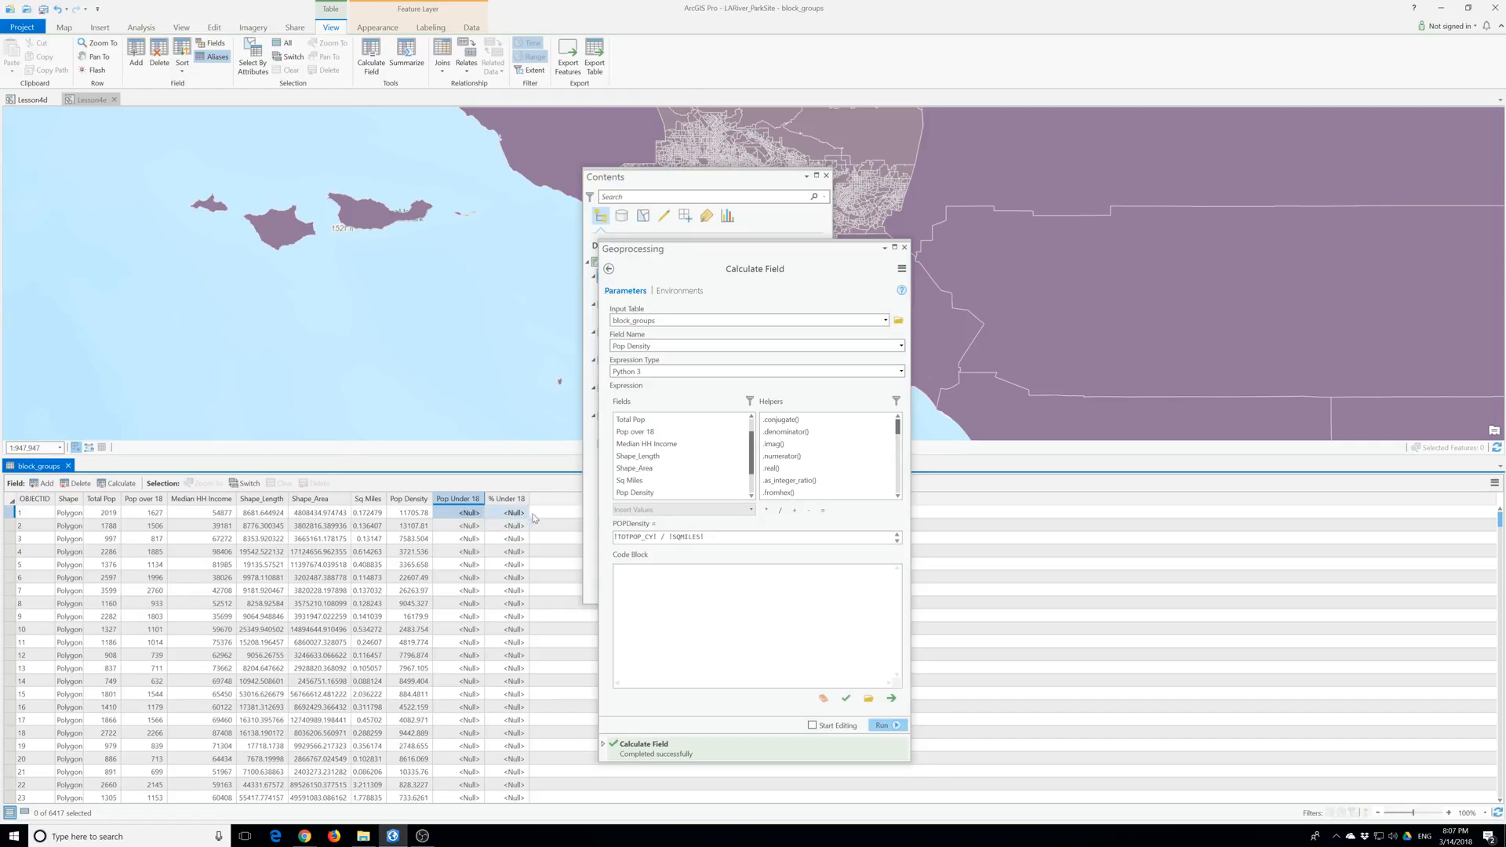
Step: Calculate the Pop Under 18 field of block_groups with the expression !TOTPOP_CY! - !POP18UP_CY!
right_click(461, 506)
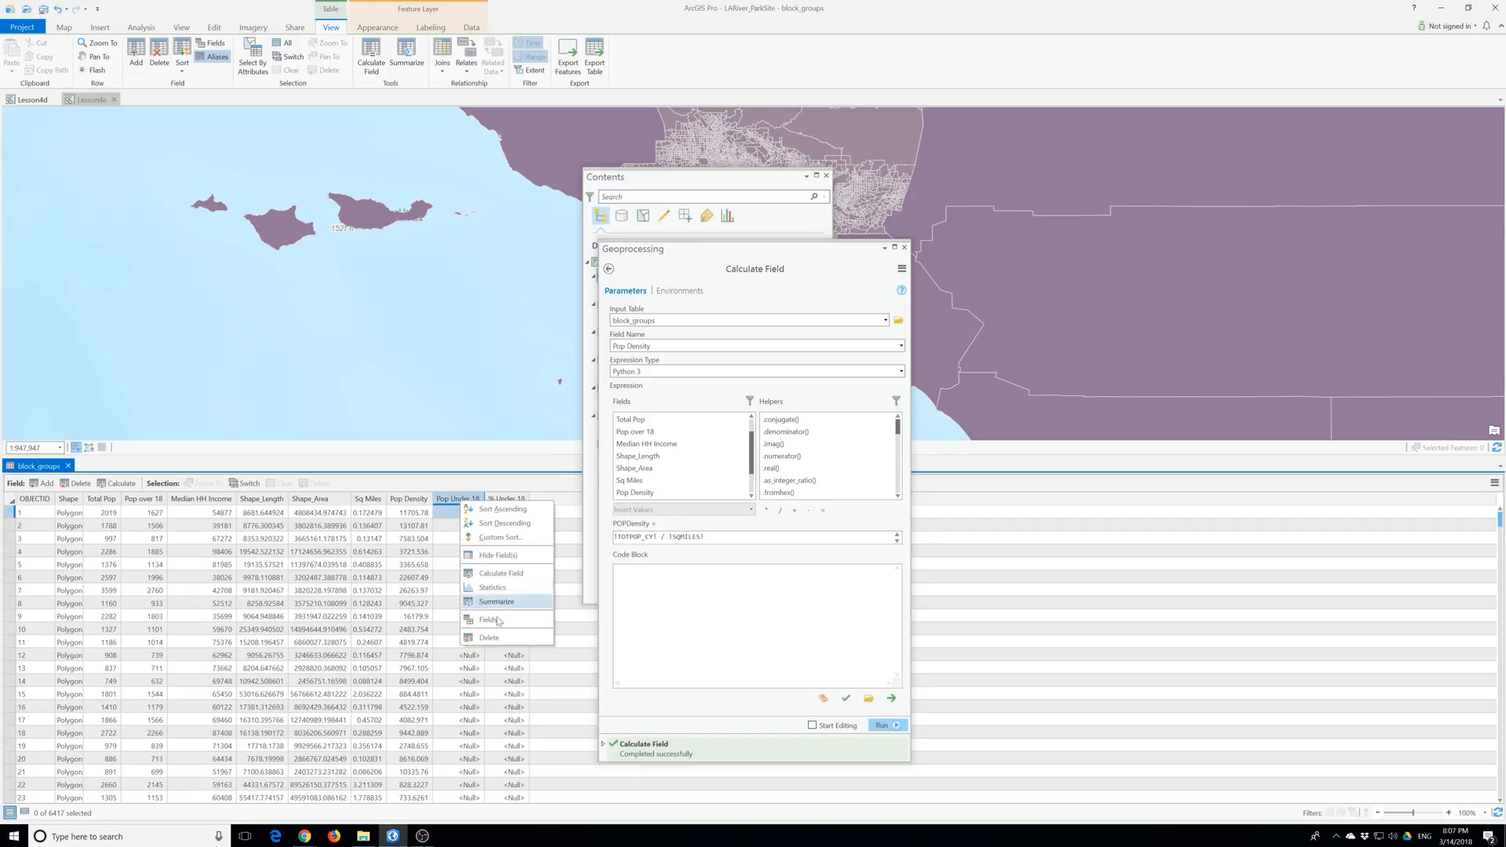
click(500, 574)
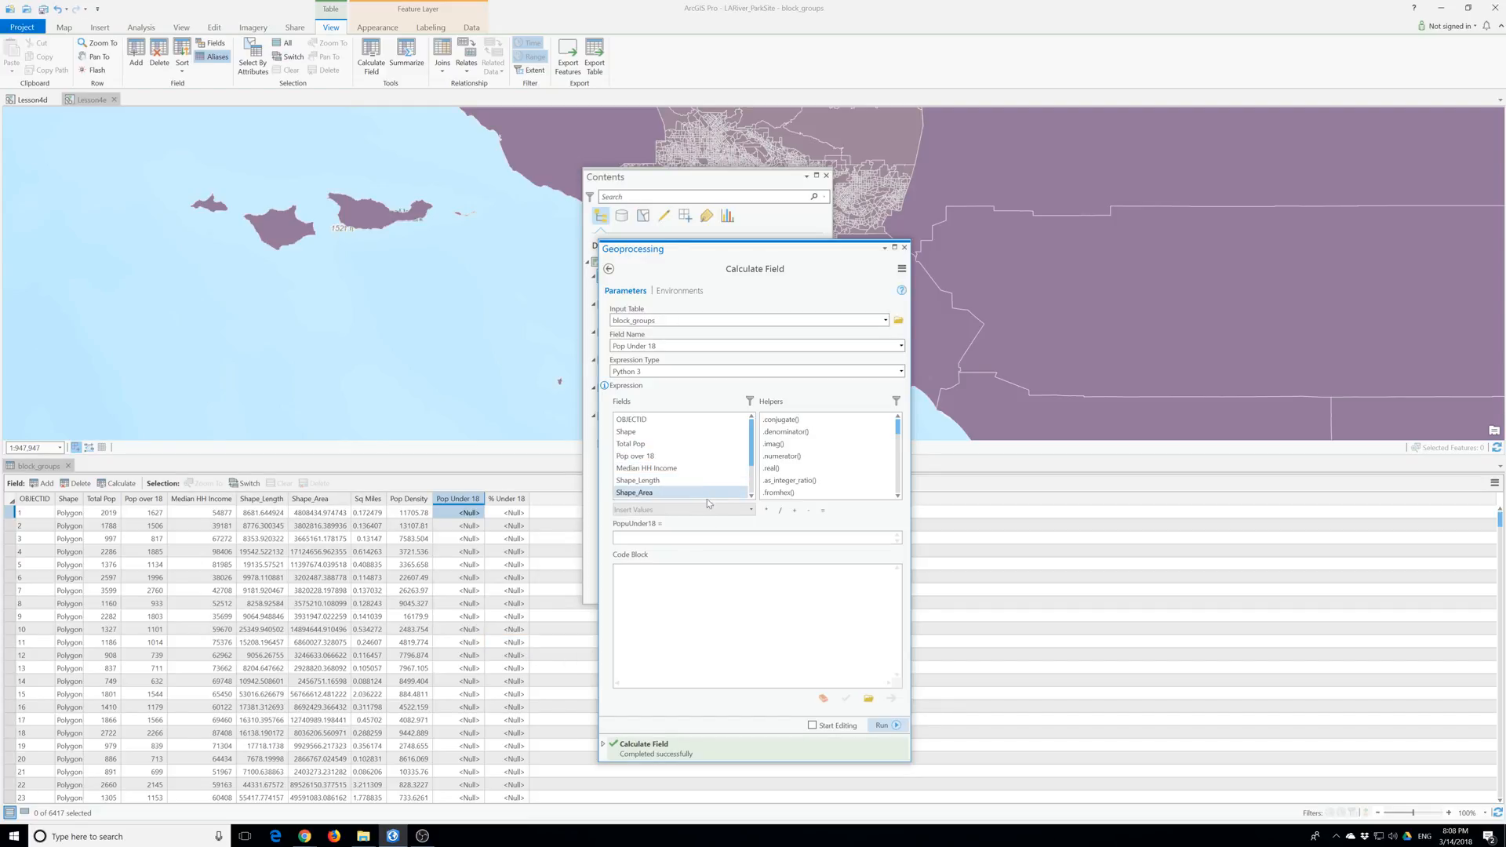
scroll(752, 497, down, 3)
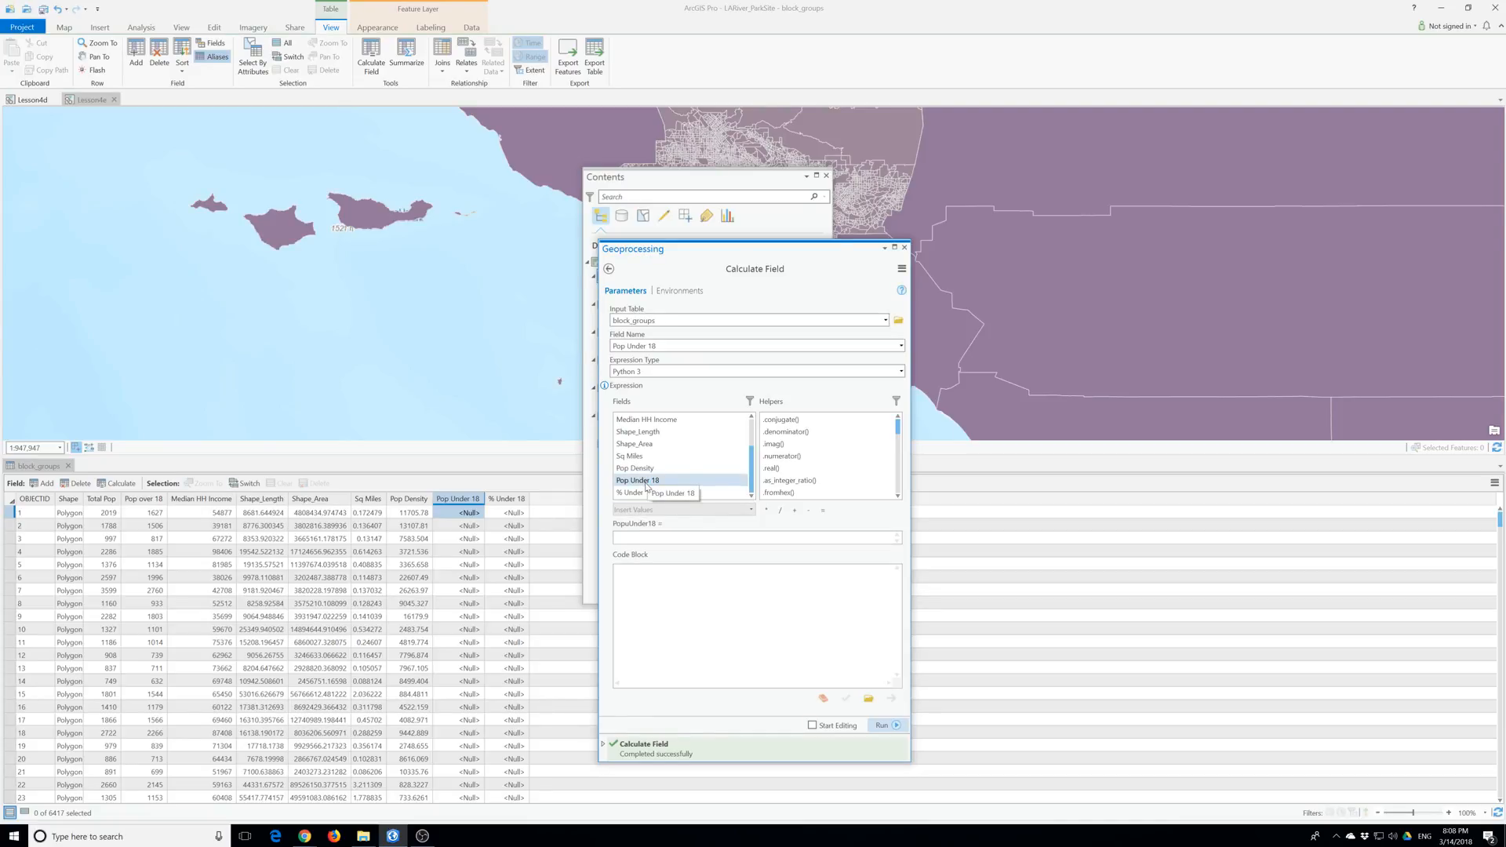
scroll(643, 475, up, 3)
double_click(635, 446)
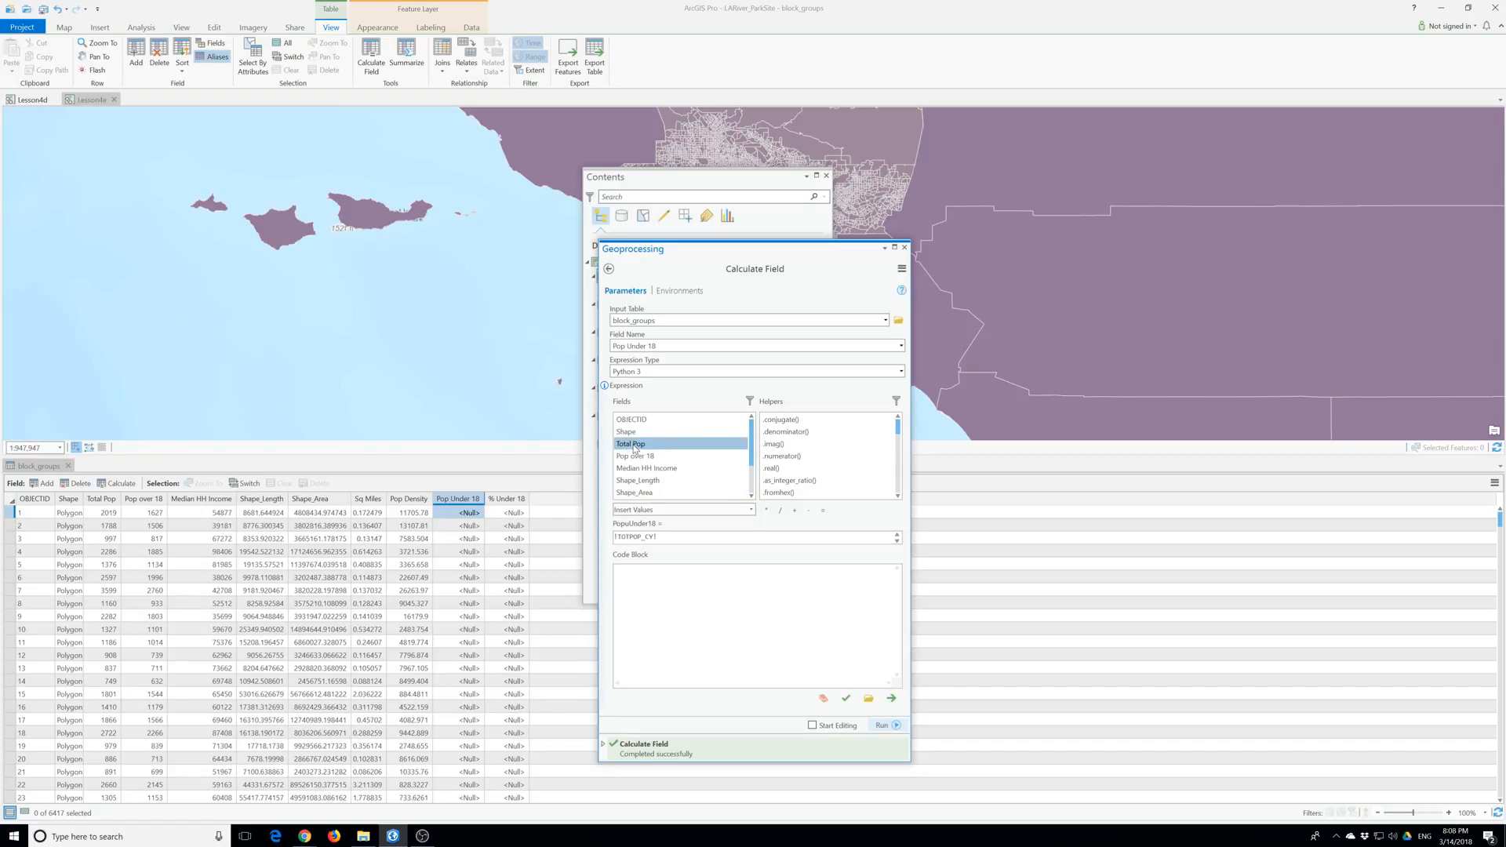
click(808, 516)
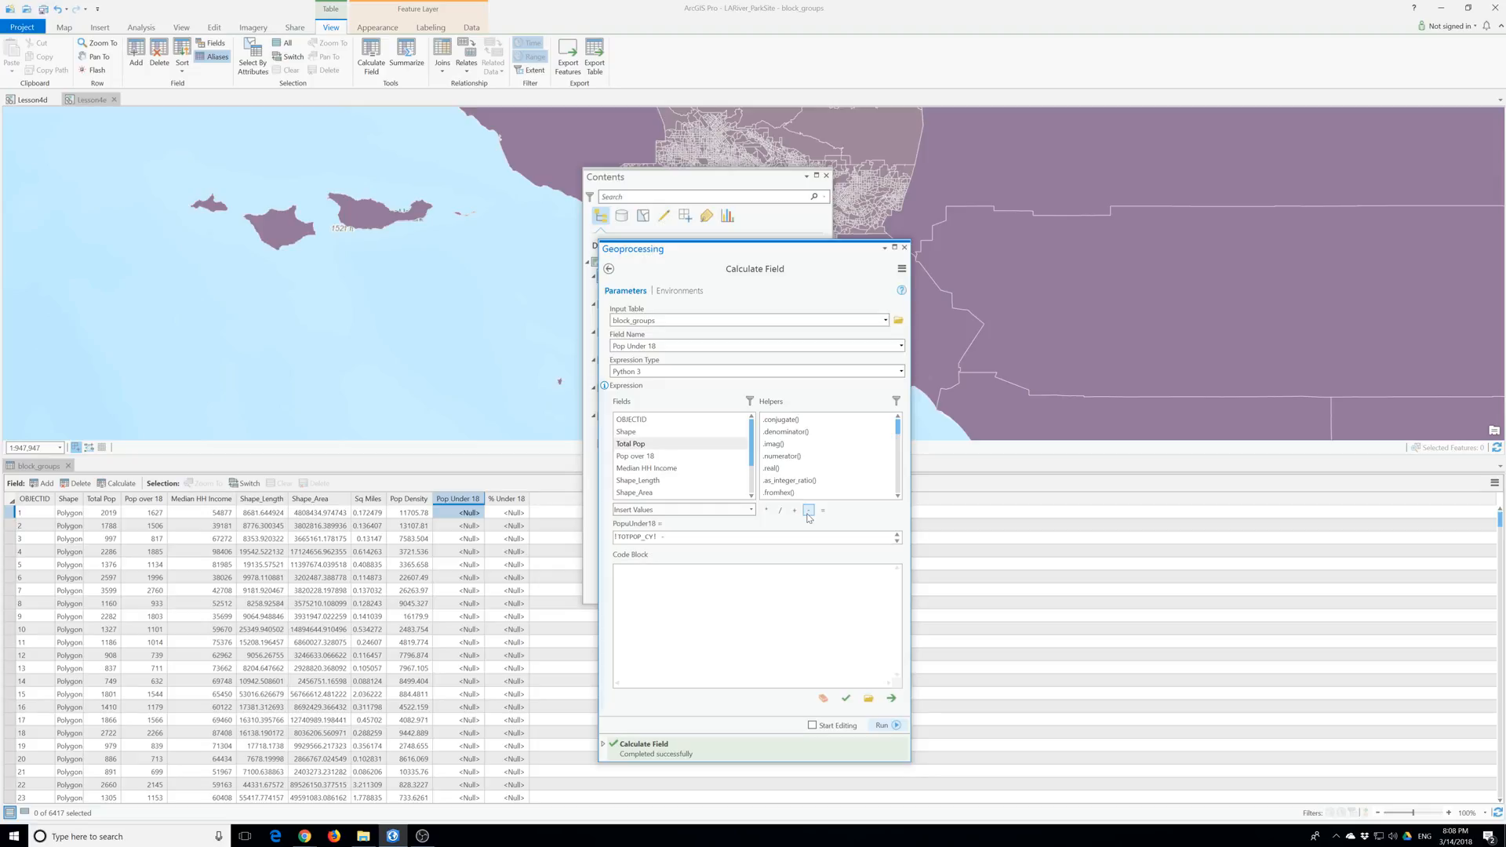
double_click(646, 460)
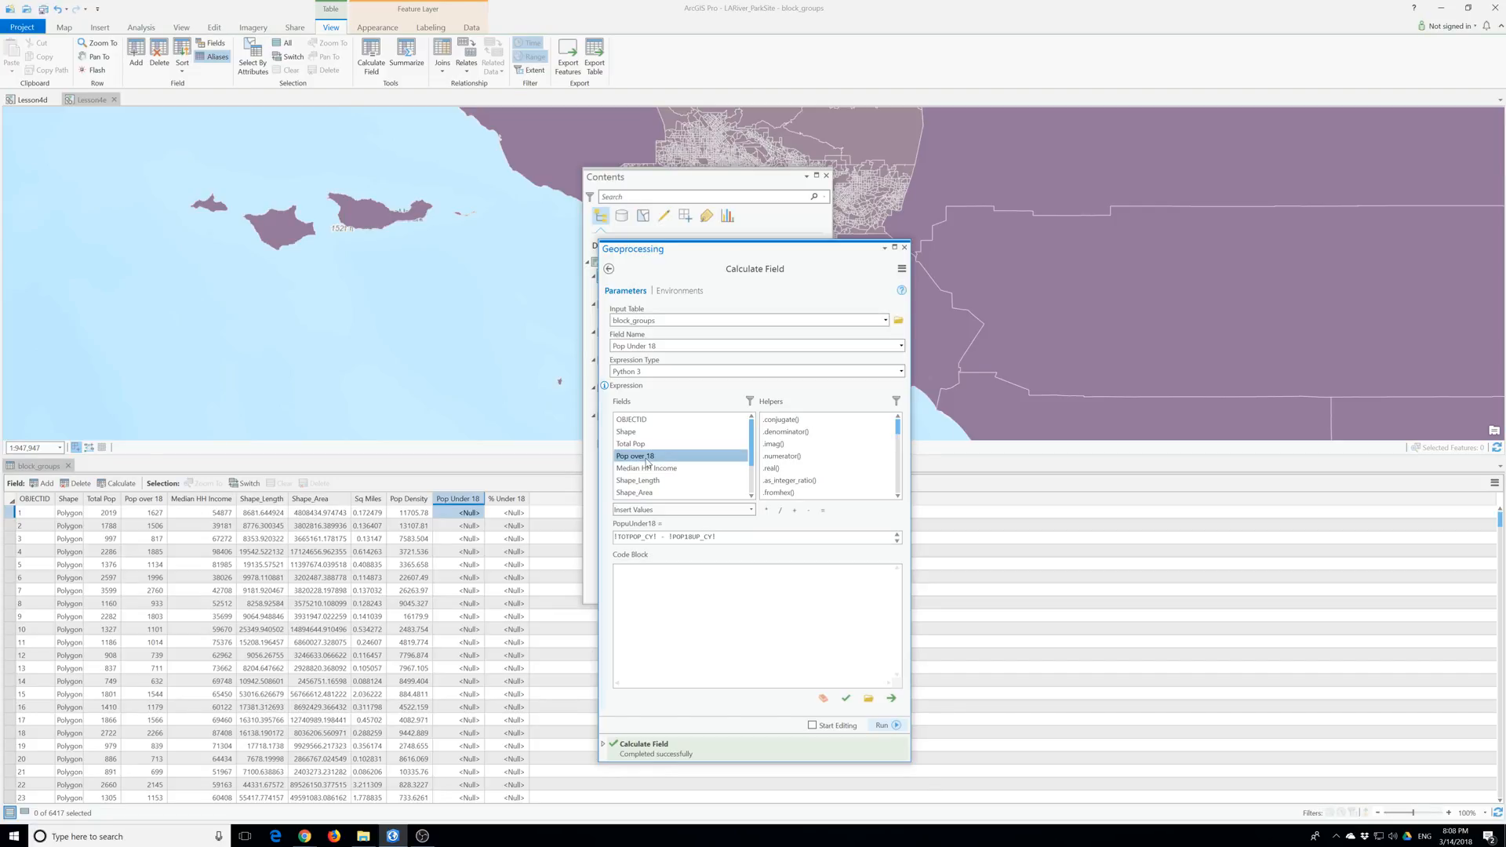
click(886, 728)
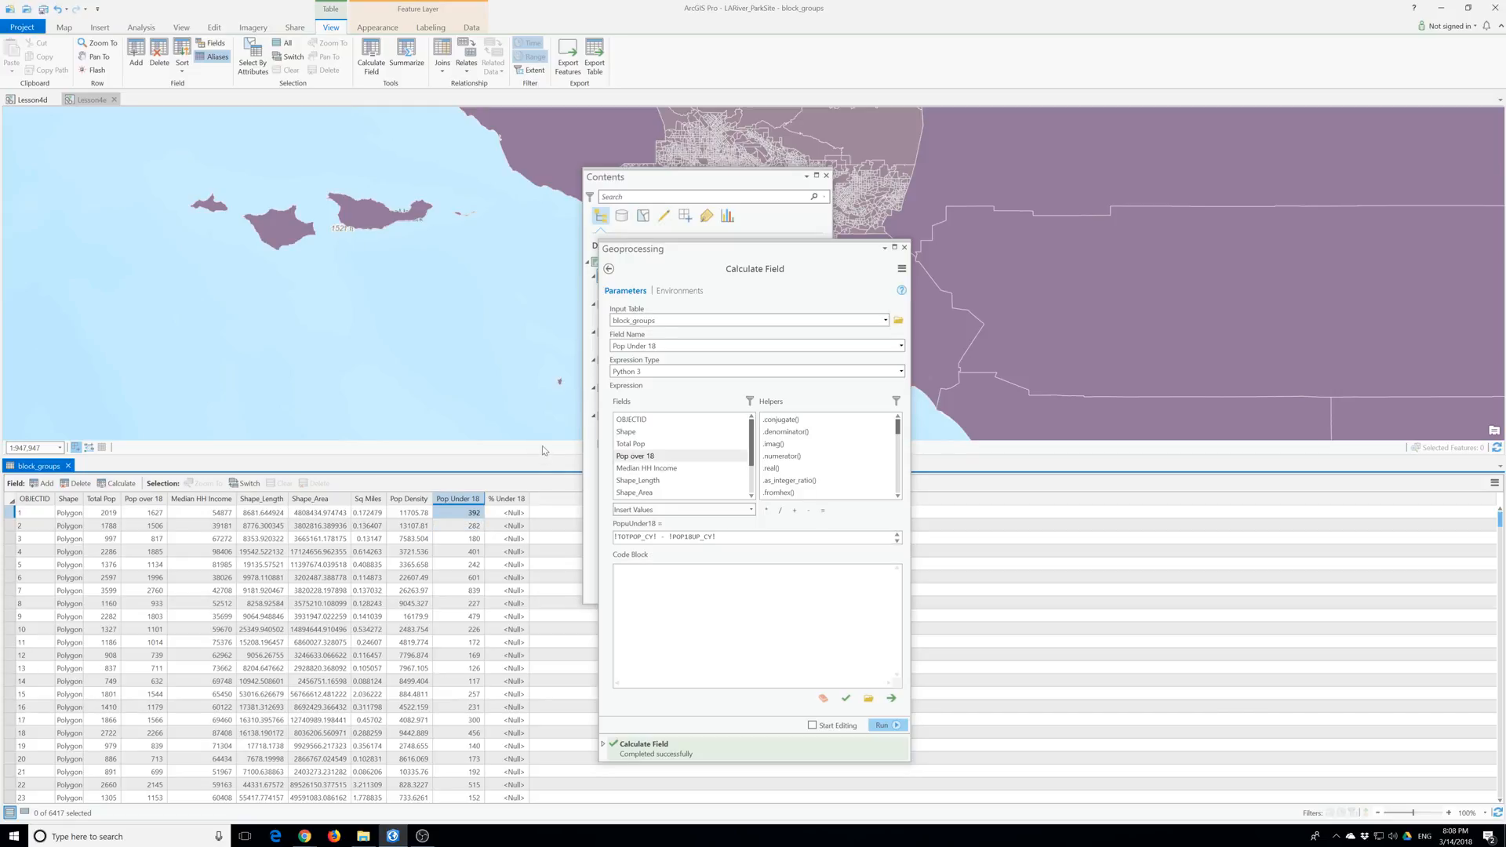
Step: Sort the block_groups table by Pop Under 18 in ascending order and review the records with the lowest values
double_click(472, 503)
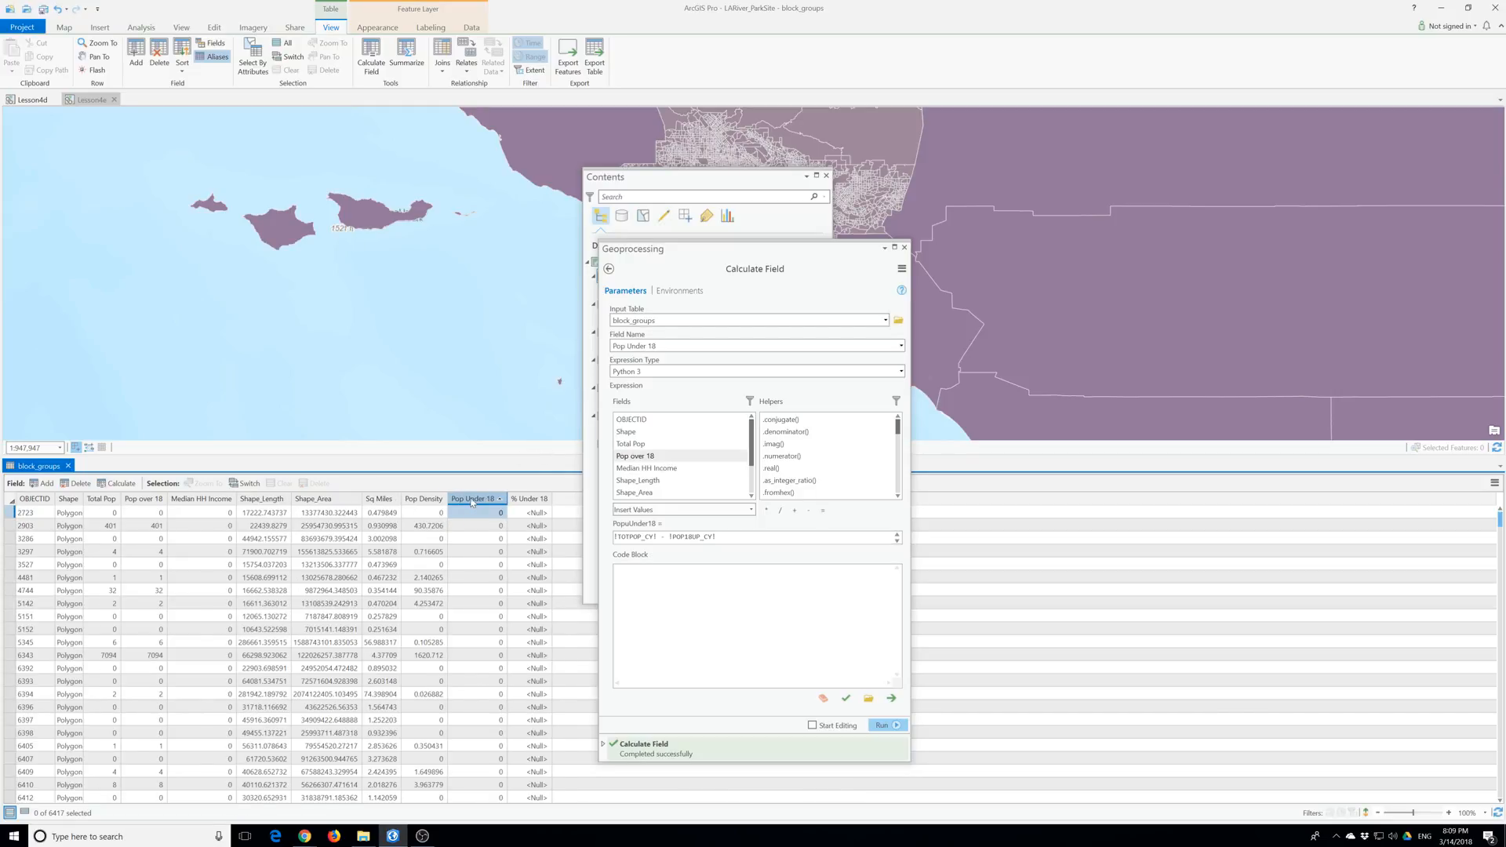
scroll(494, 564, down, 6)
scroll(494, 564, up, 6)
Step: Close the Calculate Field pane and bring up the map's selection tools
click(903, 248)
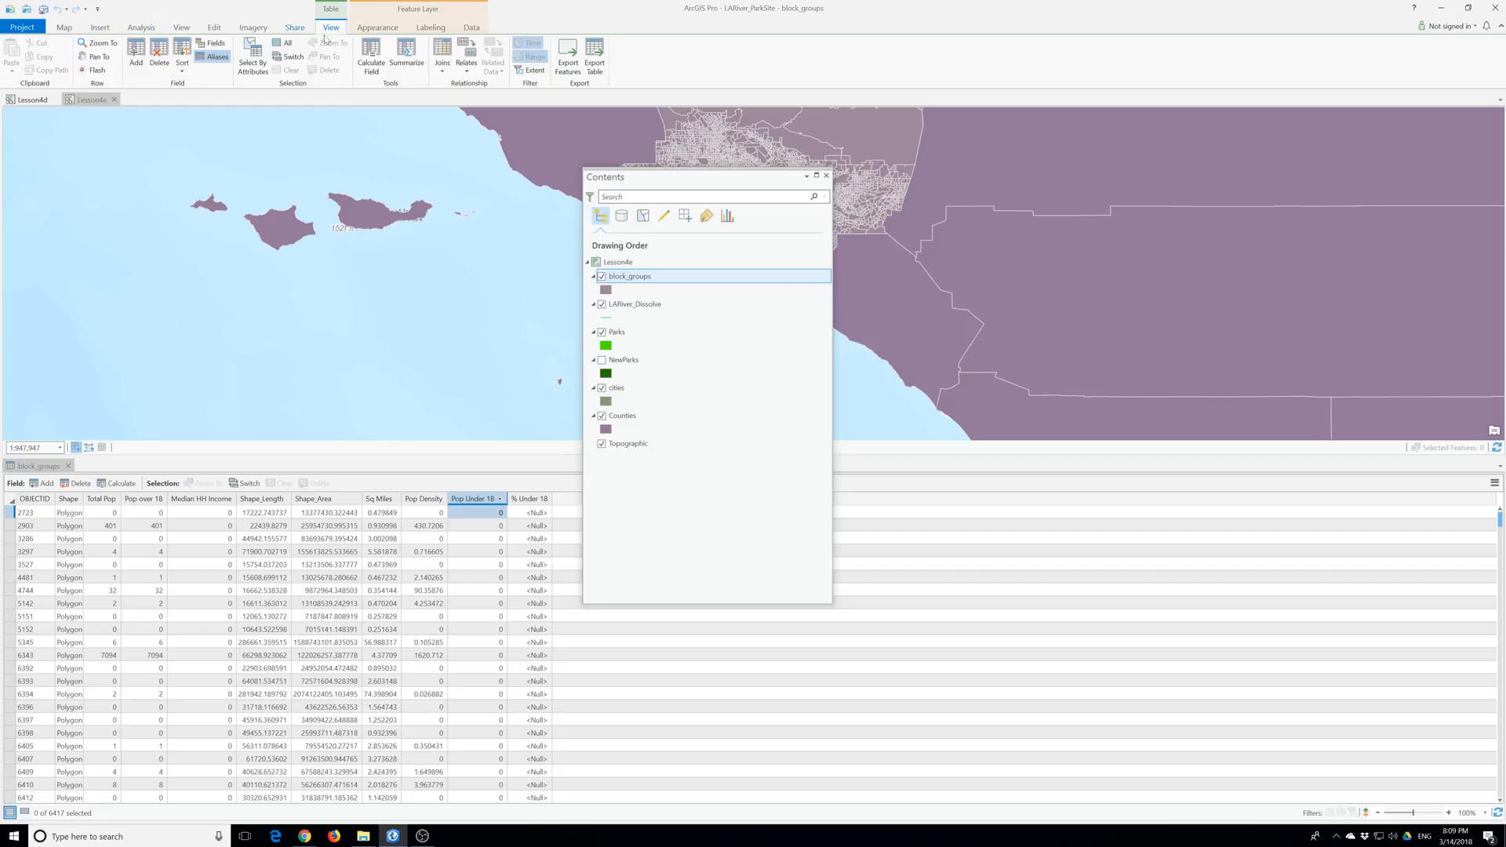
click(471, 27)
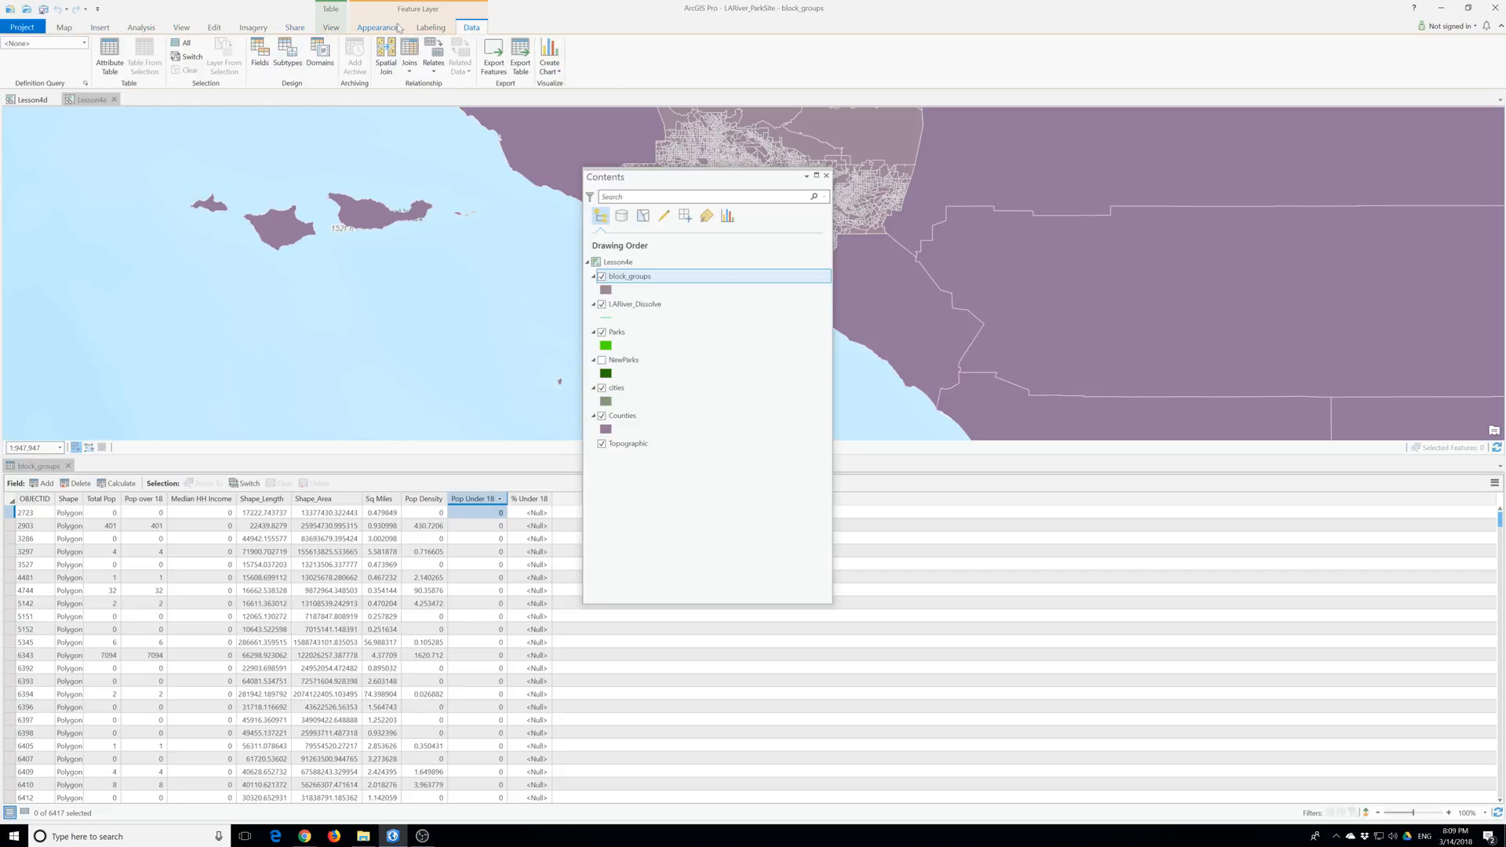
click(64, 29)
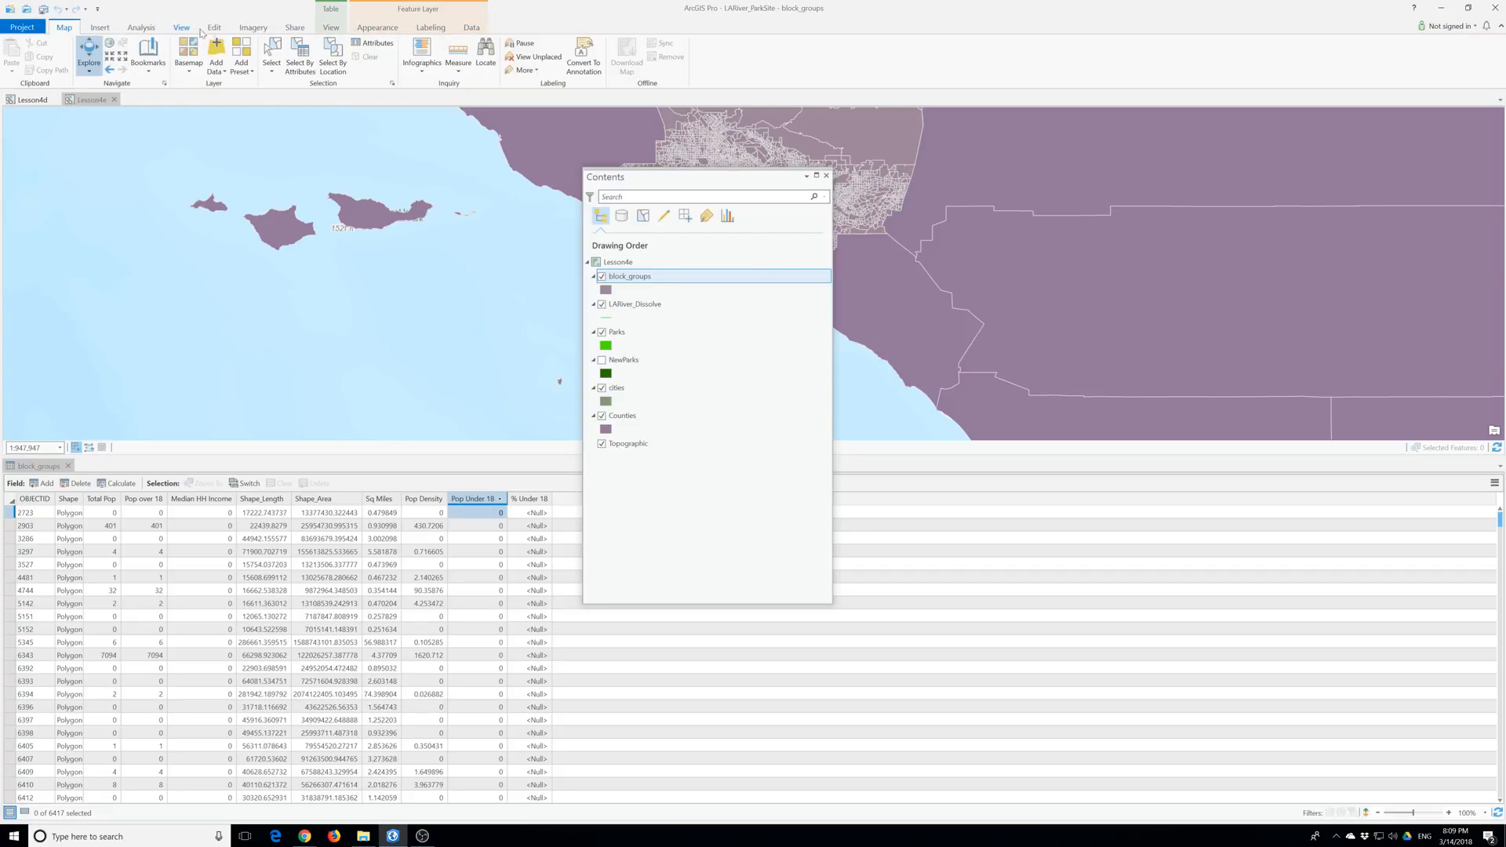
Step: Select the block_groups records by attribute as a new selection where Total Pop is Greater Than 0
click(215, 29)
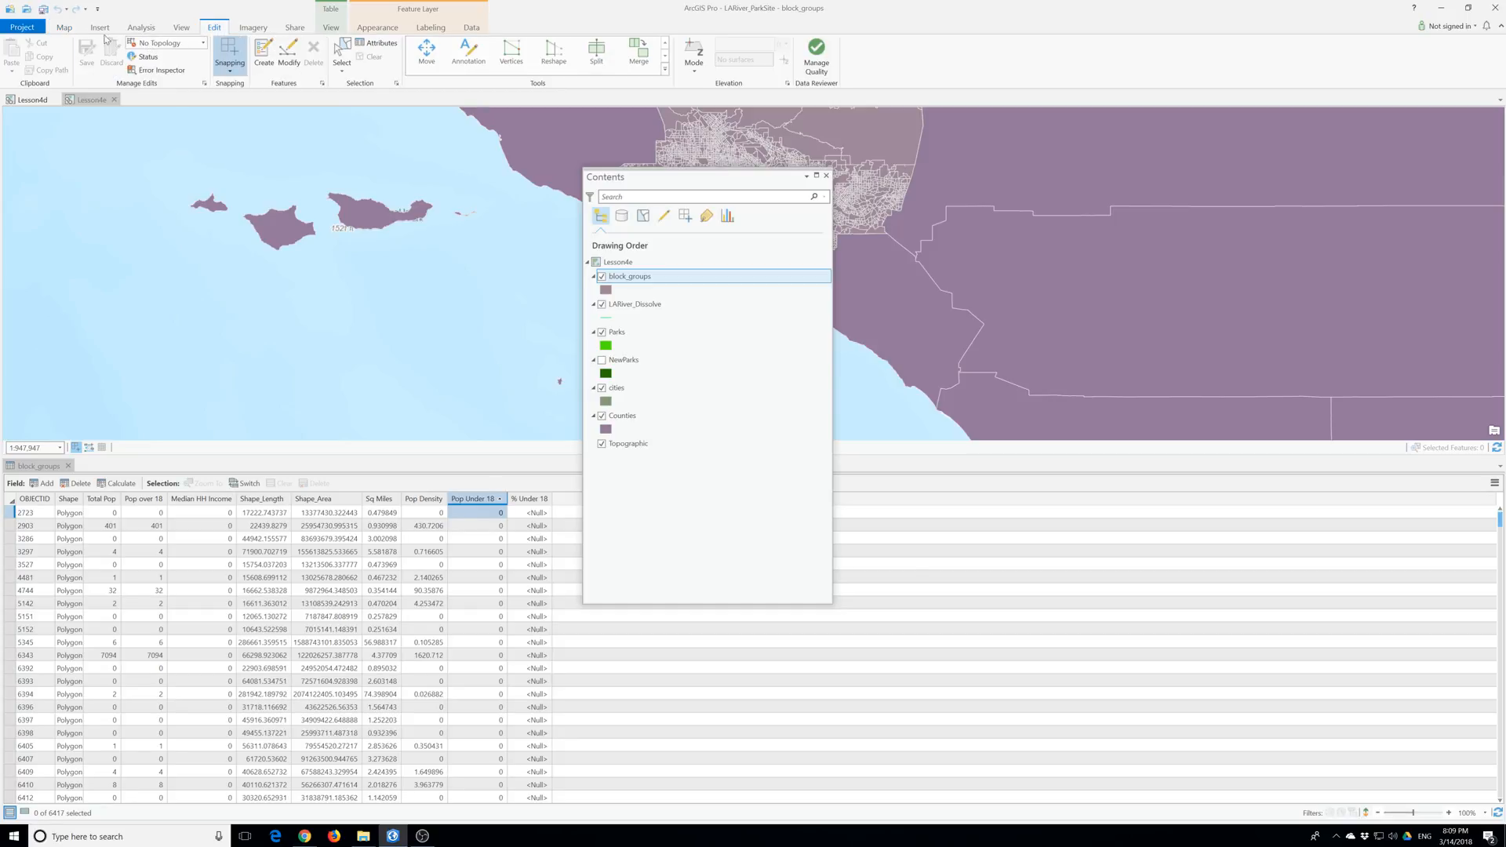
click(65, 30)
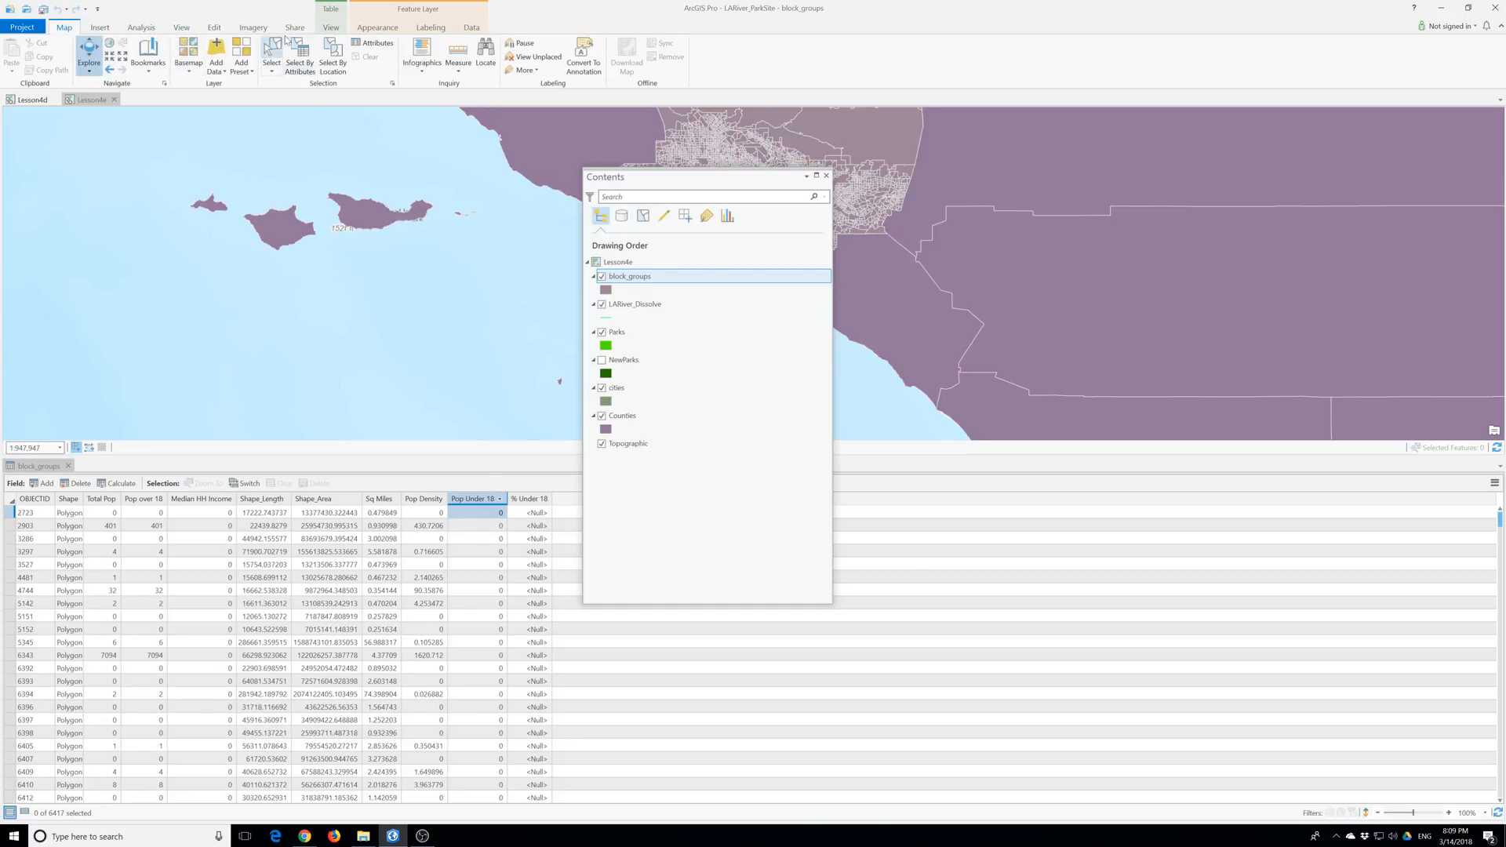
click(299, 56)
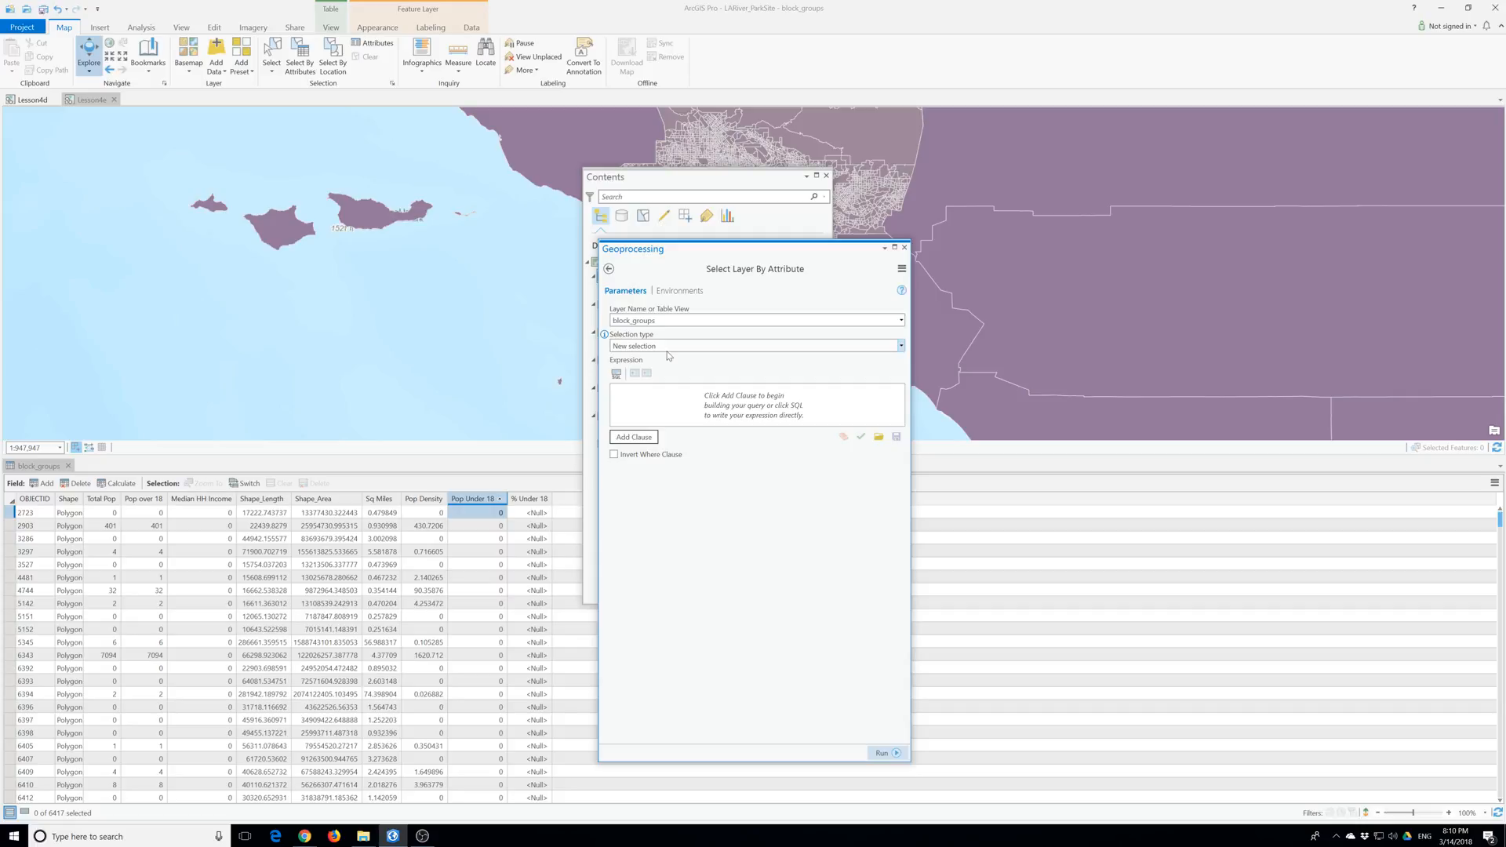
click(632, 438)
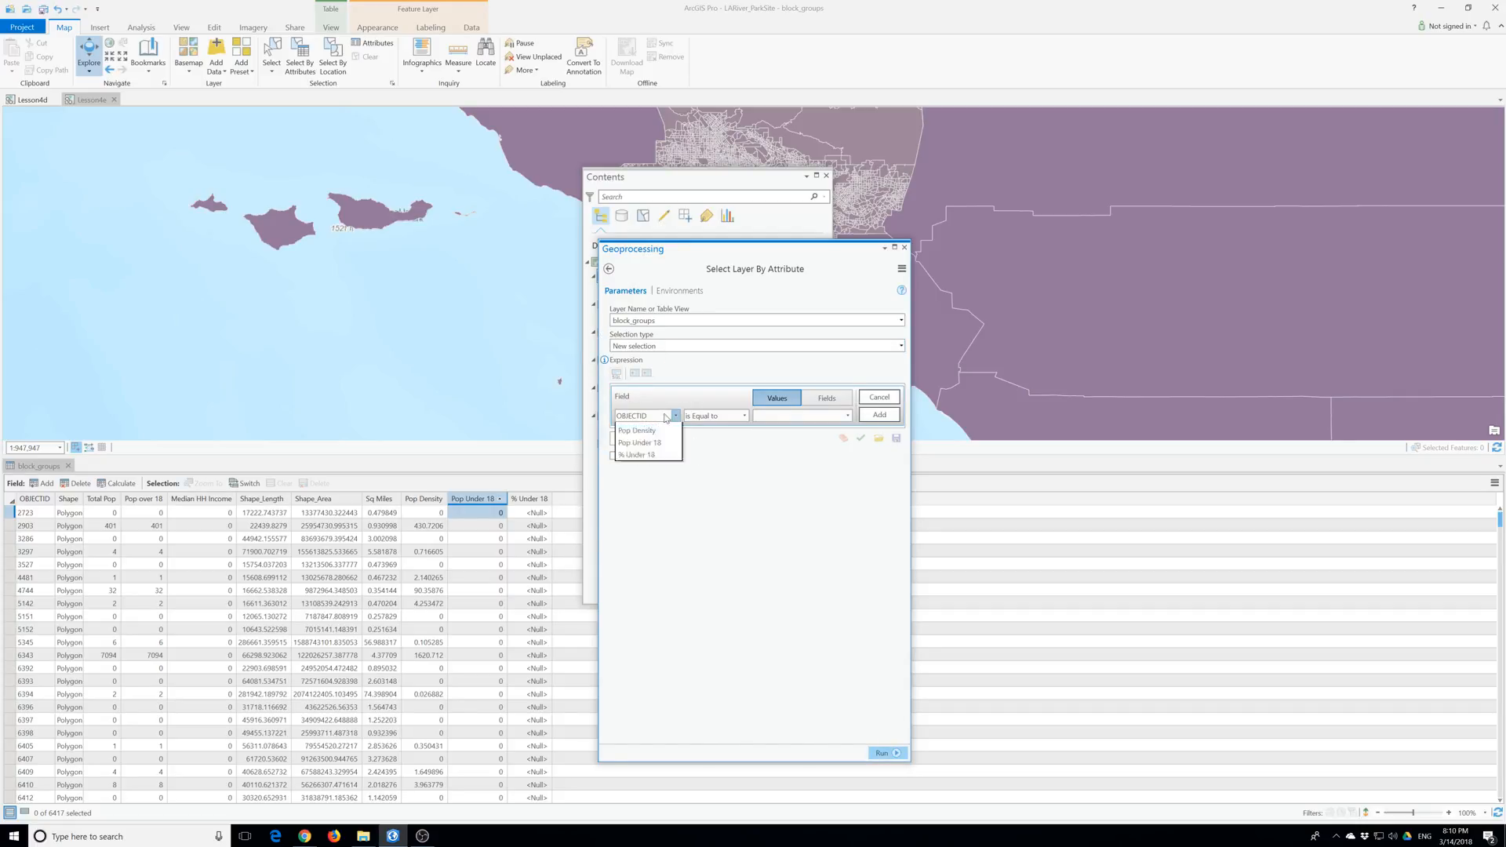
click(673, 416)
click(648, 442)
click(745, 416)
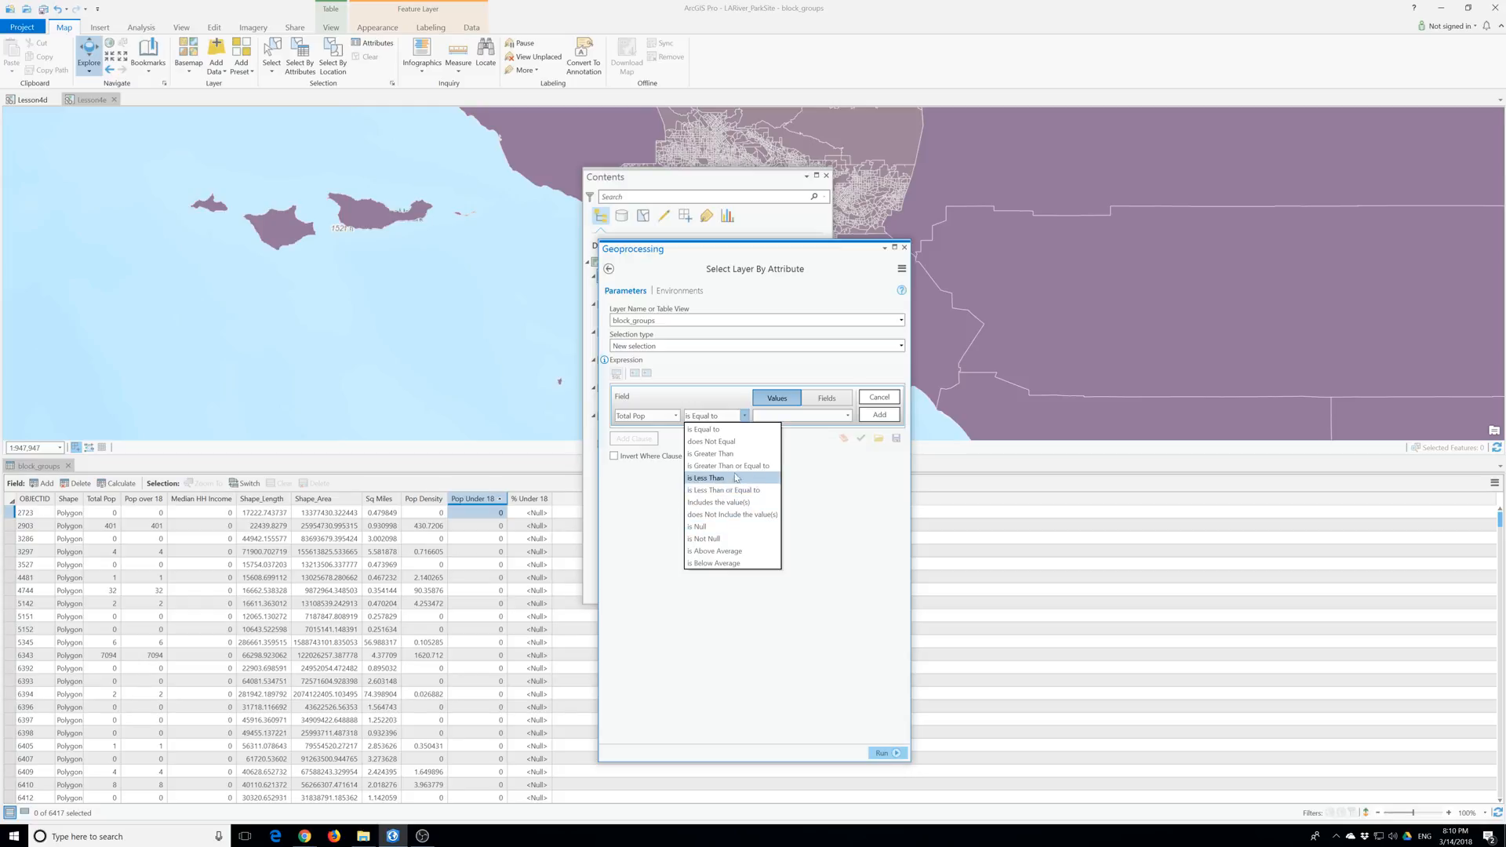
click(711, 454)
click(847, 416)
click(775, 433)
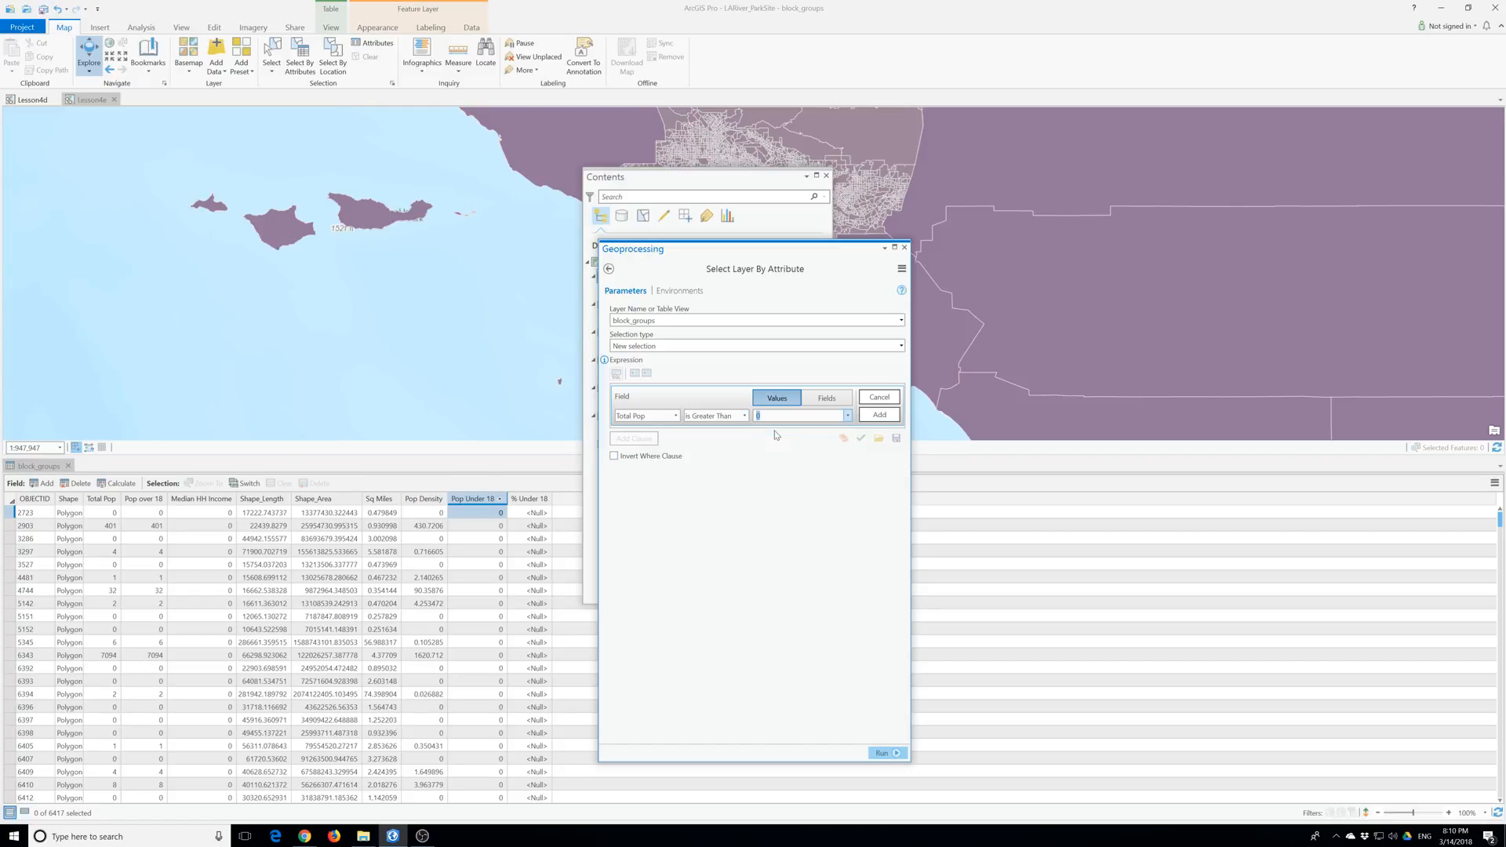
click(879, 414)
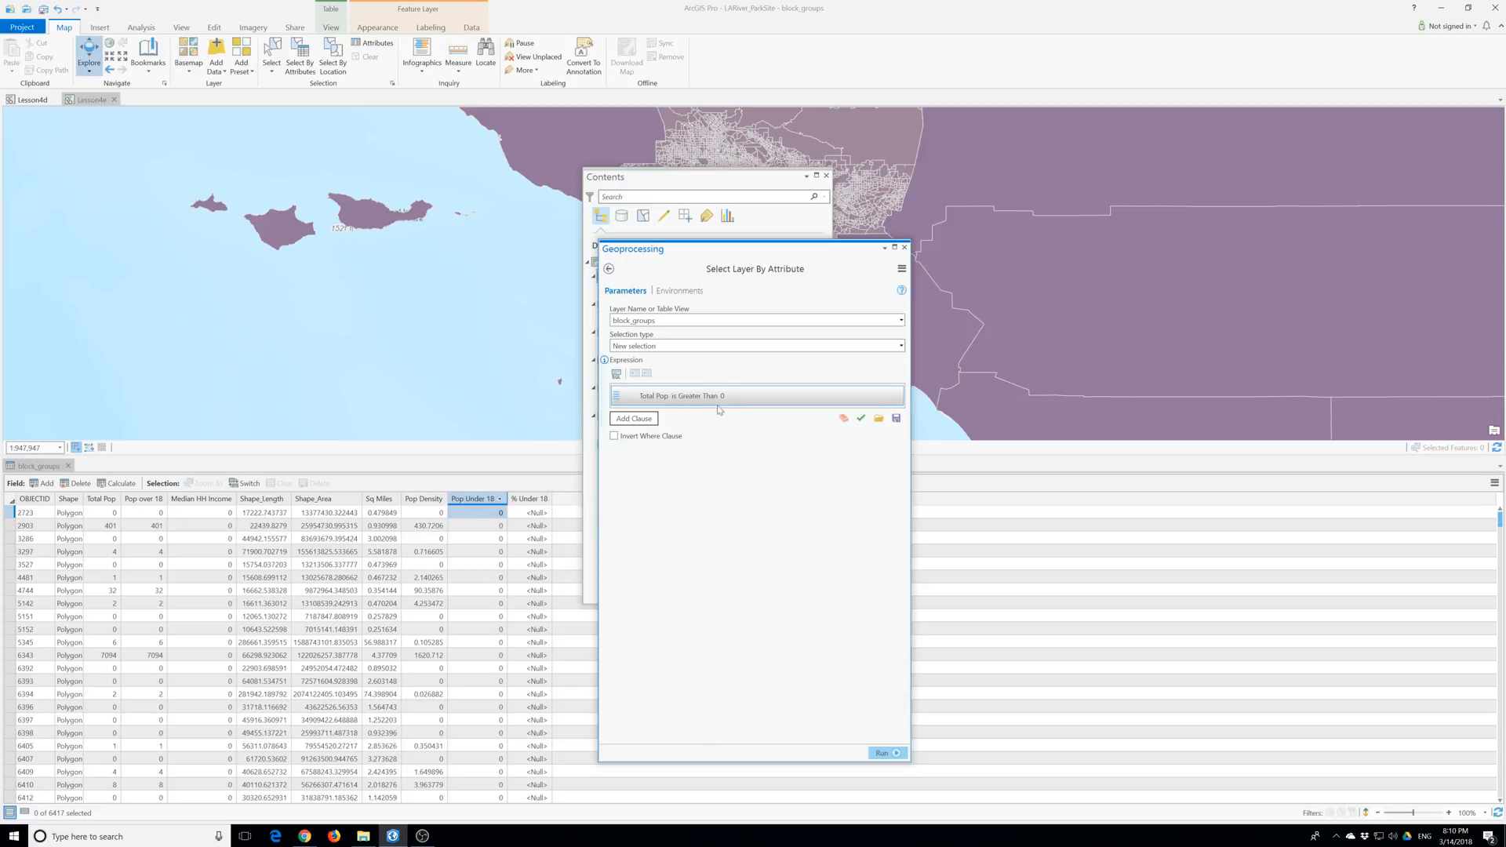
click(884, 753)
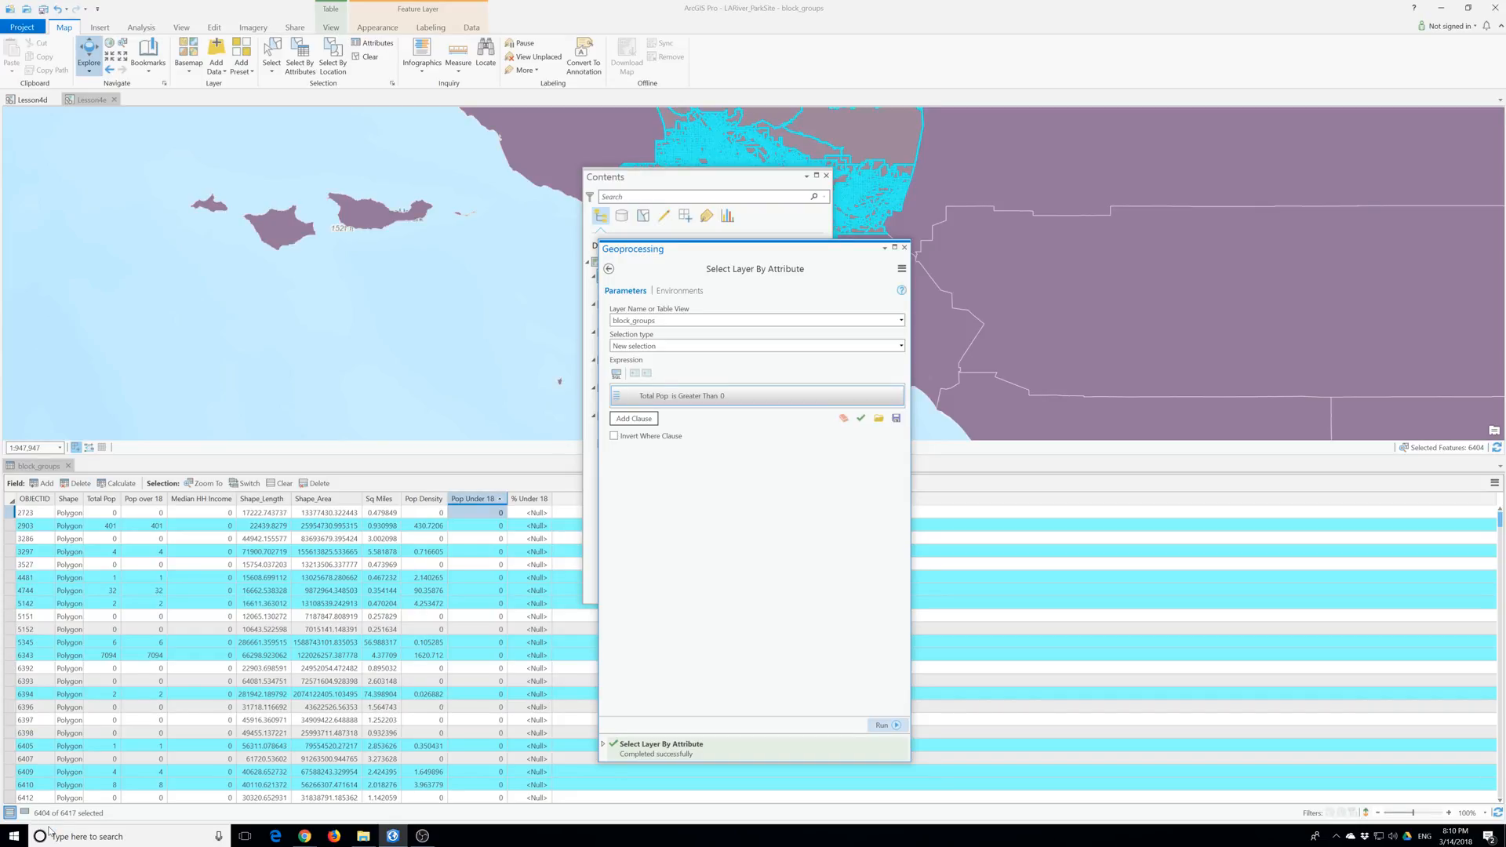
click(905, 247)
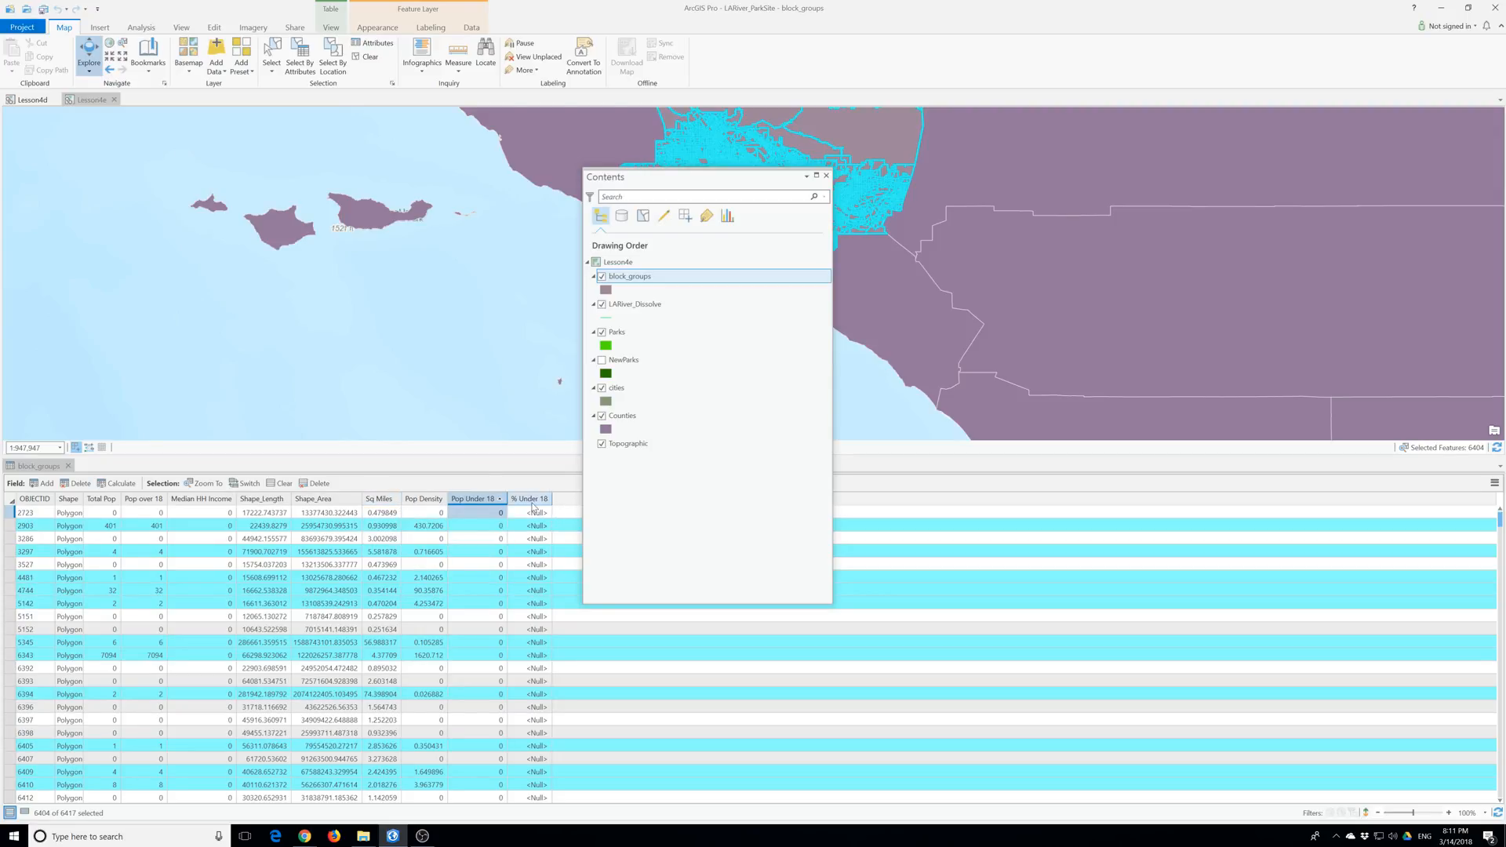
Step: Start a field calculation for % Under 18 on the selected records with the expression !PopUnder18! / !TOTPOP_CY!
click(531, 503)
right_click(531, 503)
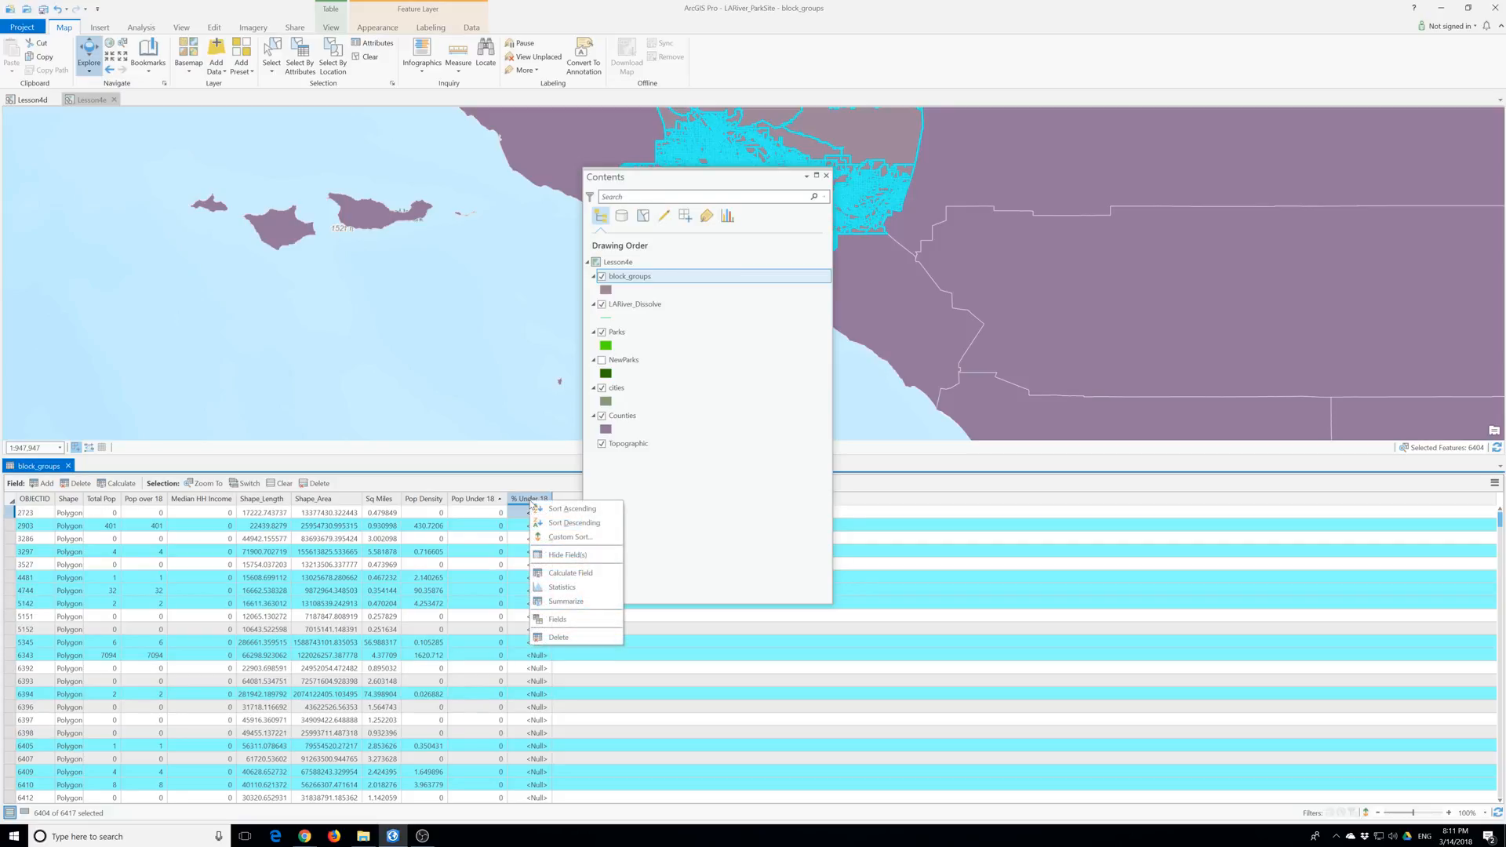
click(568, 579)
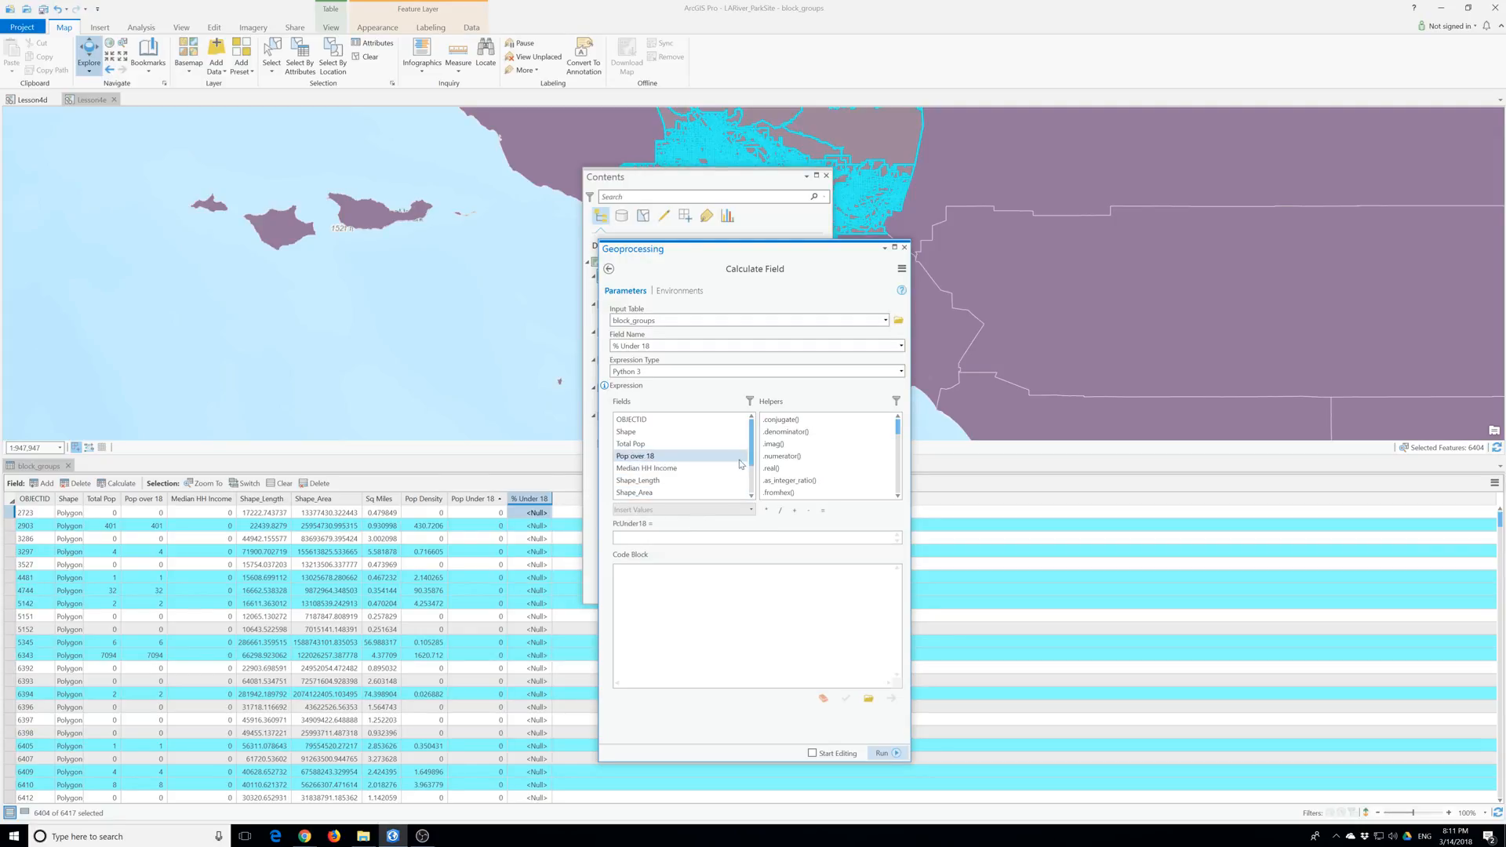
scroll(659, 491, down, 1)
double_click(637, 480)
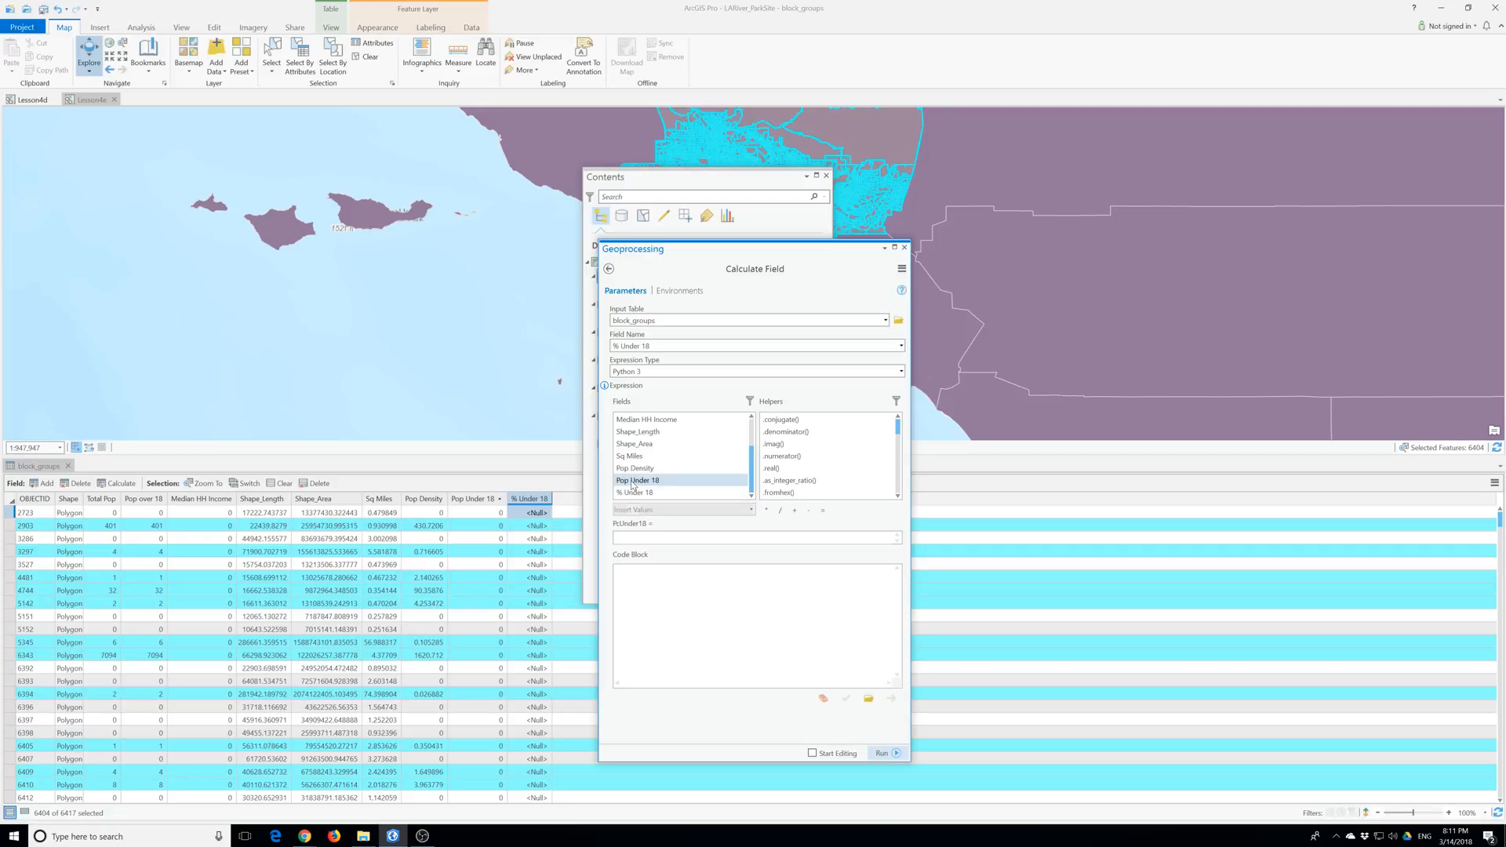
click(782, 514)
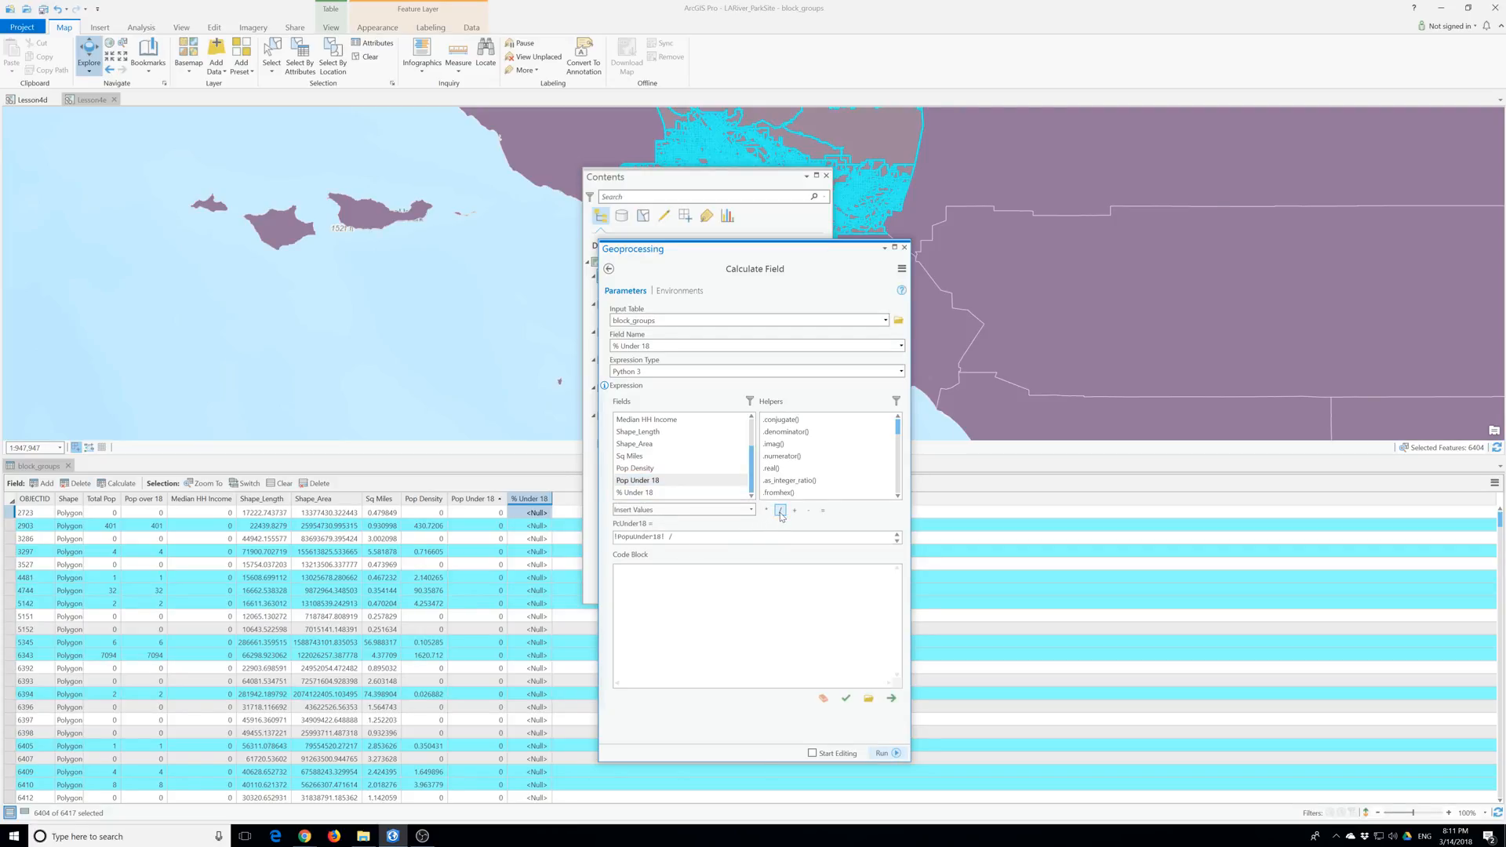
scroll(645, 463, up, 1)
double_click(631, 444)
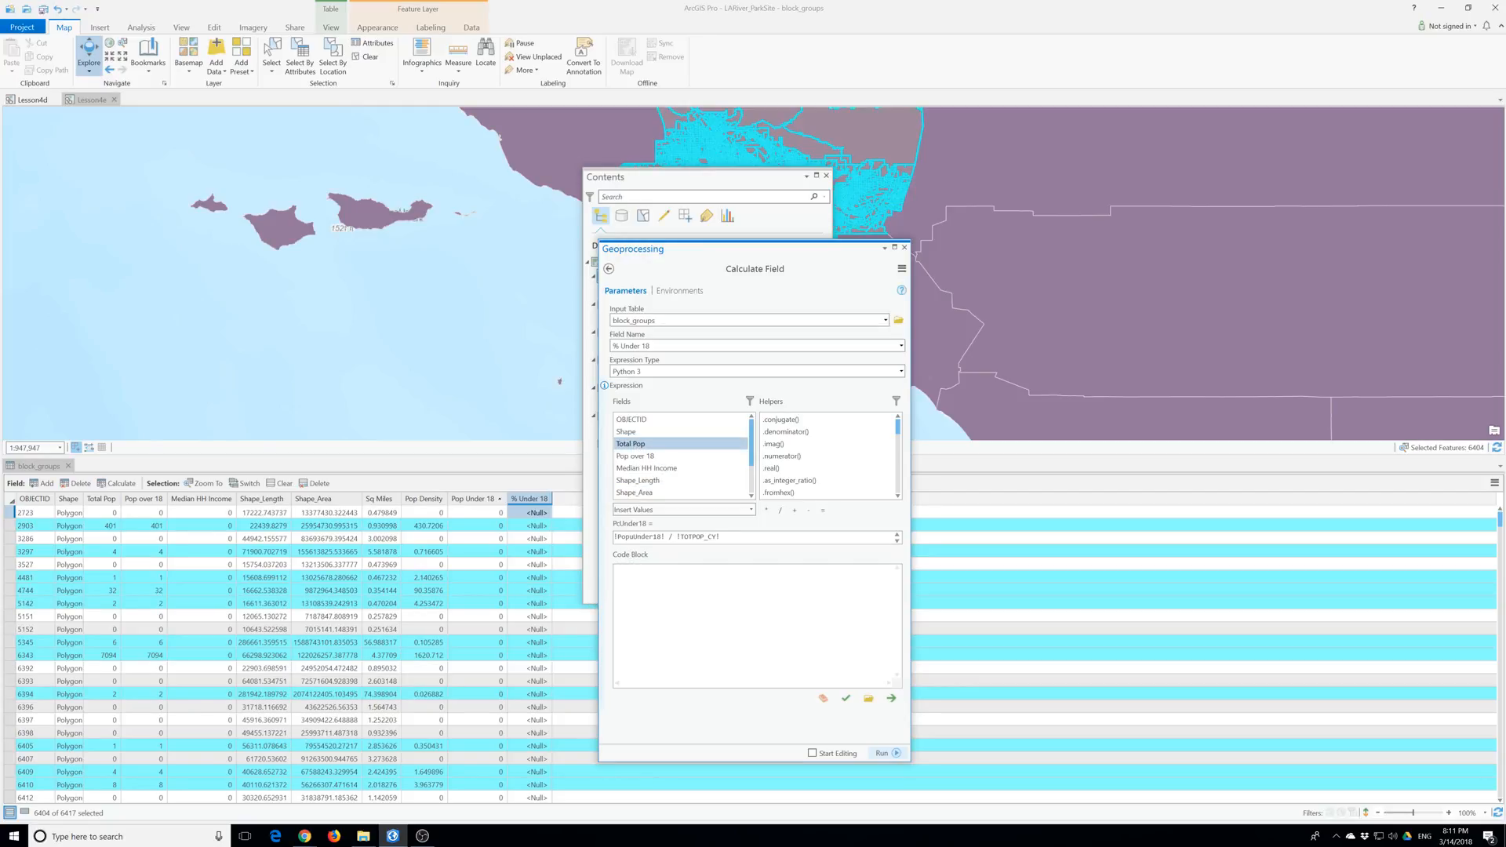
Step: Parenthesize the division, multiply it by 100, and run the % Under 18 calculation on the selected block groups
click(615, 537)
text(()
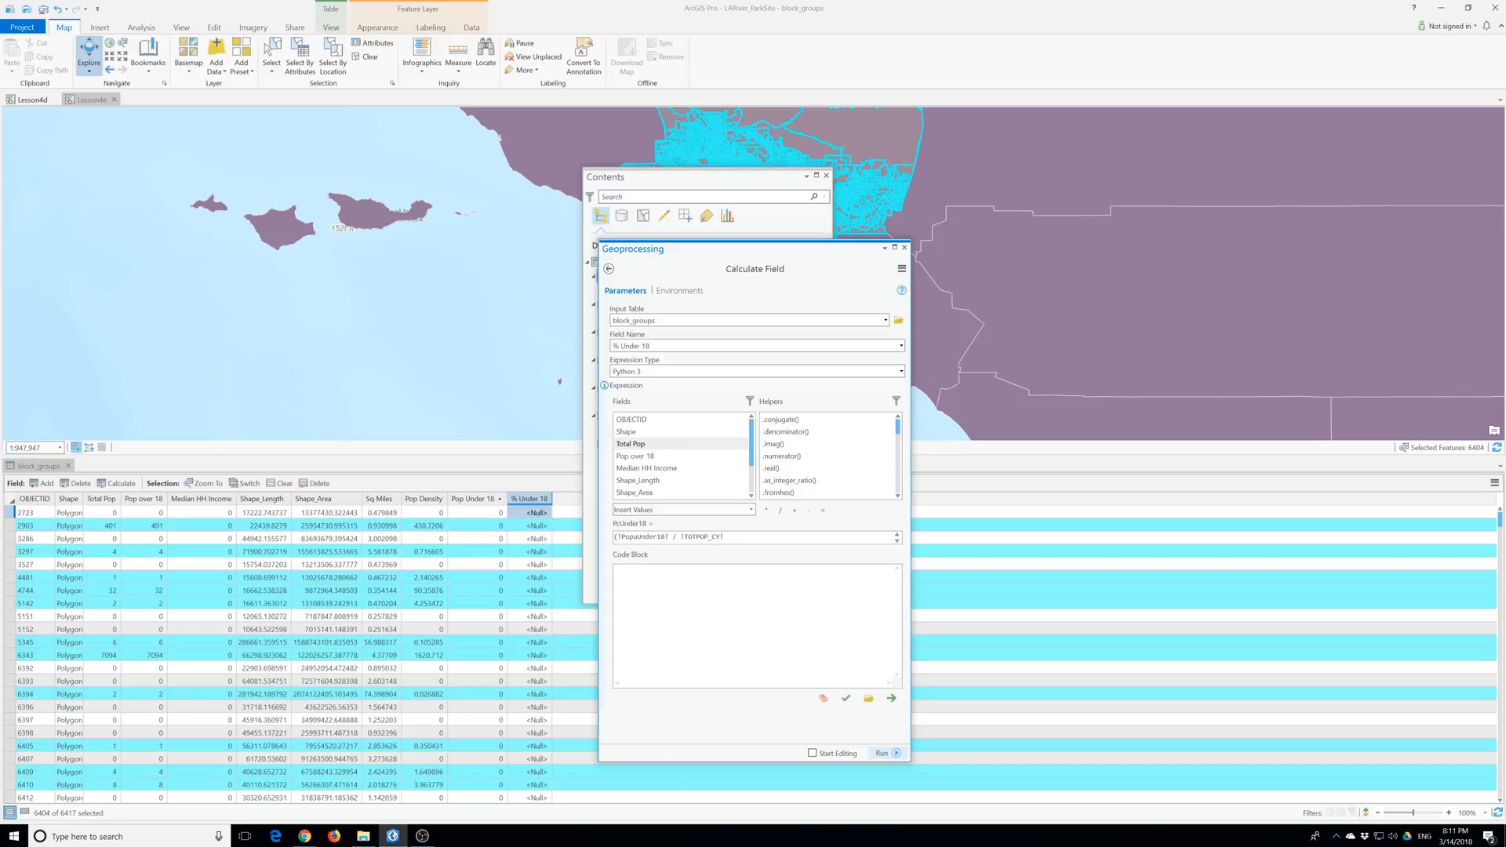
click(766, 509)
text(100)
click(880, 753)
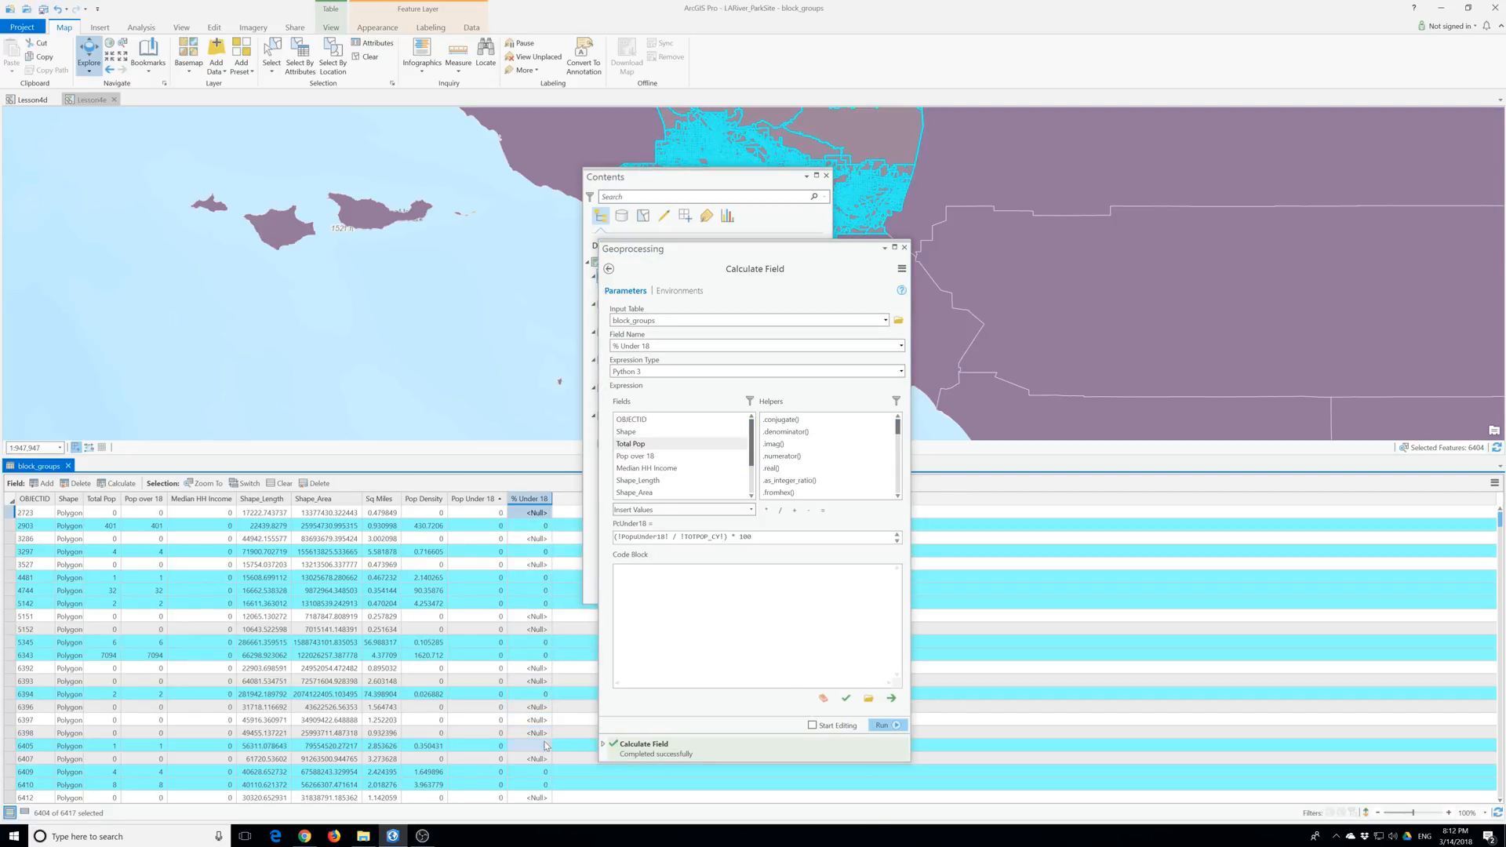
scroll(528, 726, down, 8)
scroll(528, 726, up, 8)
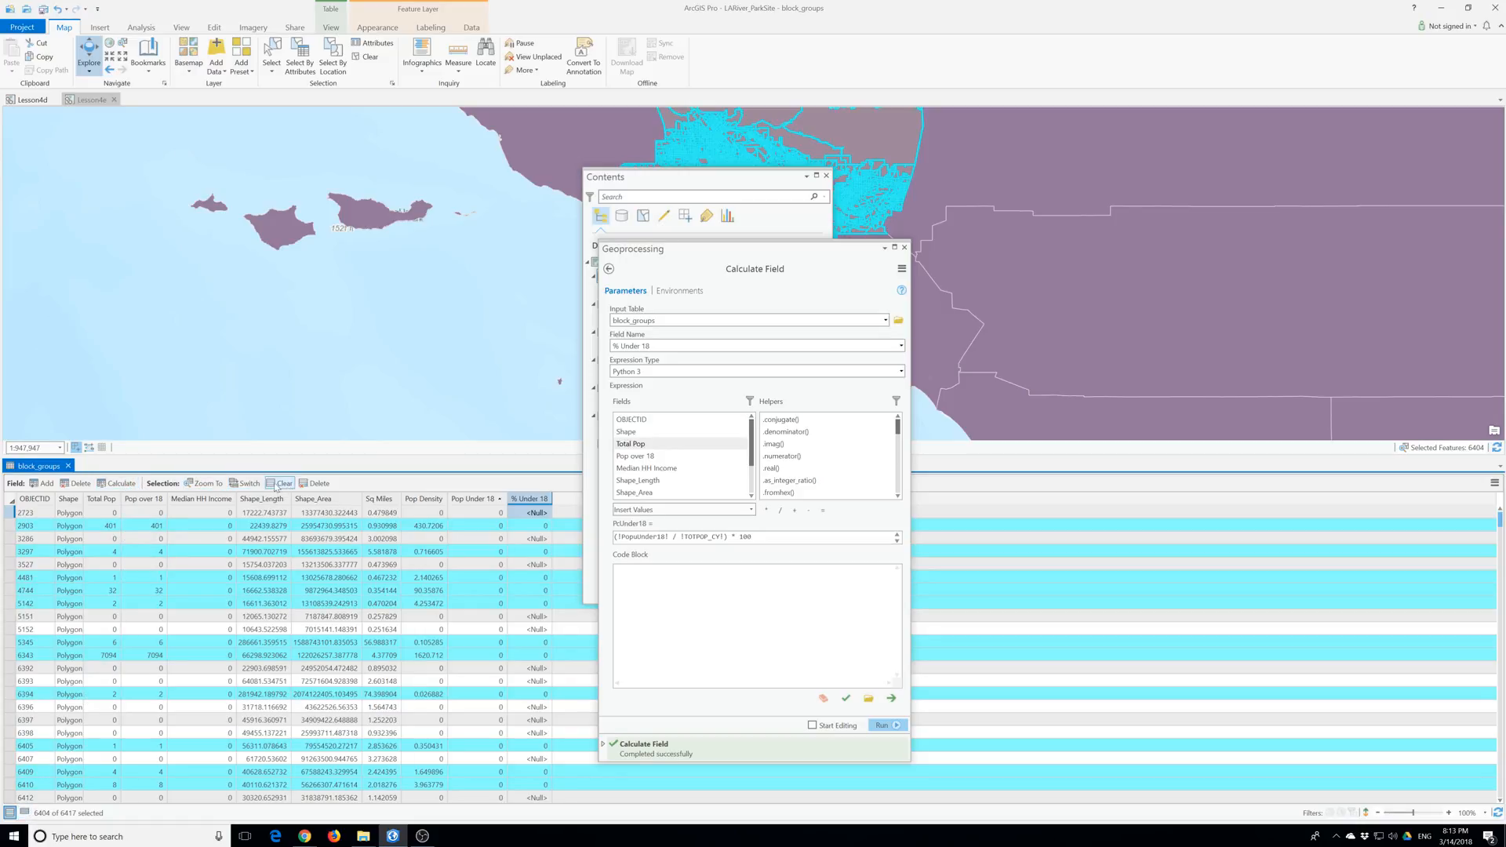
Step: Switch the selection to the remaining block_groups records and calculate their % Under 18 as 0
click(249, 484)
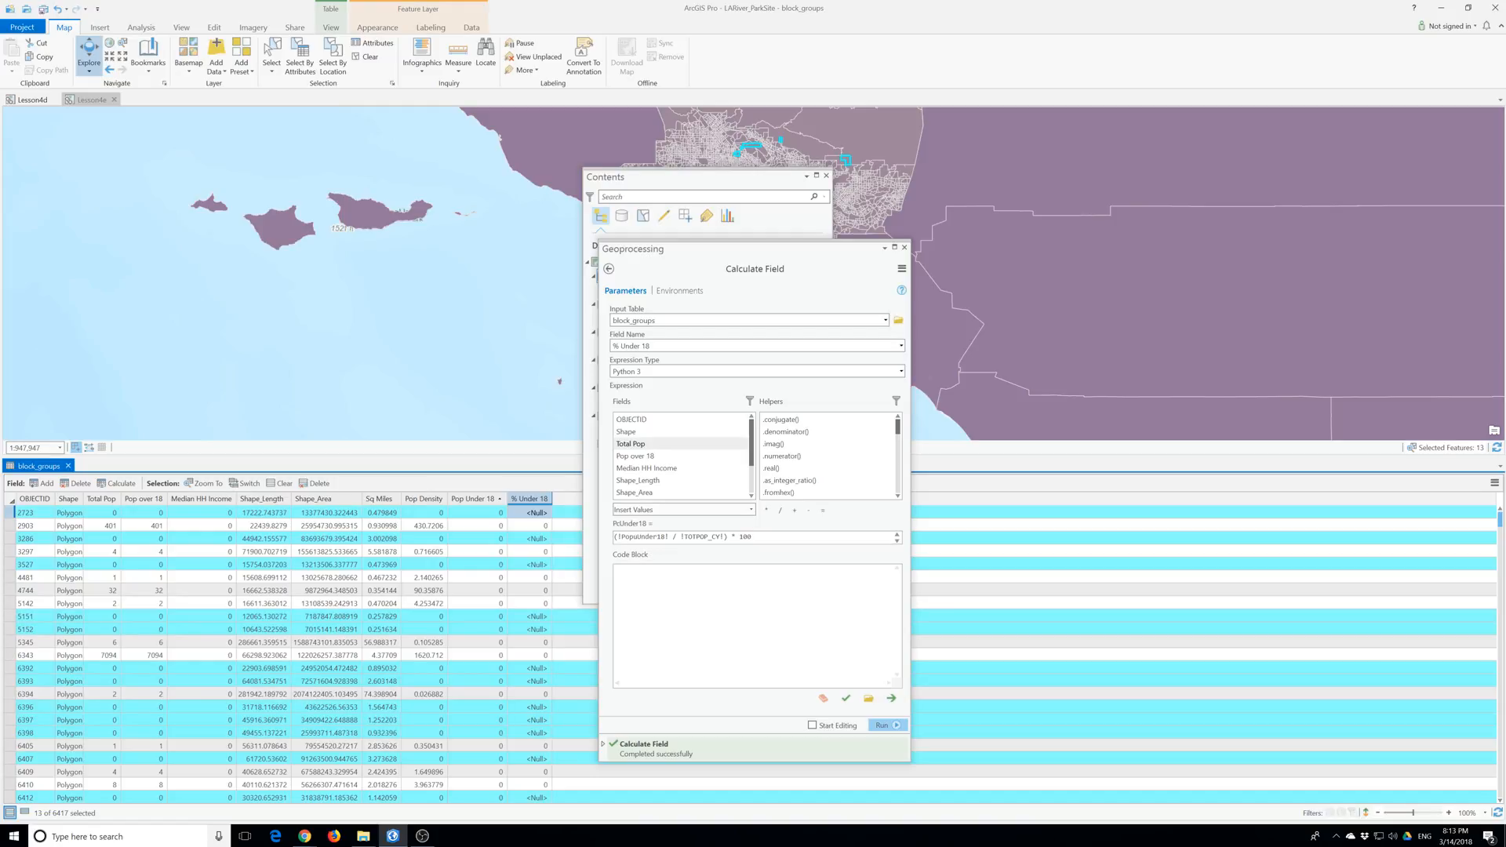
click(903, 247)
right_click(532, 498)
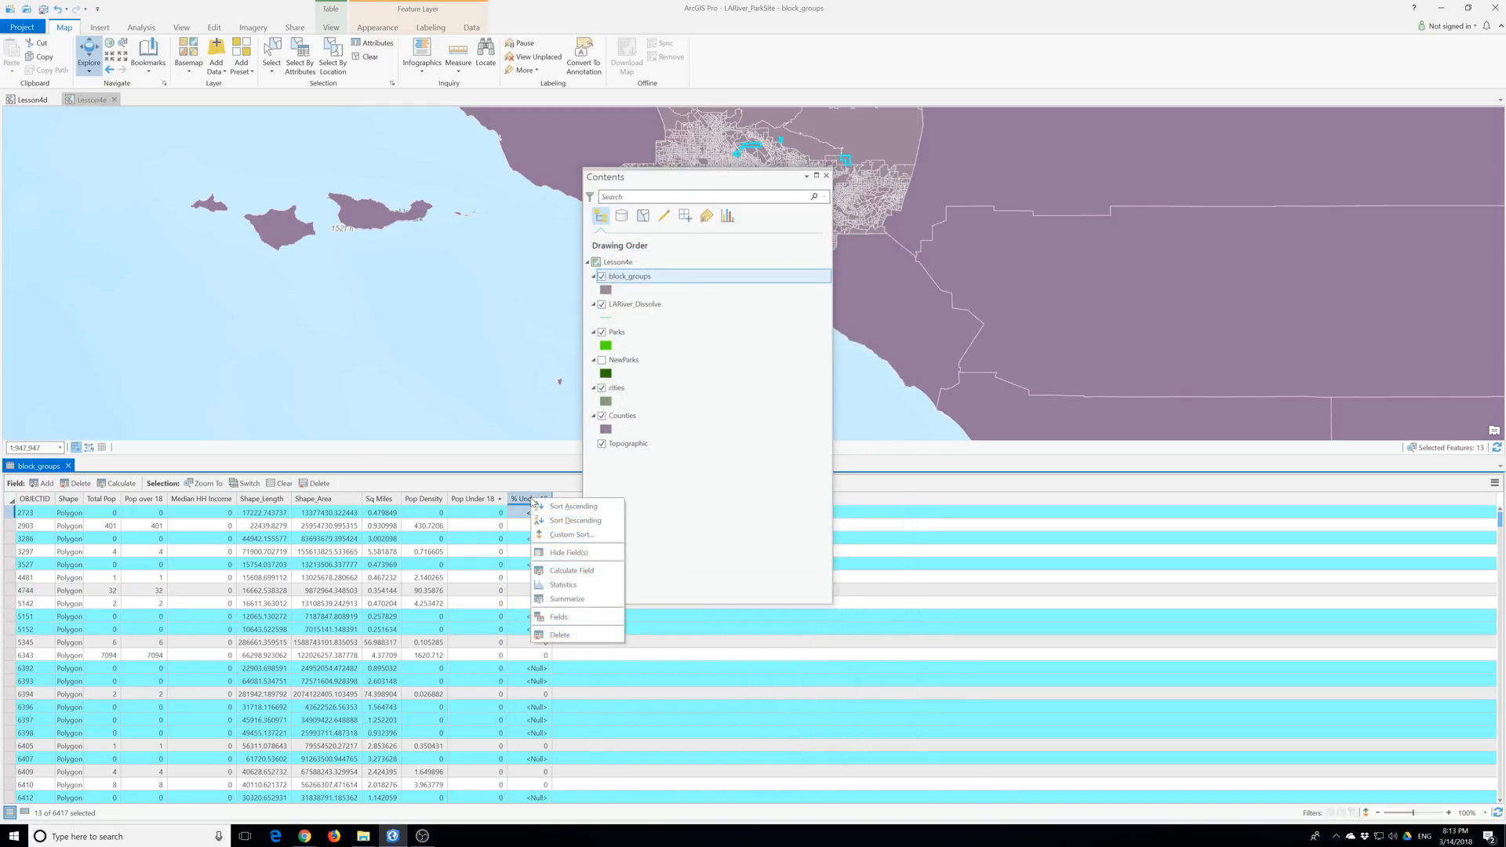
click(568, 575)
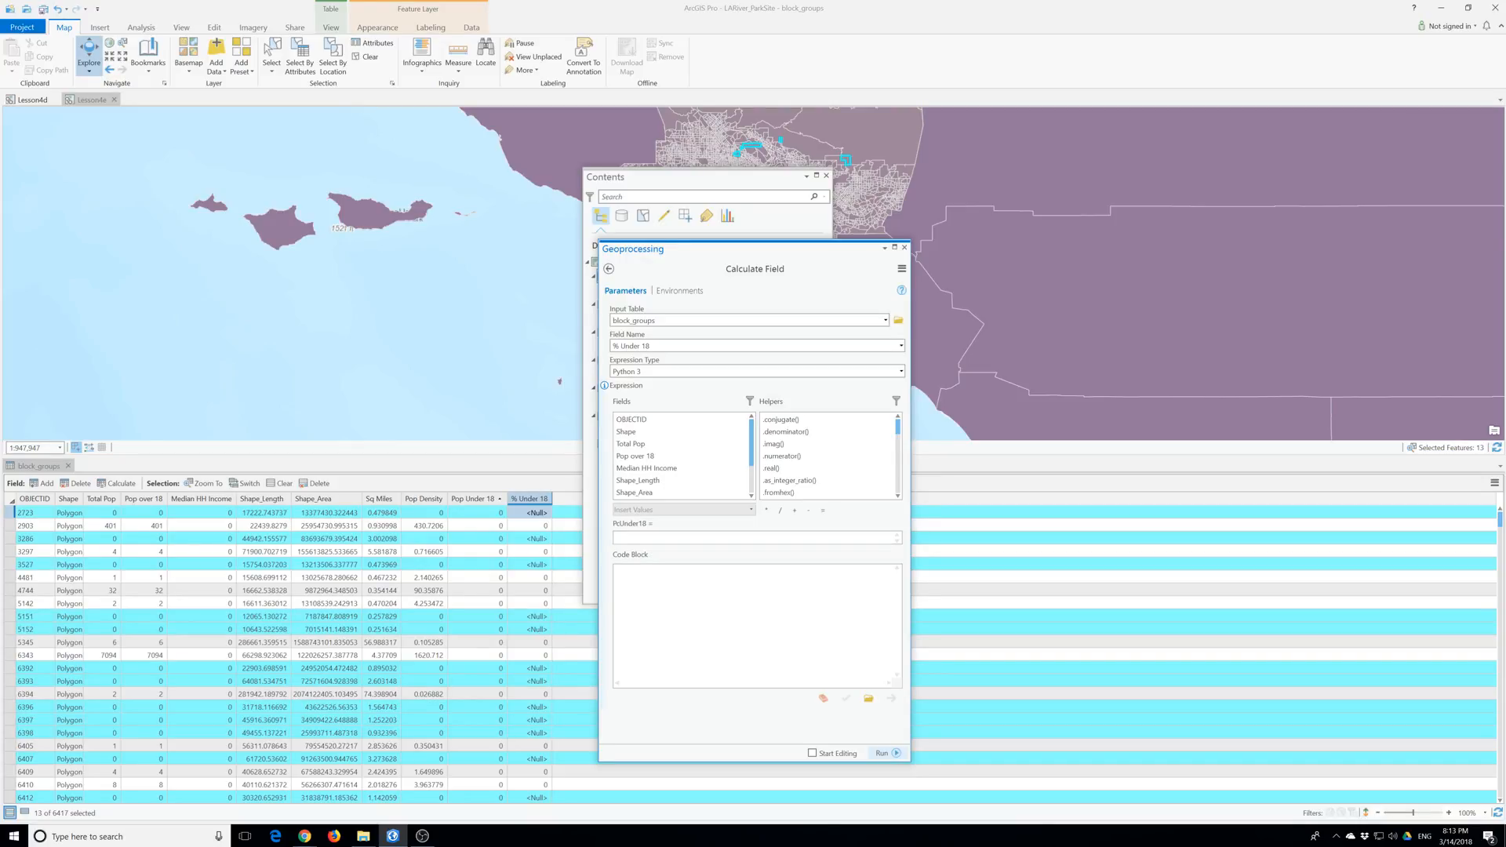
text(0)
click(895, 753)
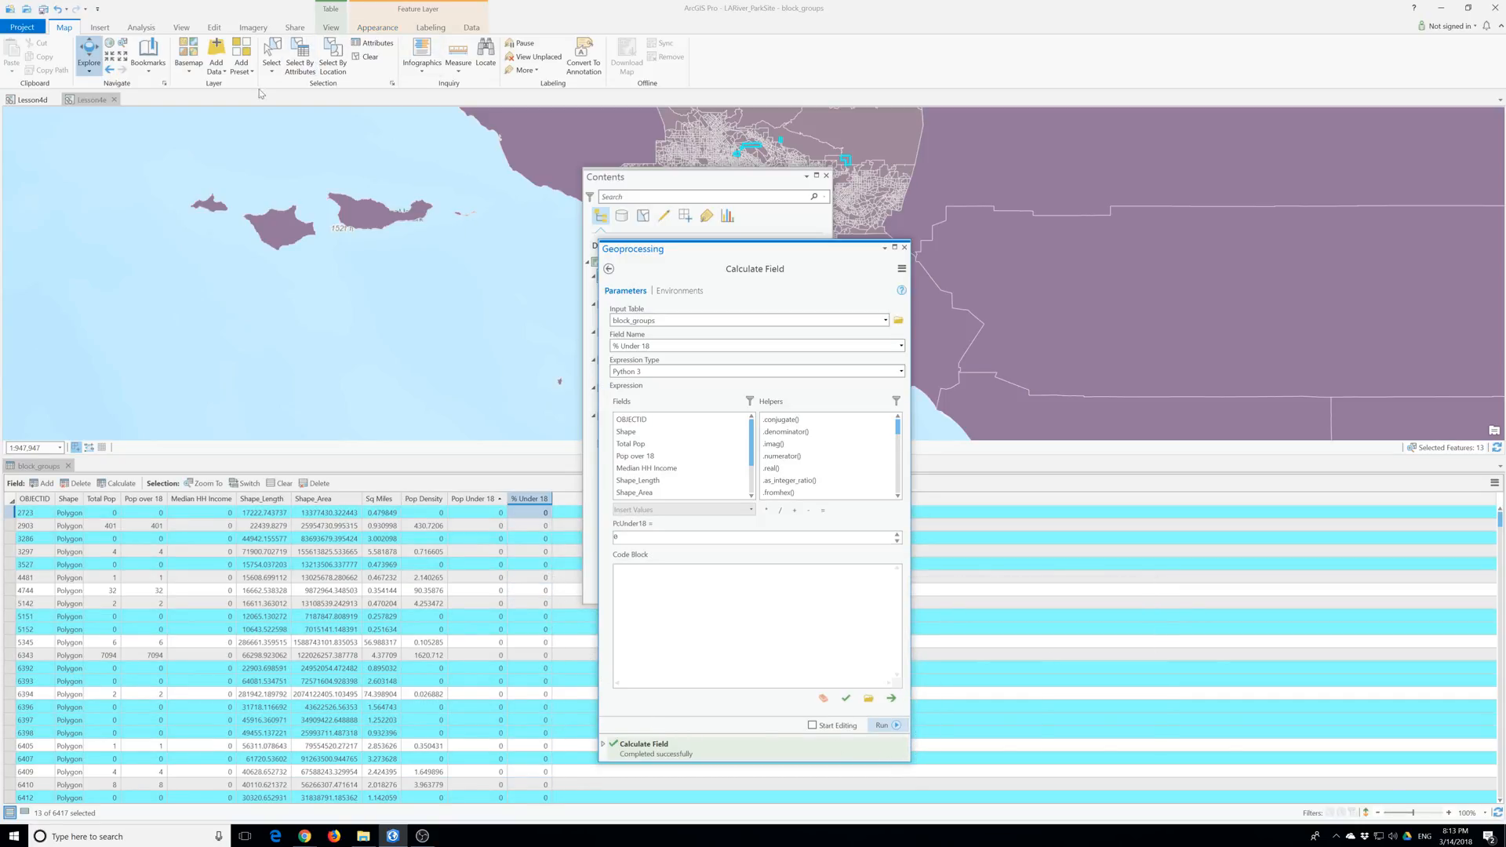
Step: Clear the block_groups selection and close the Calculate Field pane after checking the table records
click(366, 57)
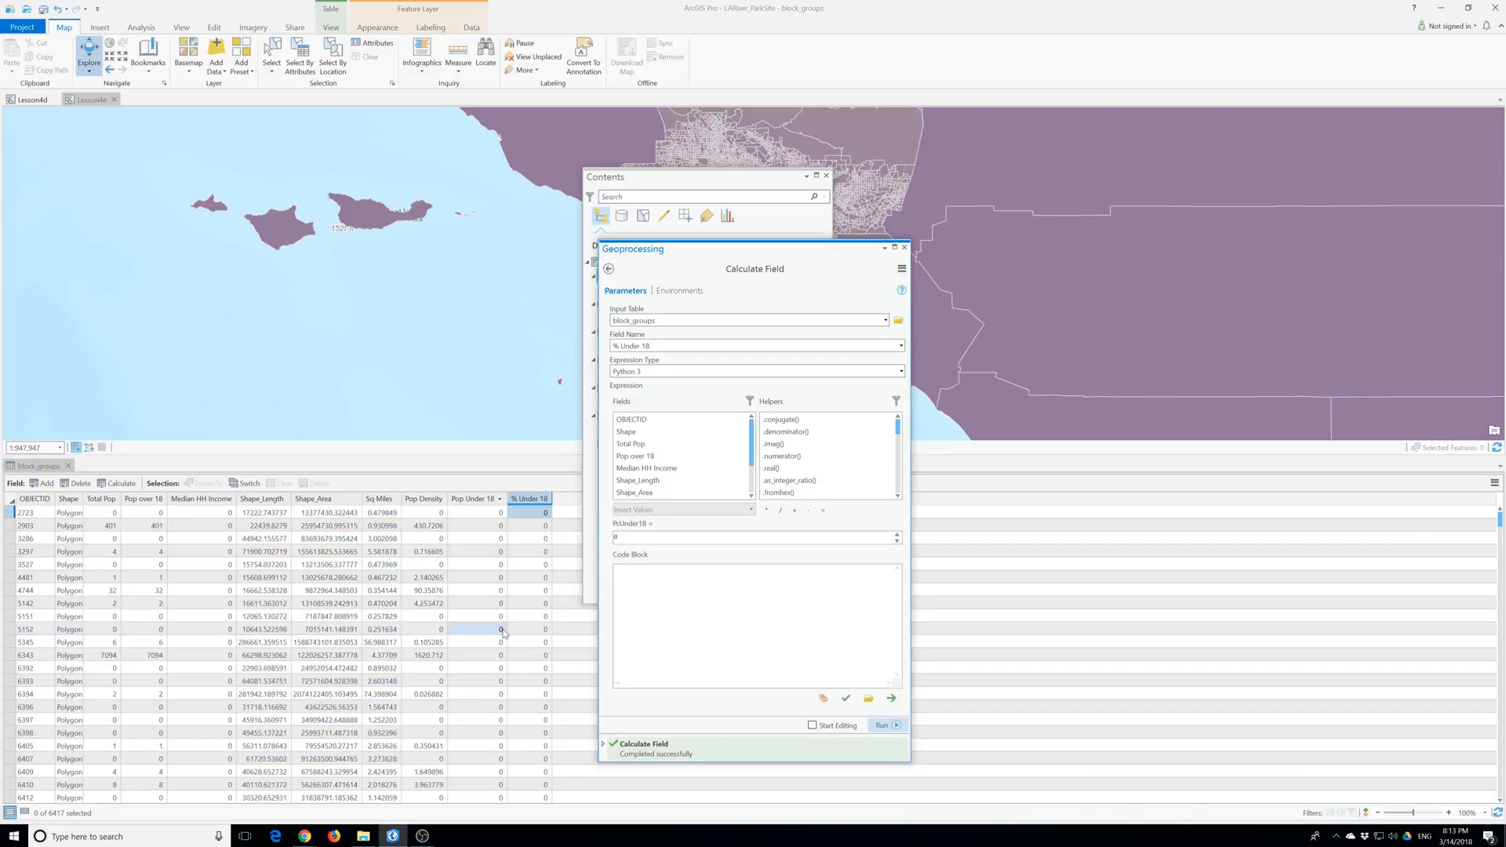
scroll(495, 607, down, 5)
scroll(495, 607, up, 5)
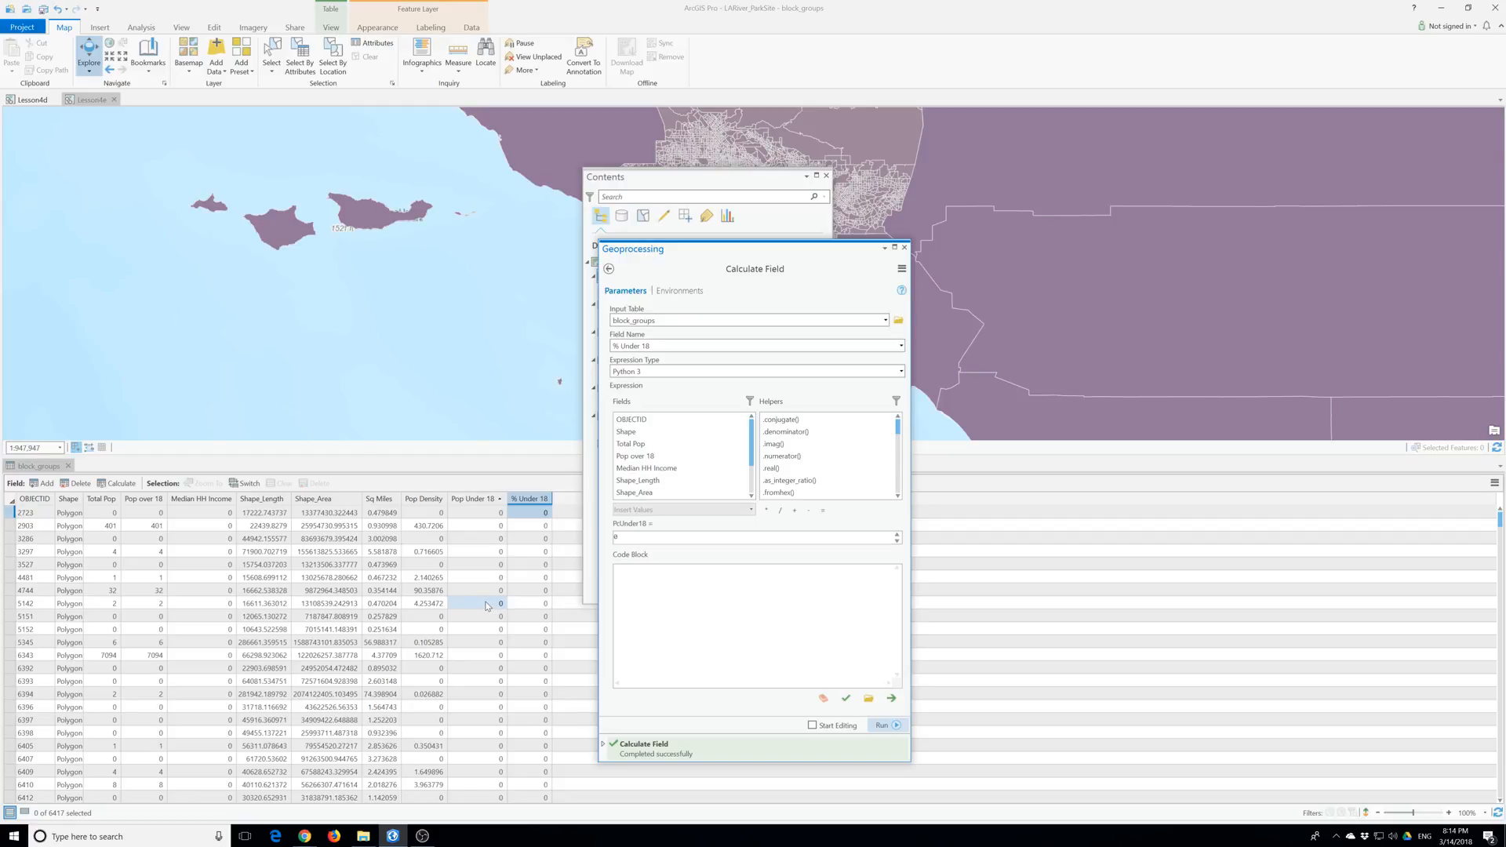
click(904, 247)
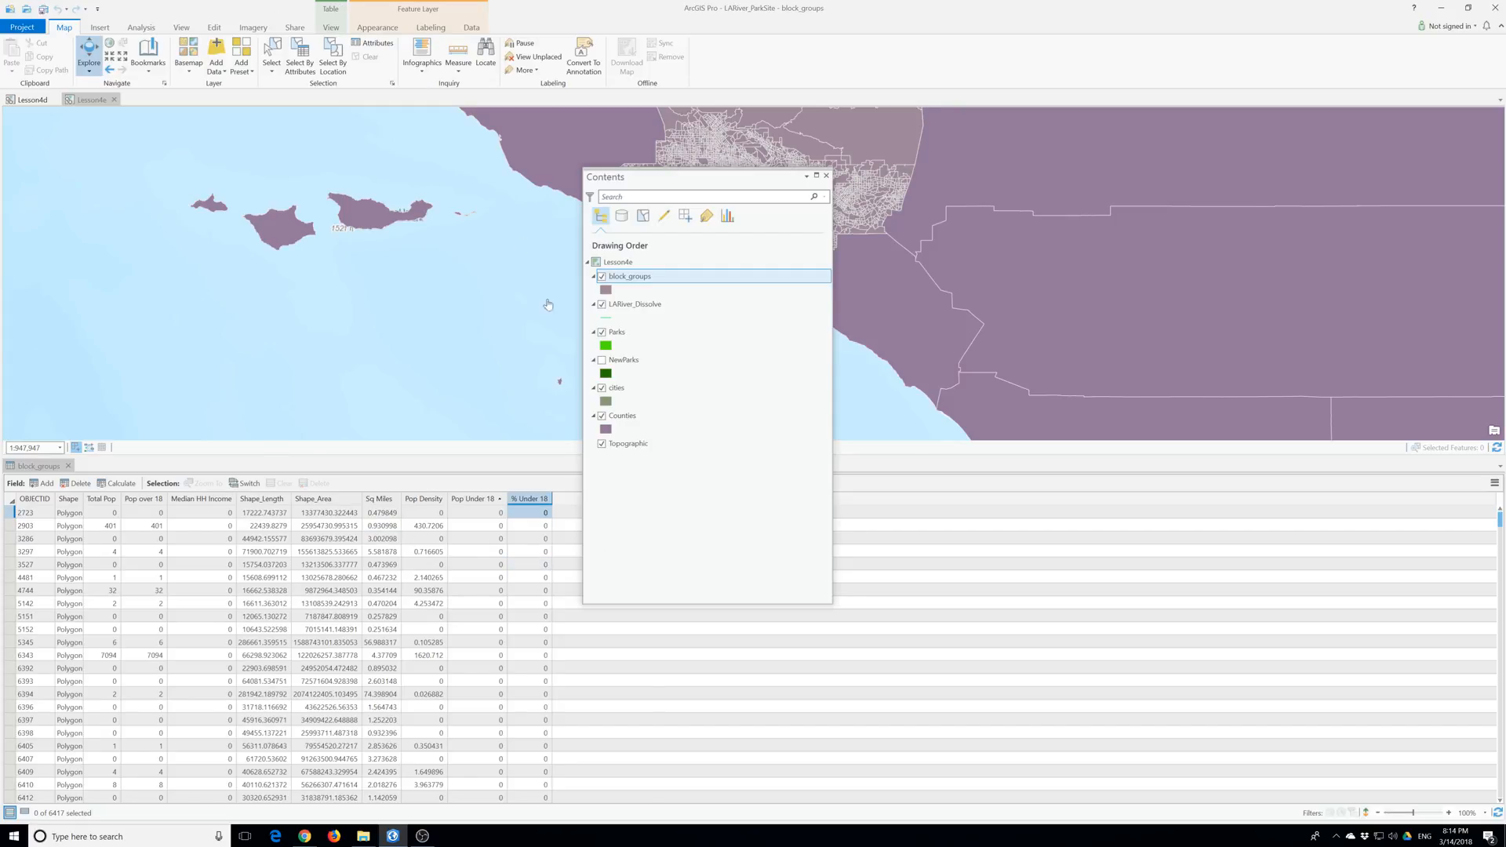
Step: Set up the Summary Statistics tool with block_groups as input and block_groups_StatisticsCheck as the output table
drag(659, 182, 206, 178)
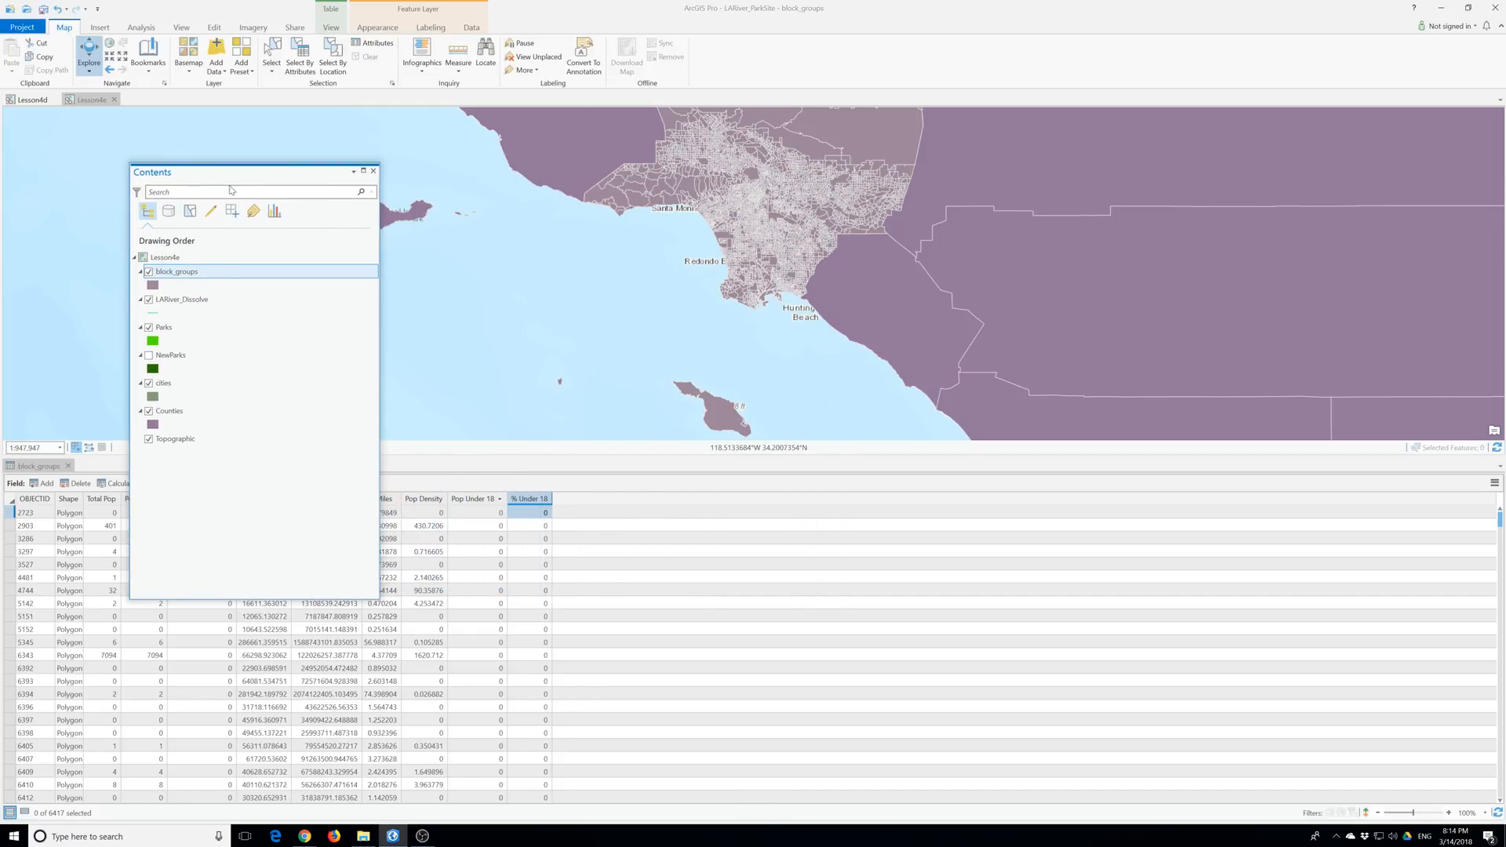
click(135, 32)
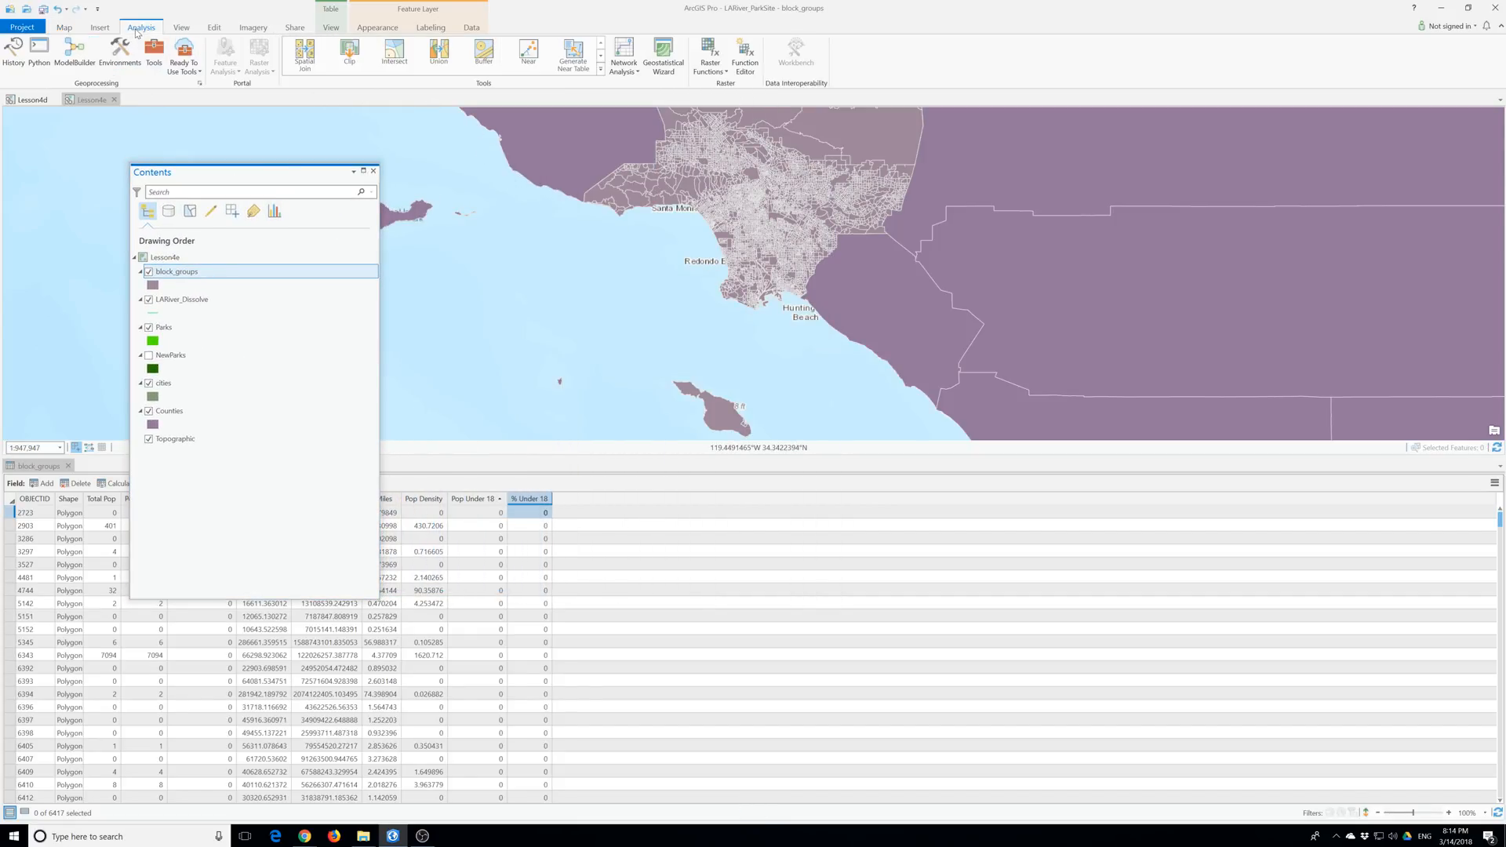
click(154, 60)
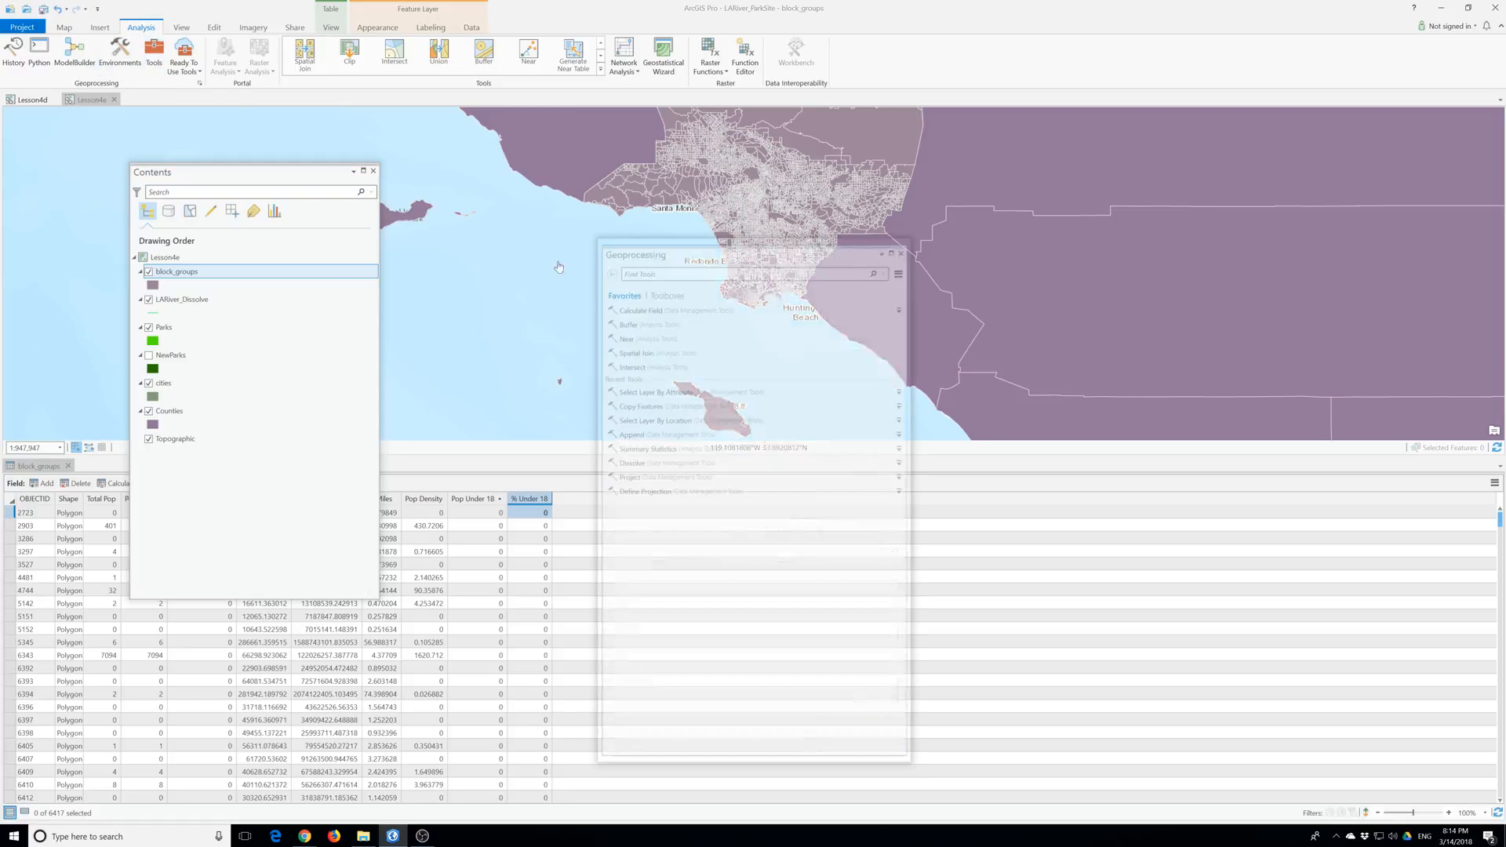
click(639, 449)
click(886, 321)
click(666, 336)
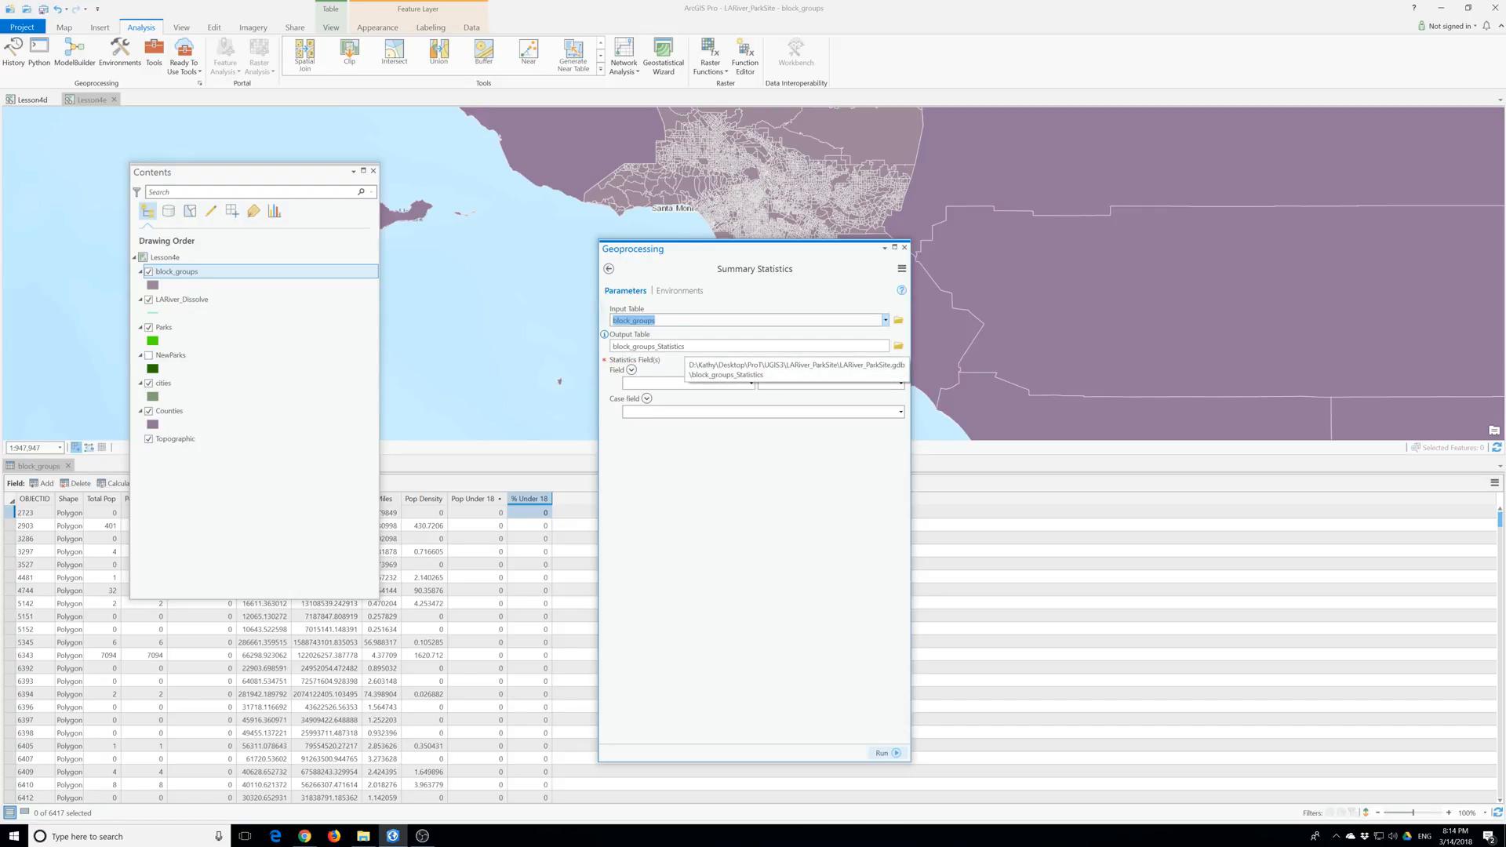
click(699, 345)
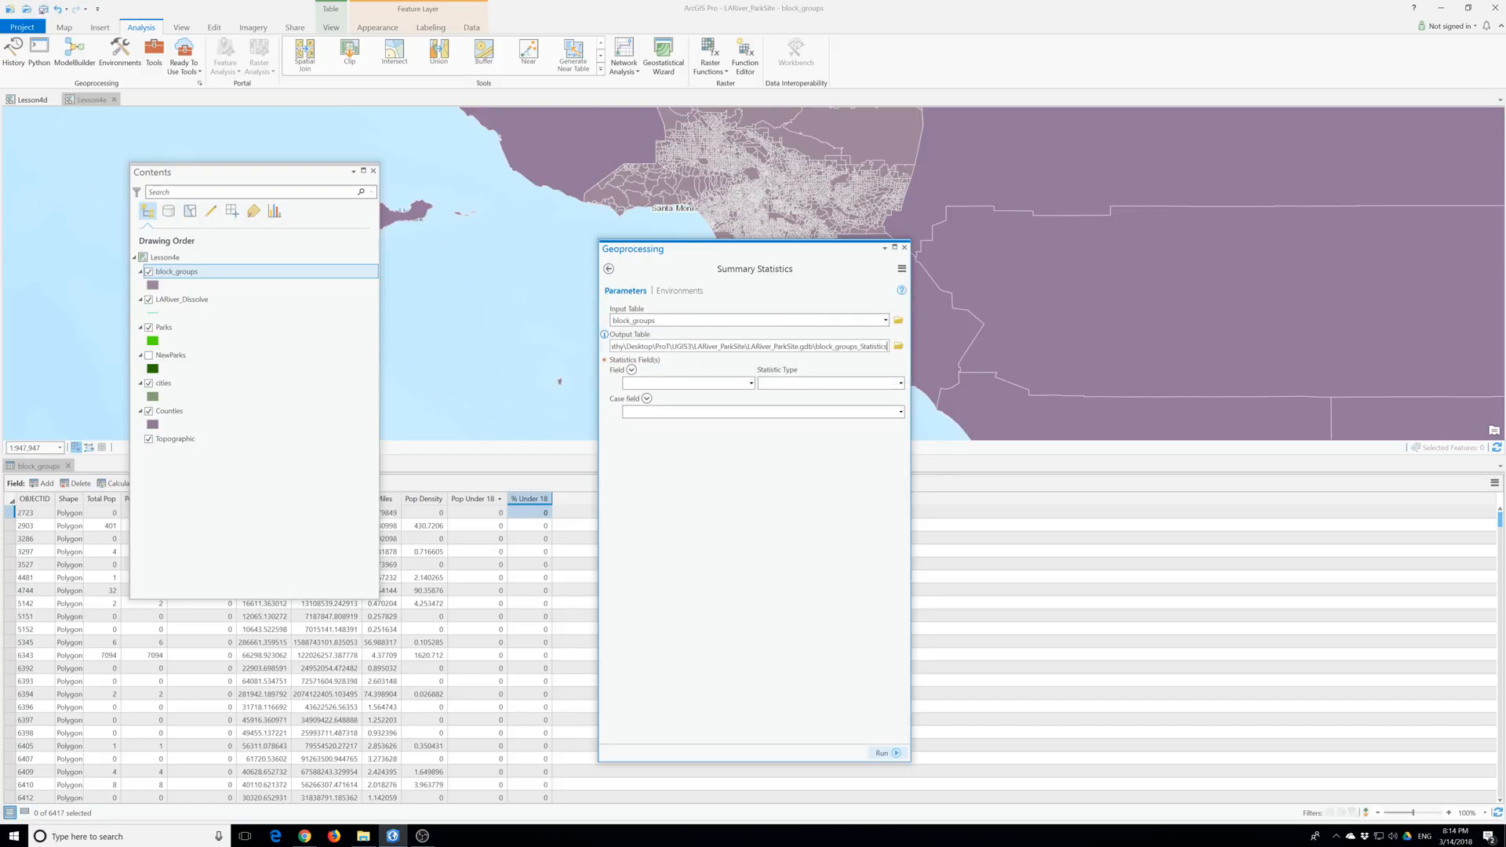
text(d)
text(heck)
key(Tab)
Step: Add the statistics fields Sq Miles with type Sum and Pop Density with type Maximum
click(751, 383)
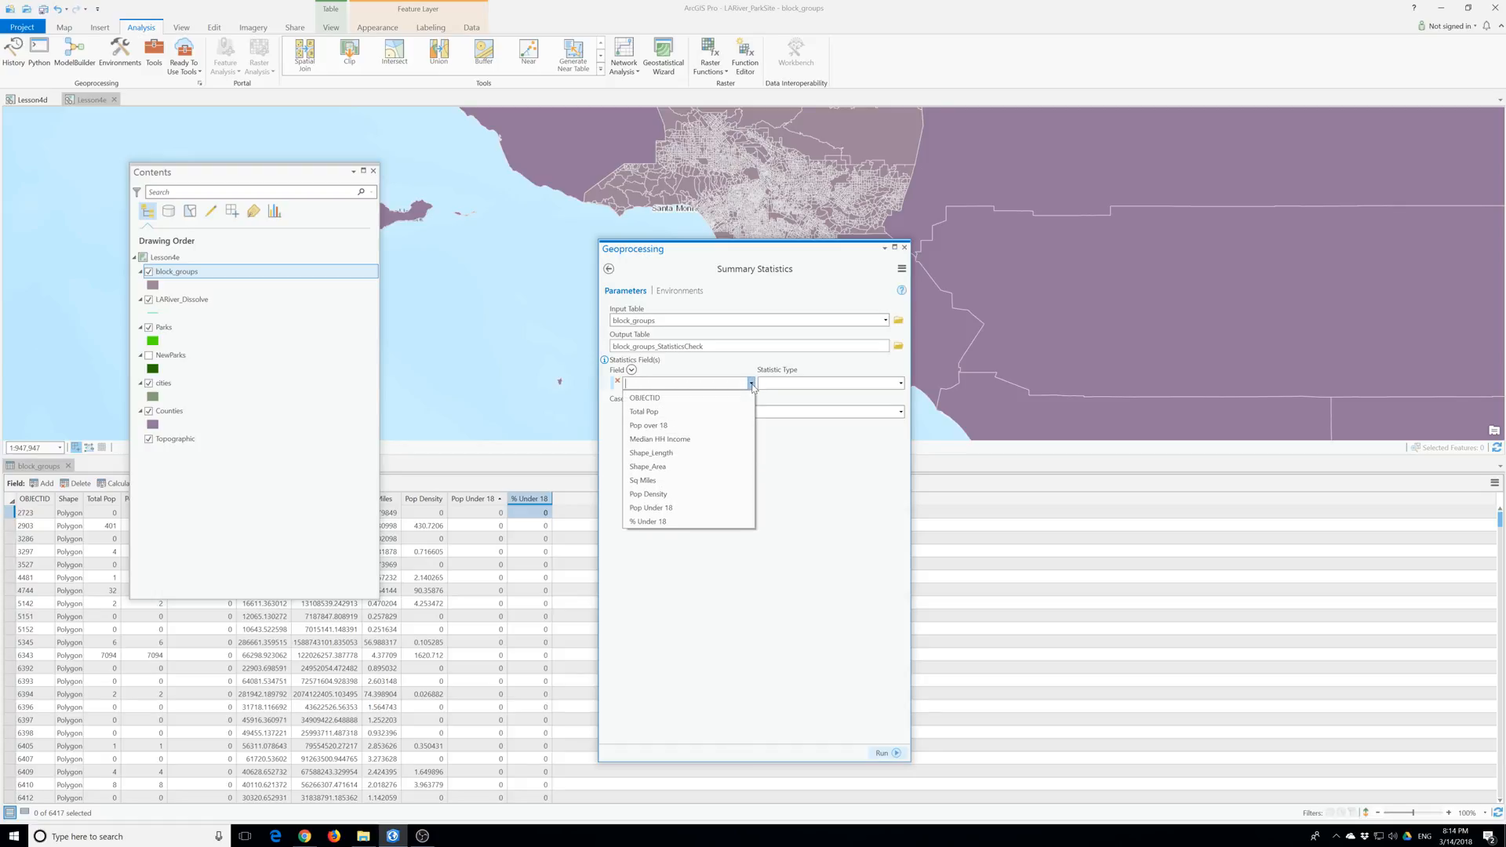
click(688, 480)
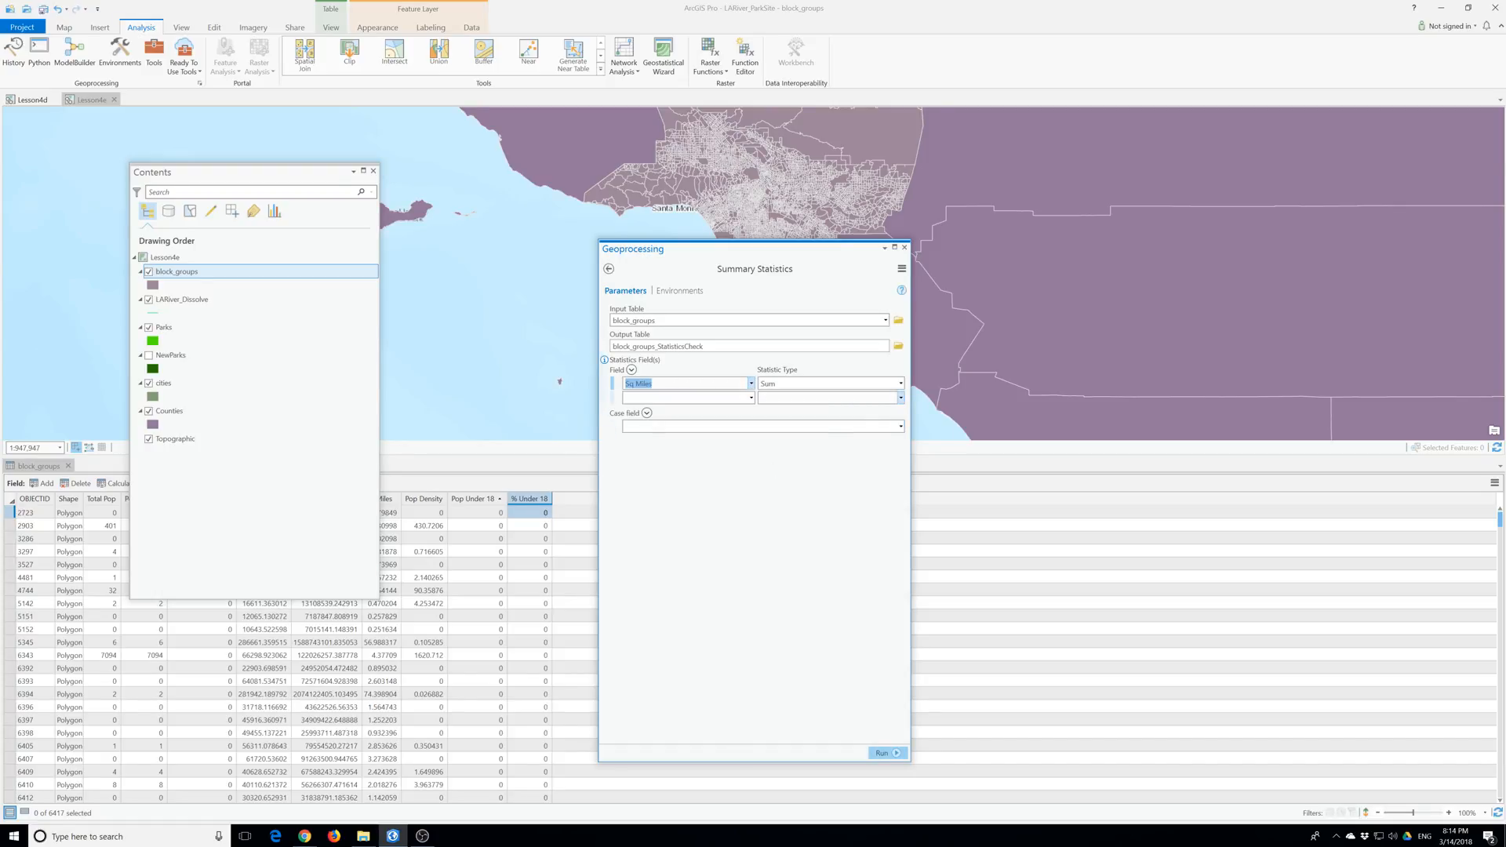
click(751, 398)
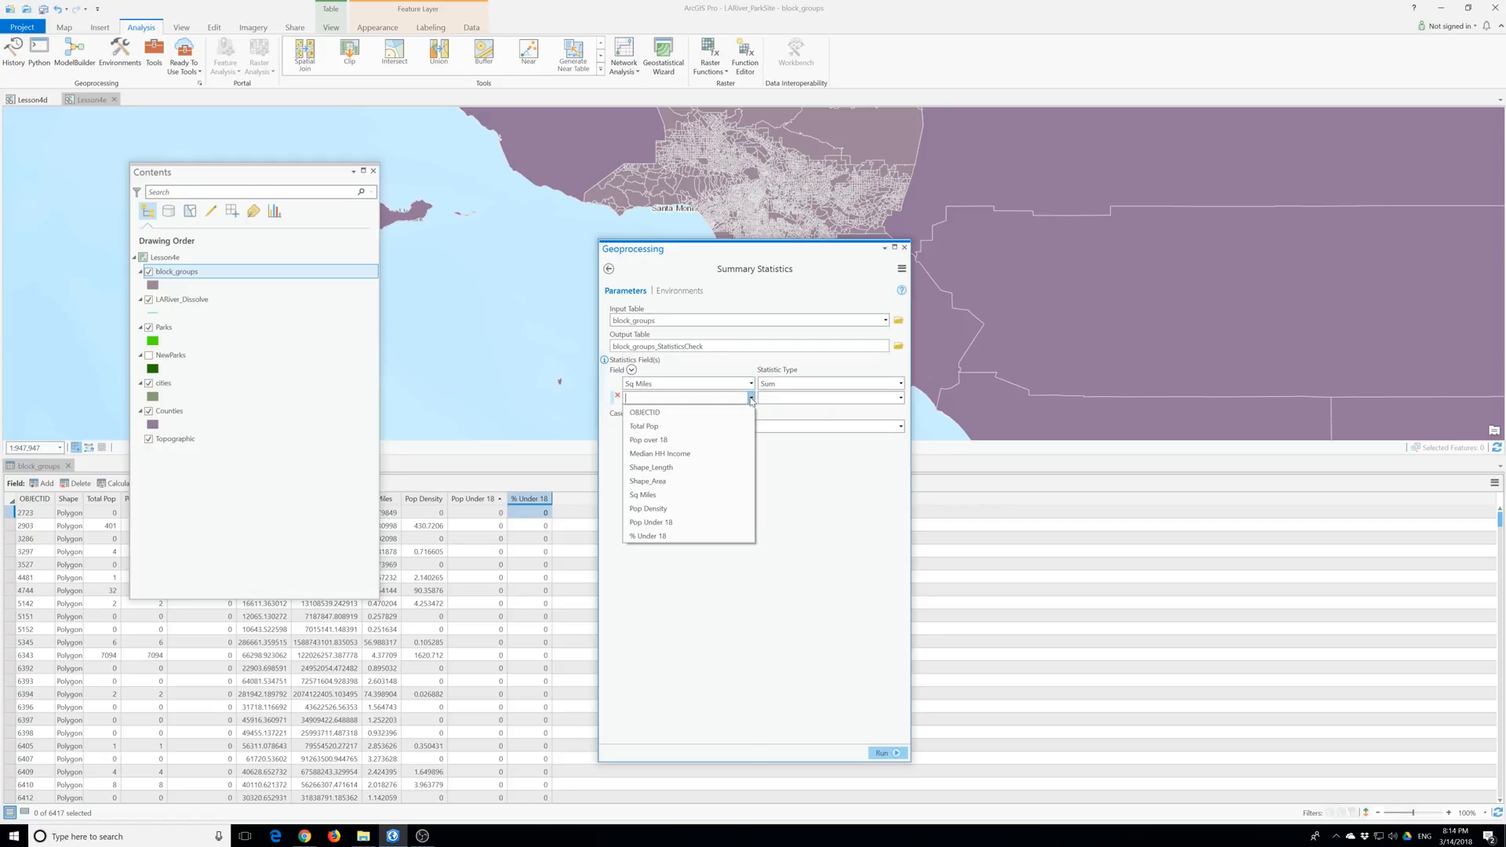
click(650, 508)
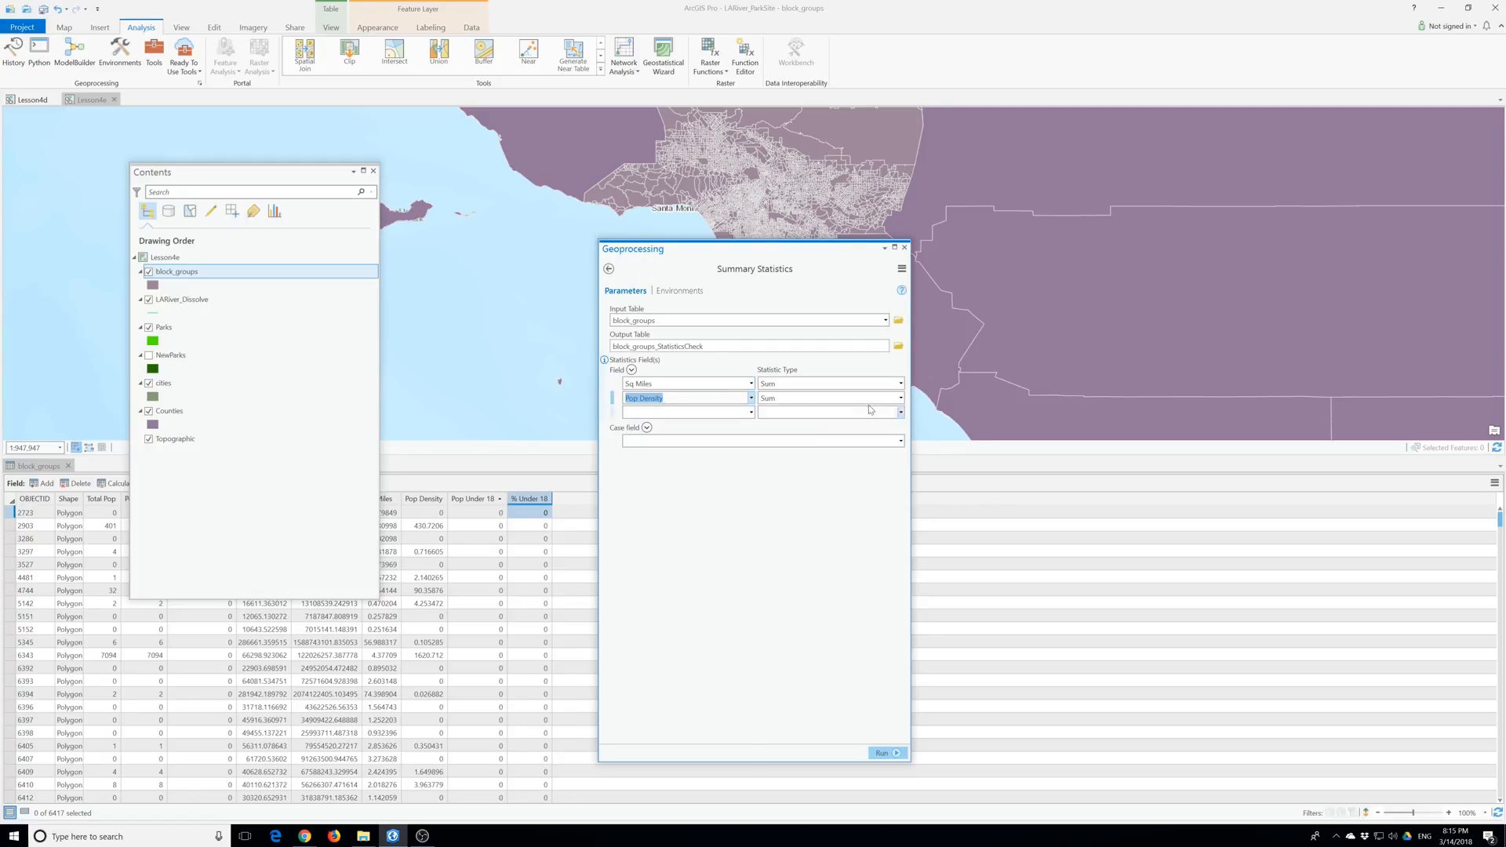
click(904, 398)
click(900, 398)
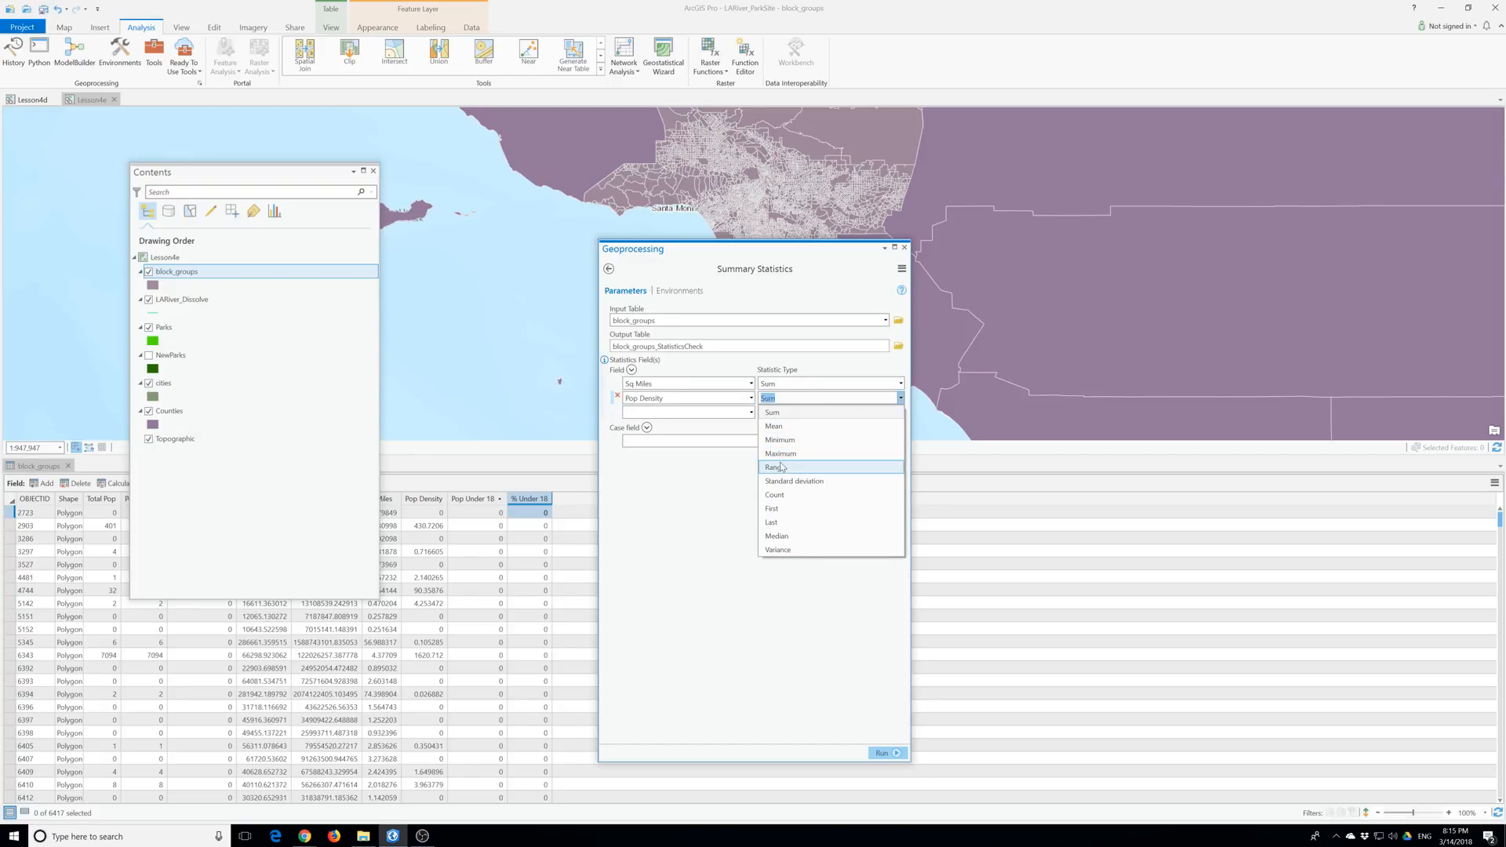
click(780, 453)
Step: Add a second Pop Density entry to the statistics fields with type Mean
click(751, 412)
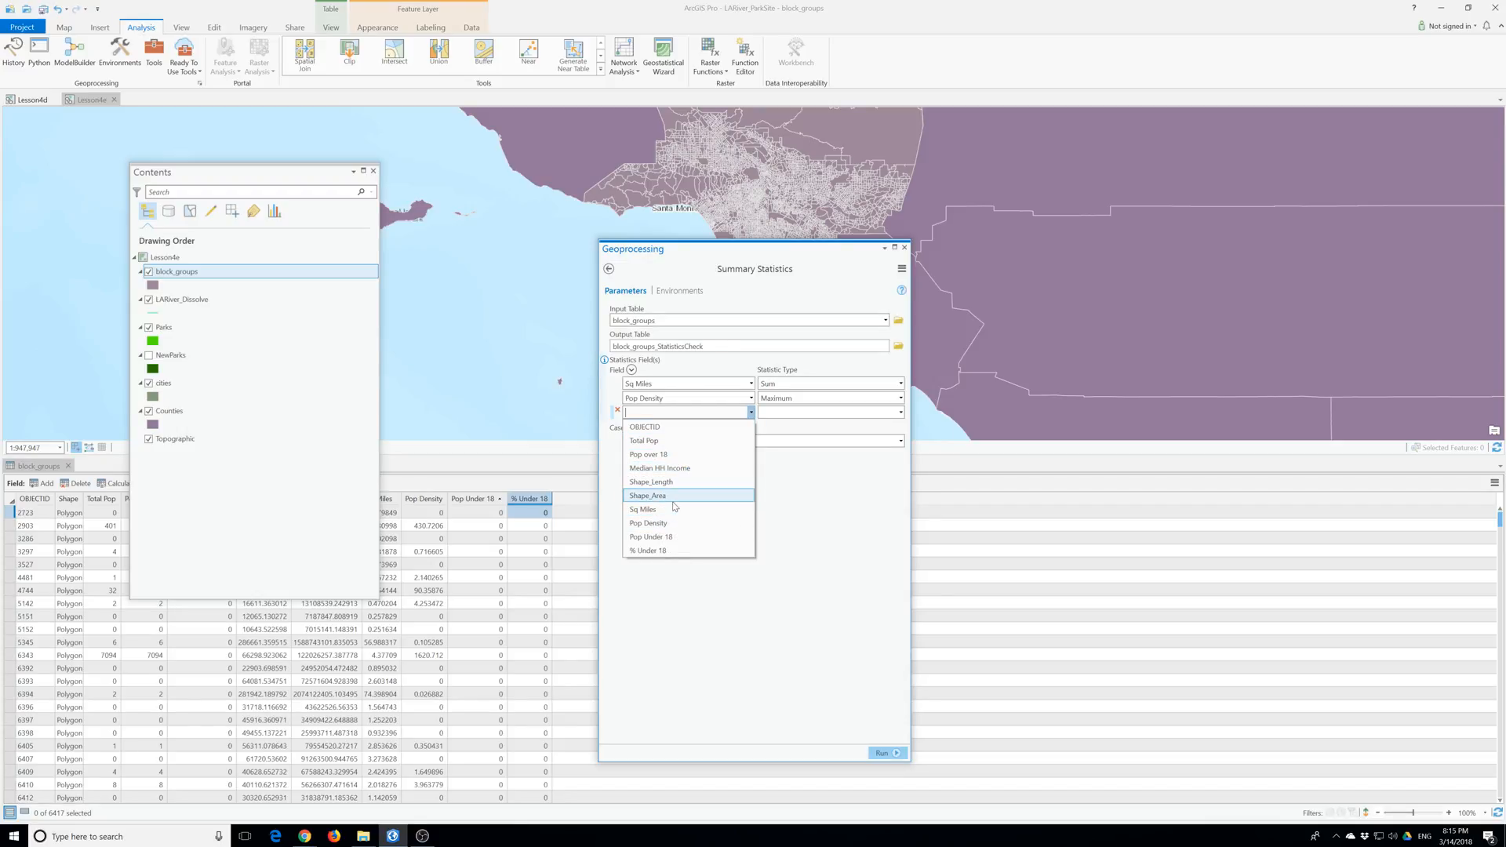
click(649, 522)
click(900, 412)
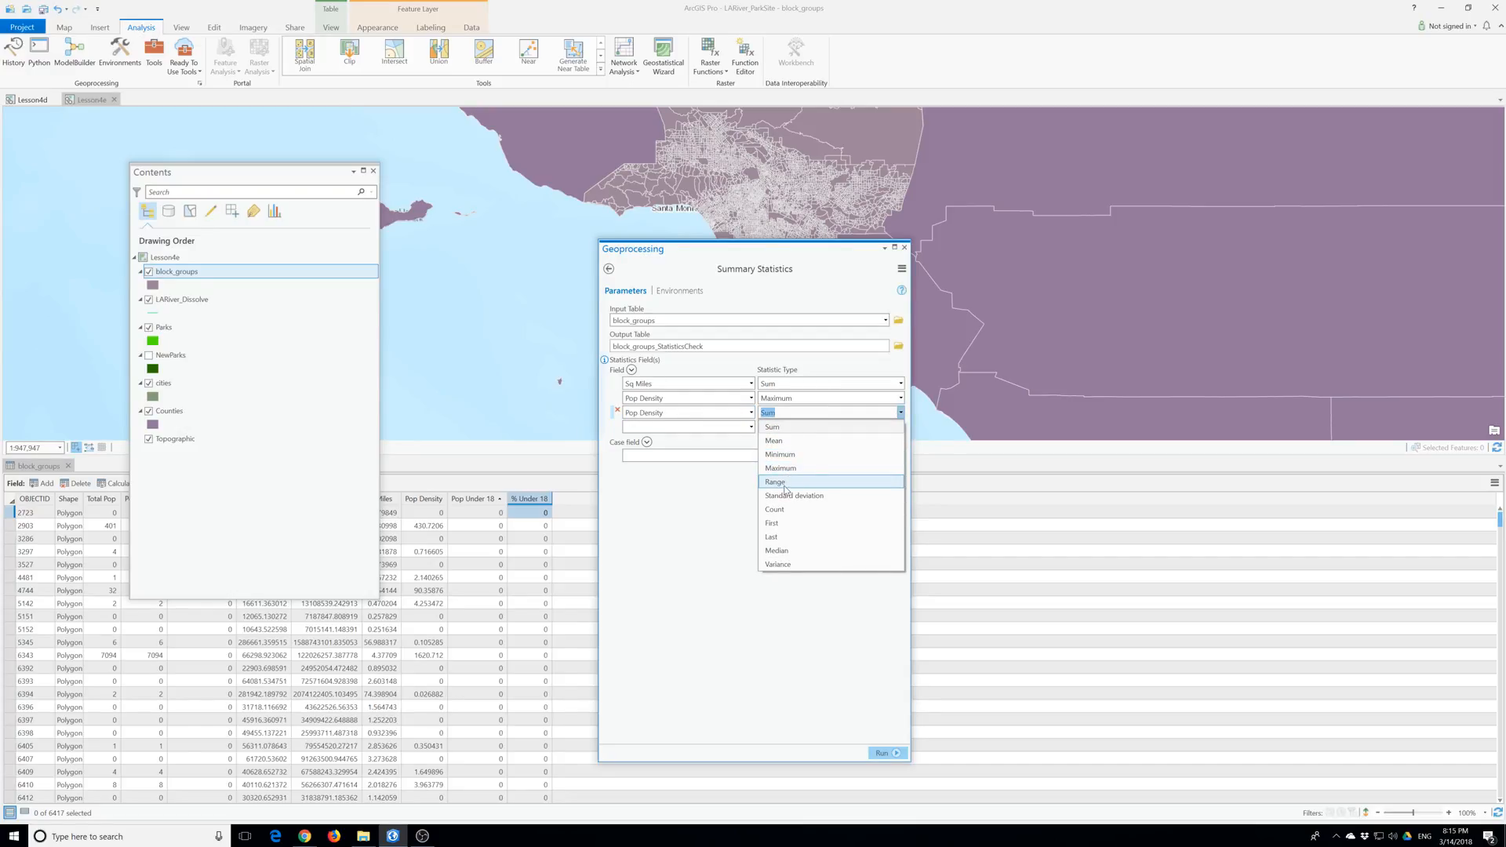
click(779, 440)
Step: Add Pop Under 18 to the statistics fields twice, with types Maximum and Sum
click(752, 427)
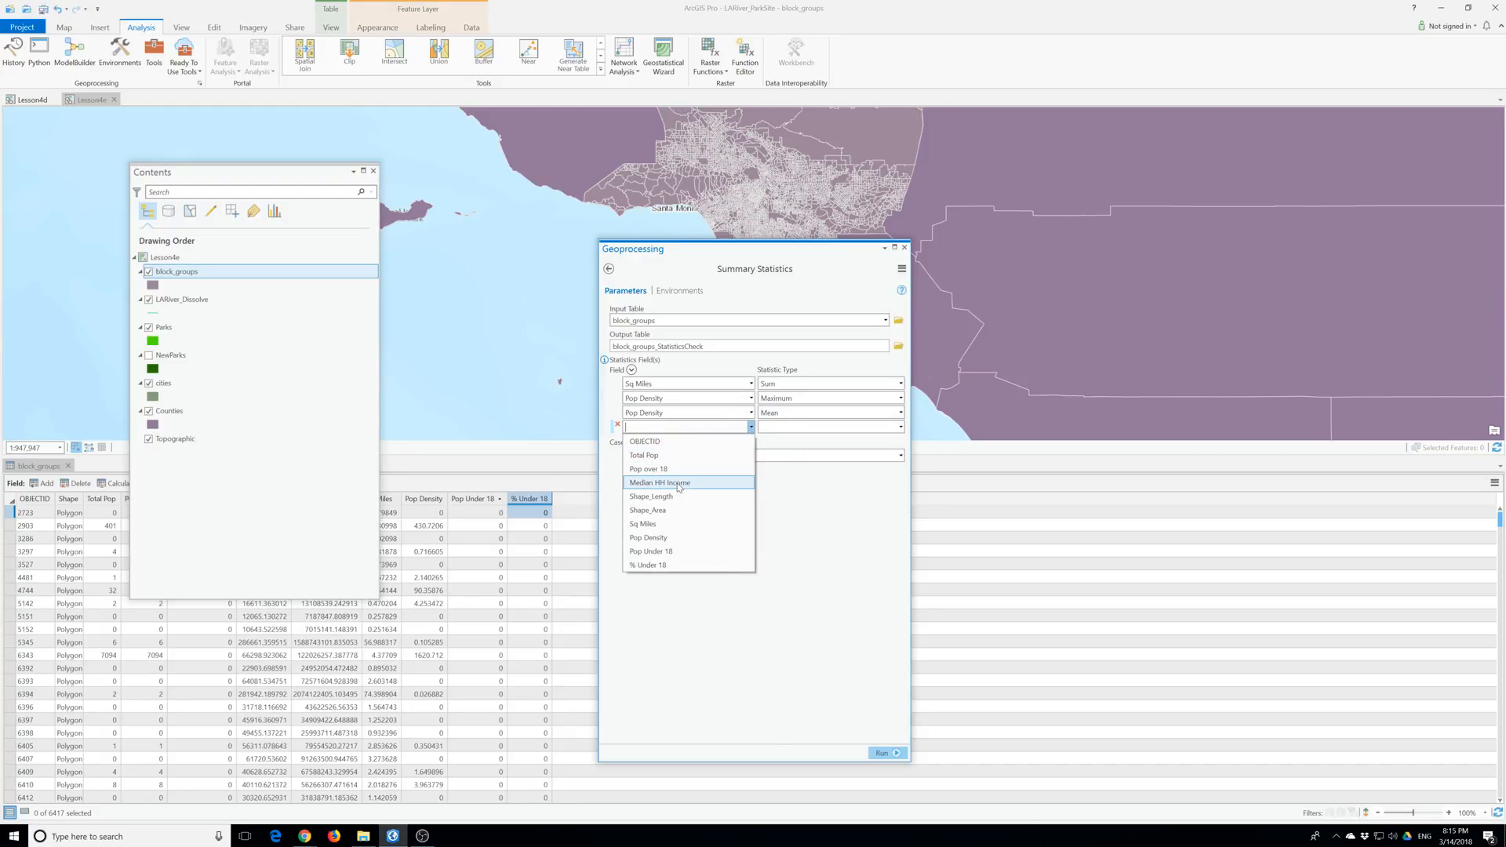
click(650, 551)
click(901, 428)
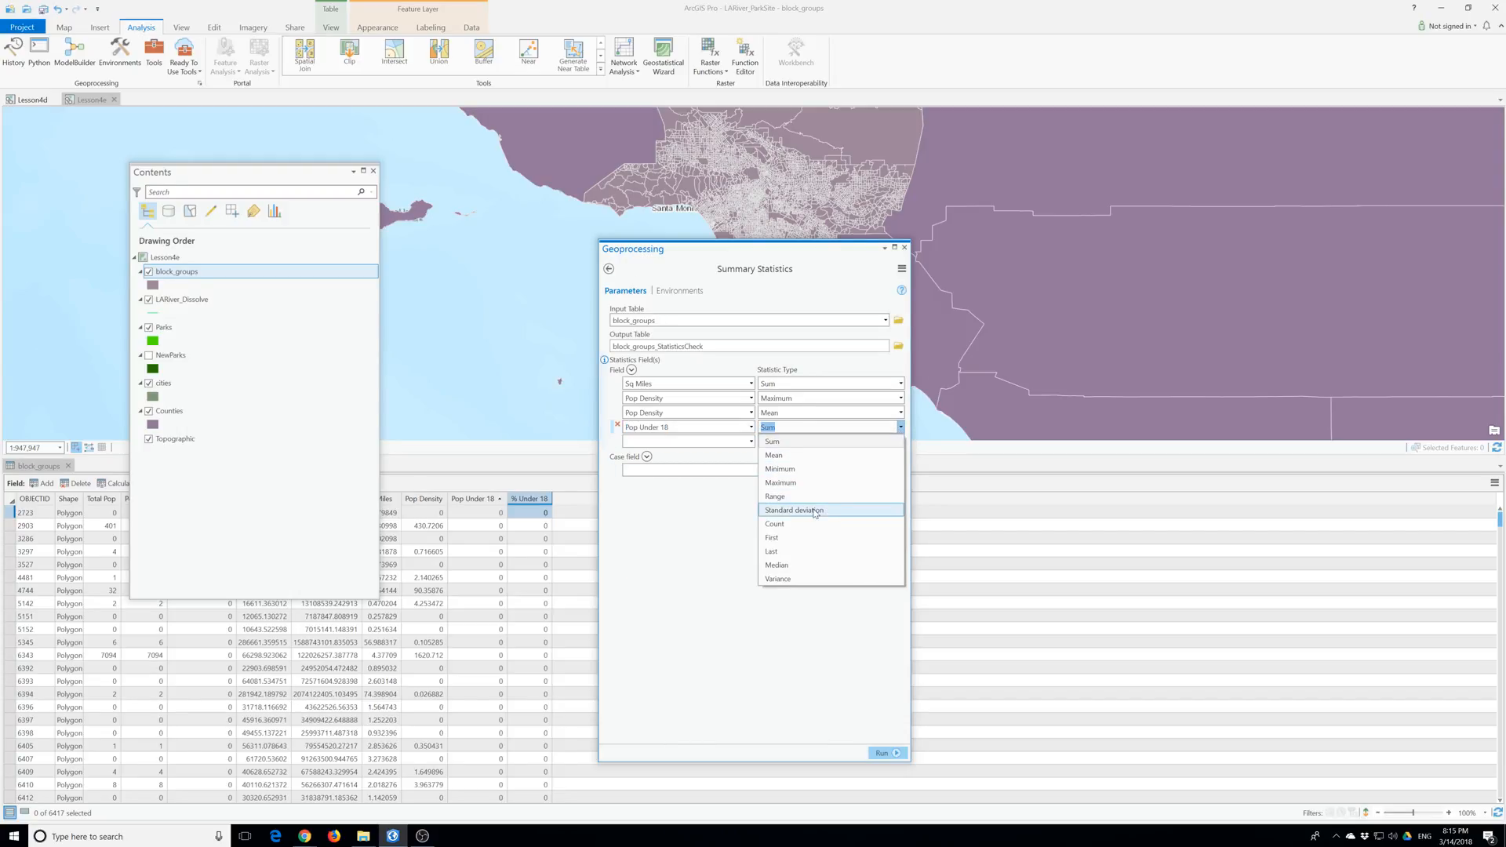
click(782, 482)
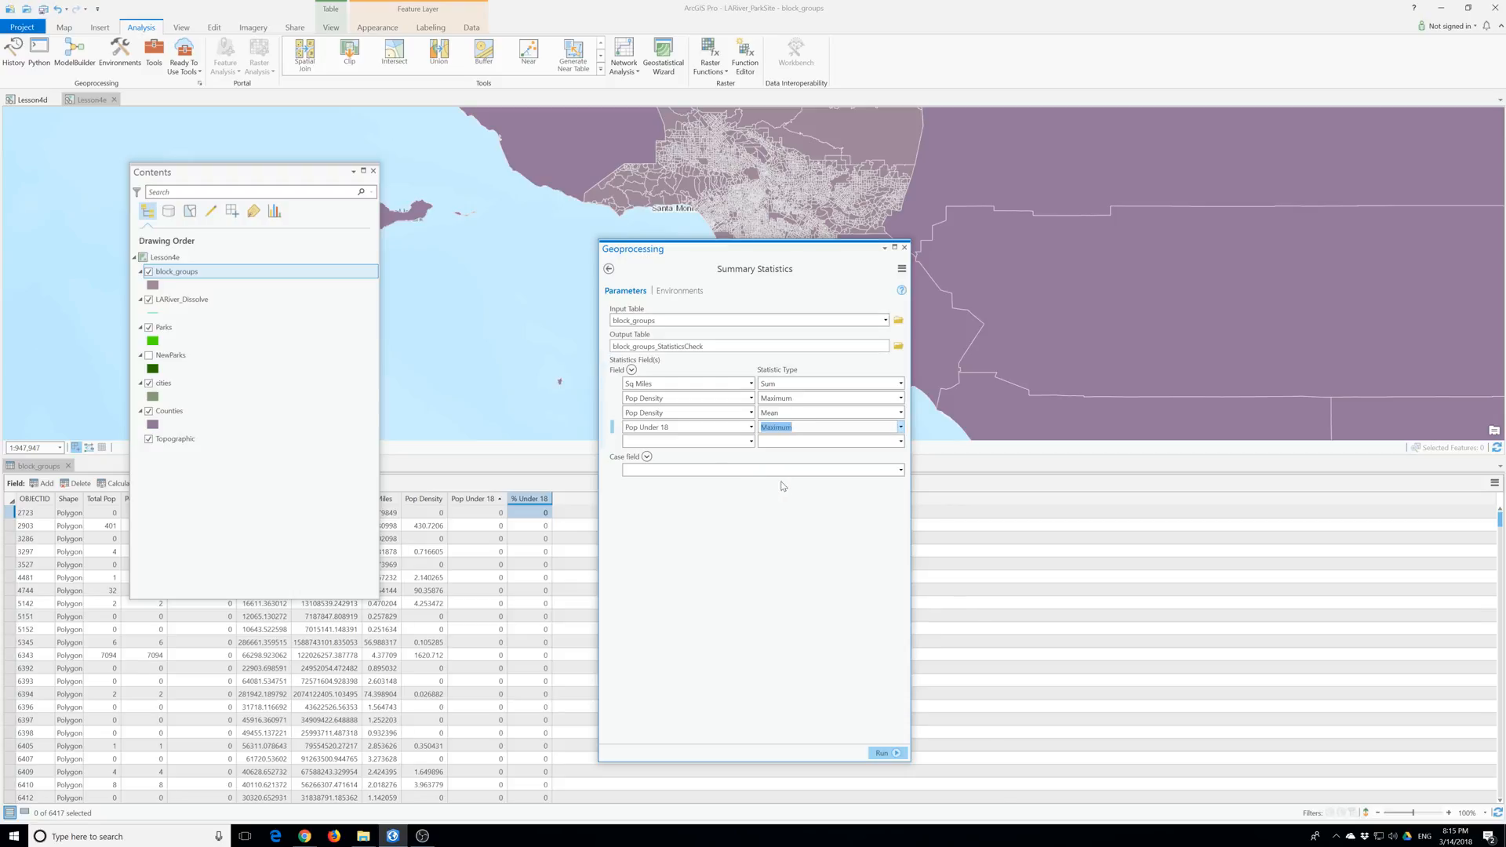
click(751, 441)
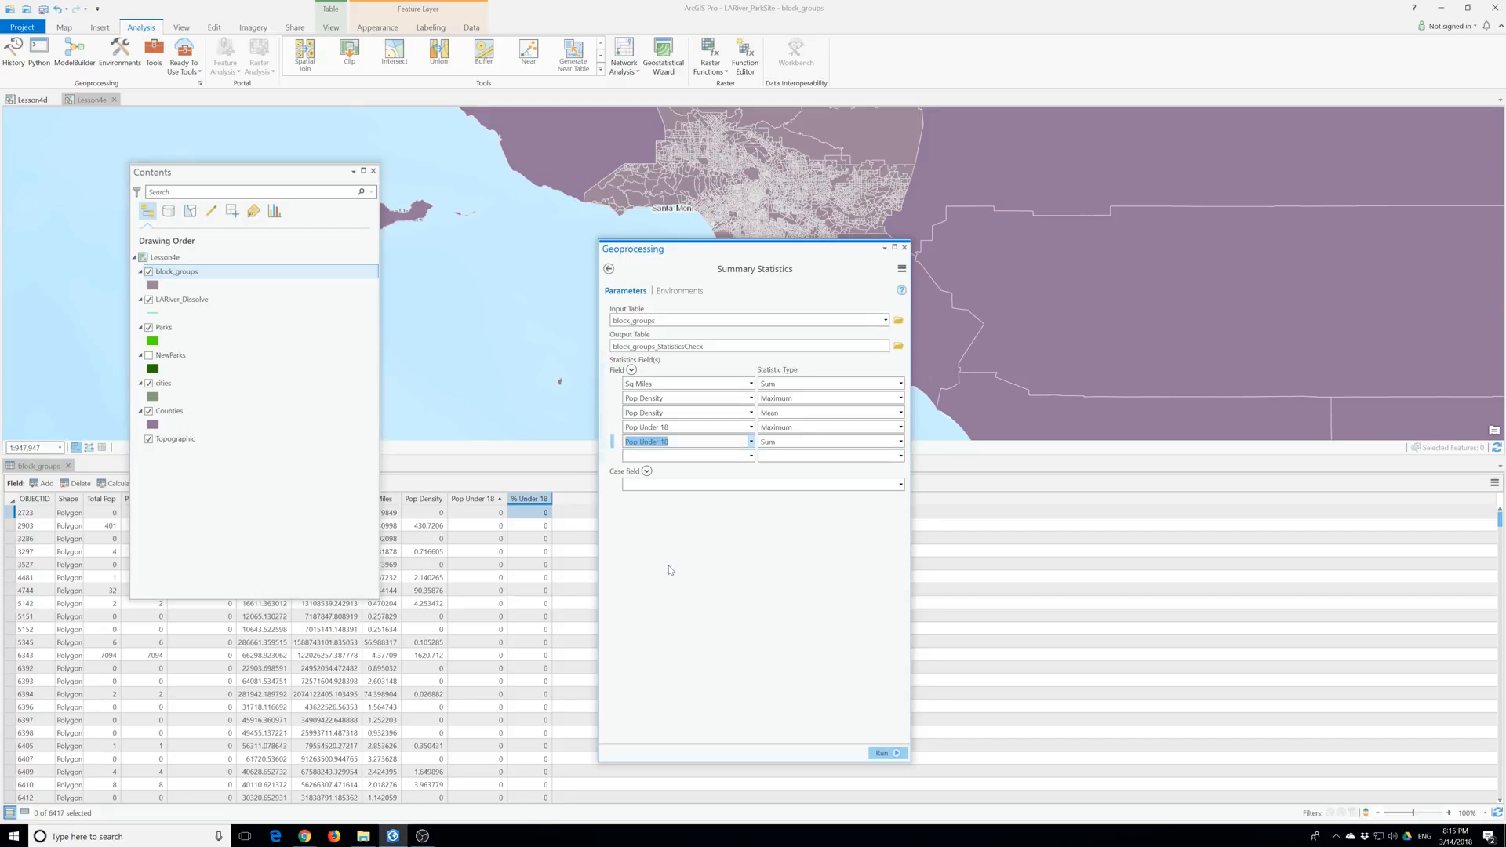
Step: Add % Under 18 to the statistics fields with type Maximum
click(751, 457)
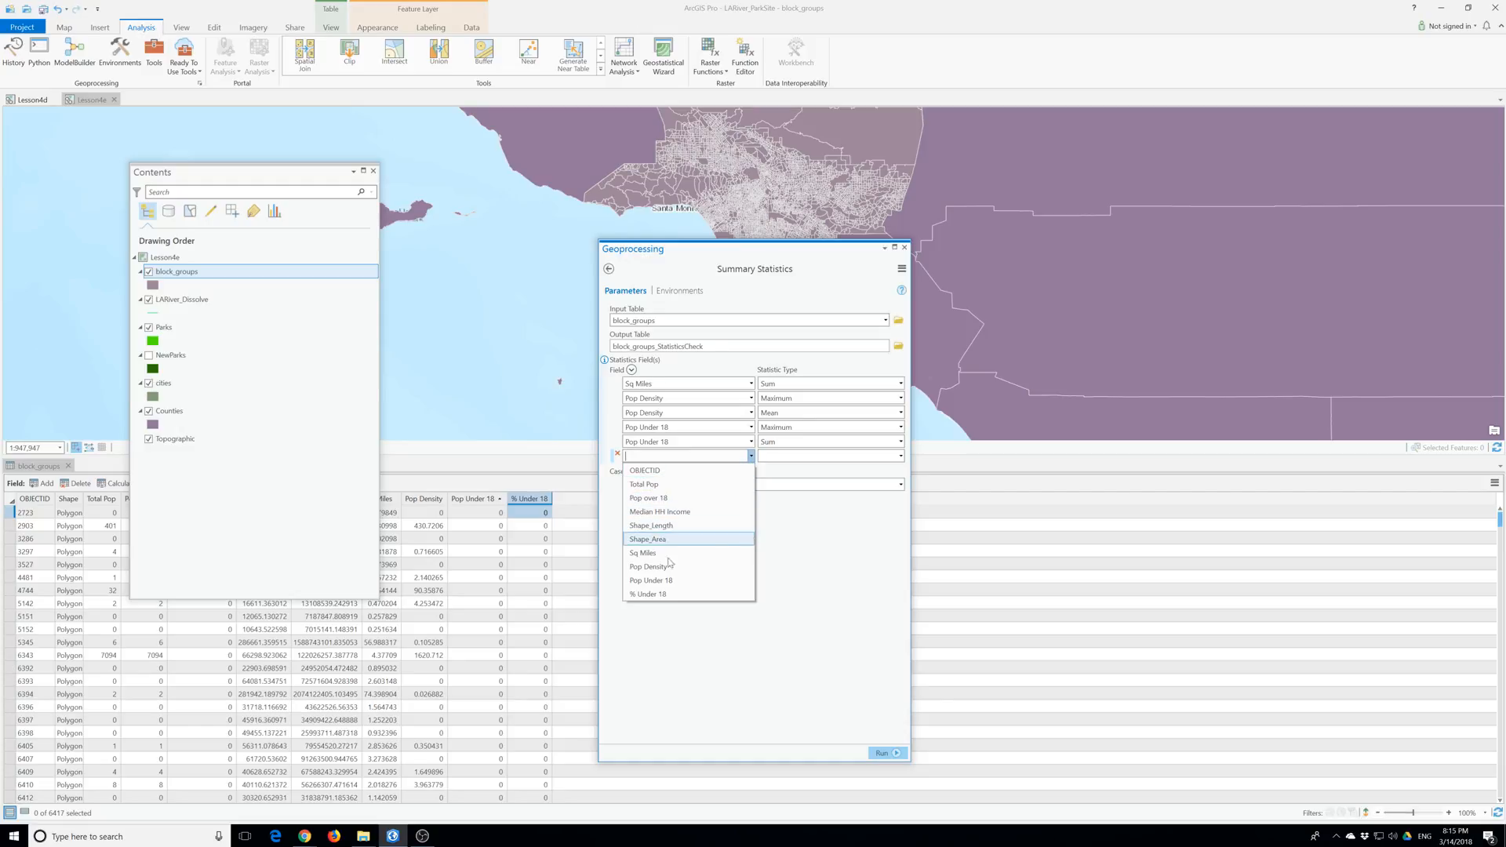
click(667, 595)
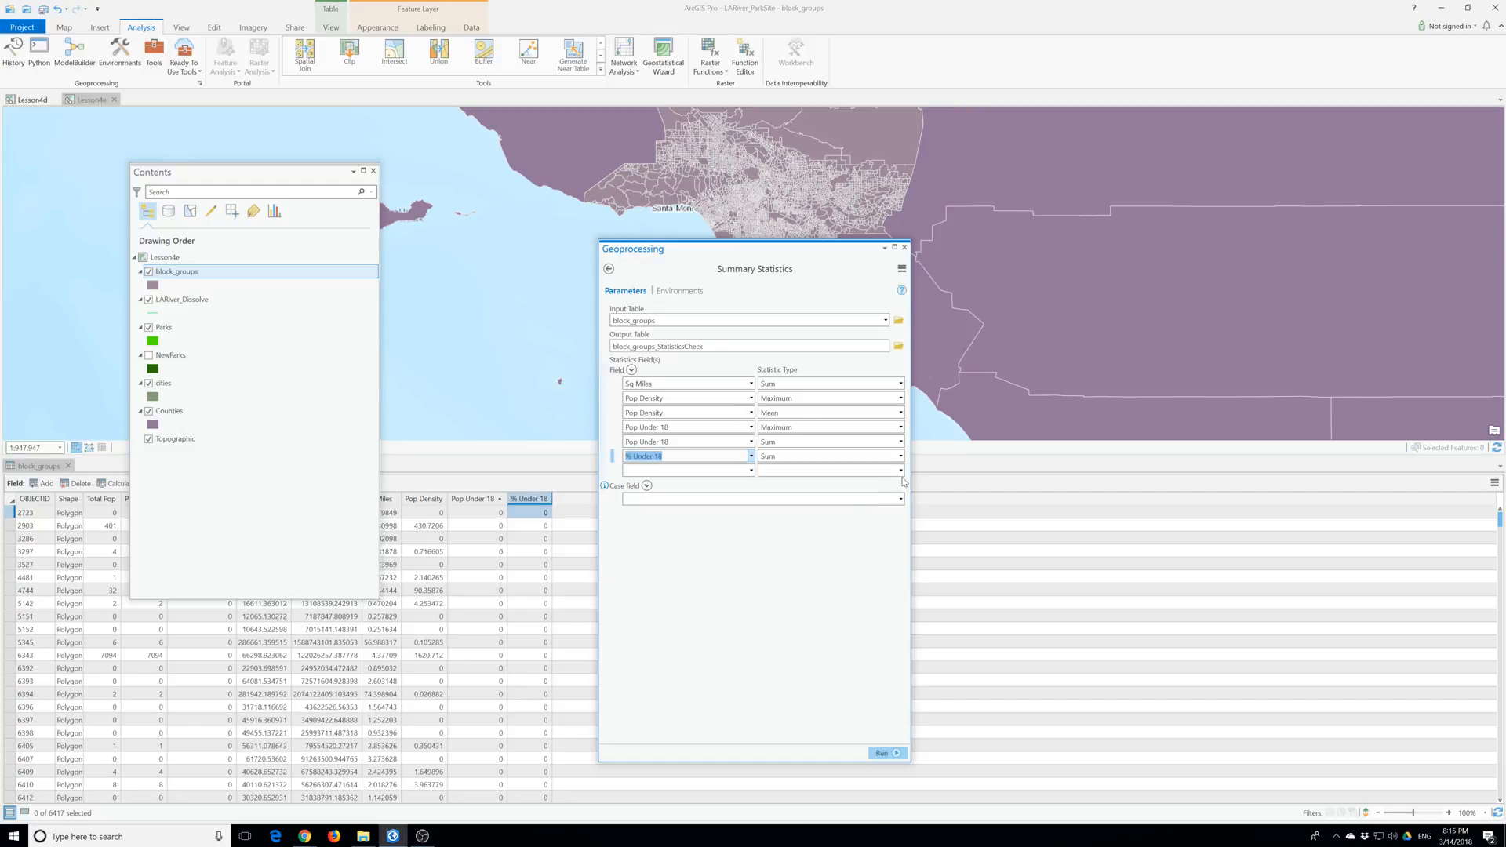
click(901, 471)
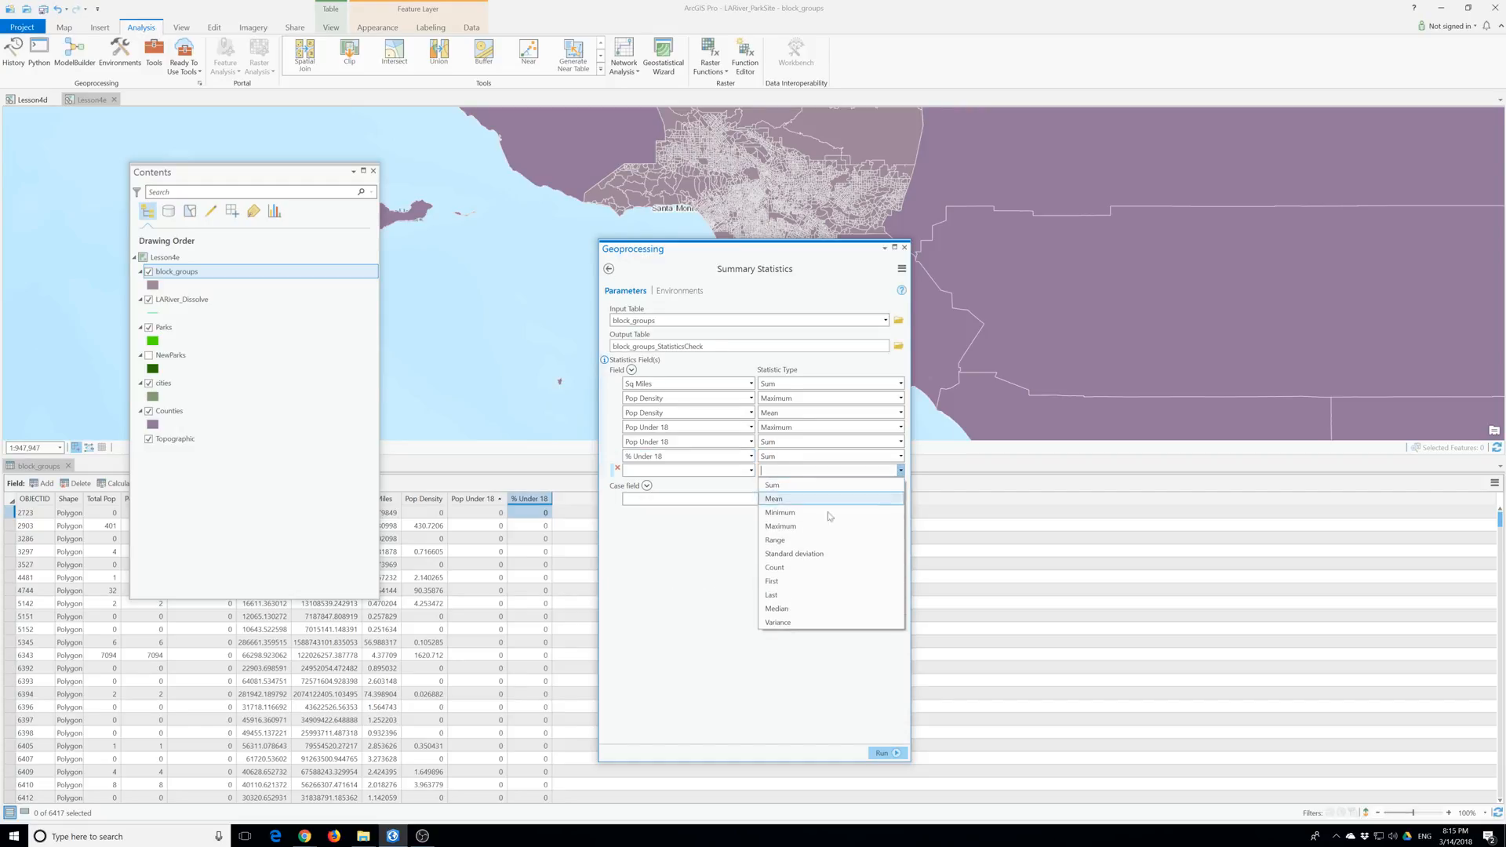
click(791, 527)
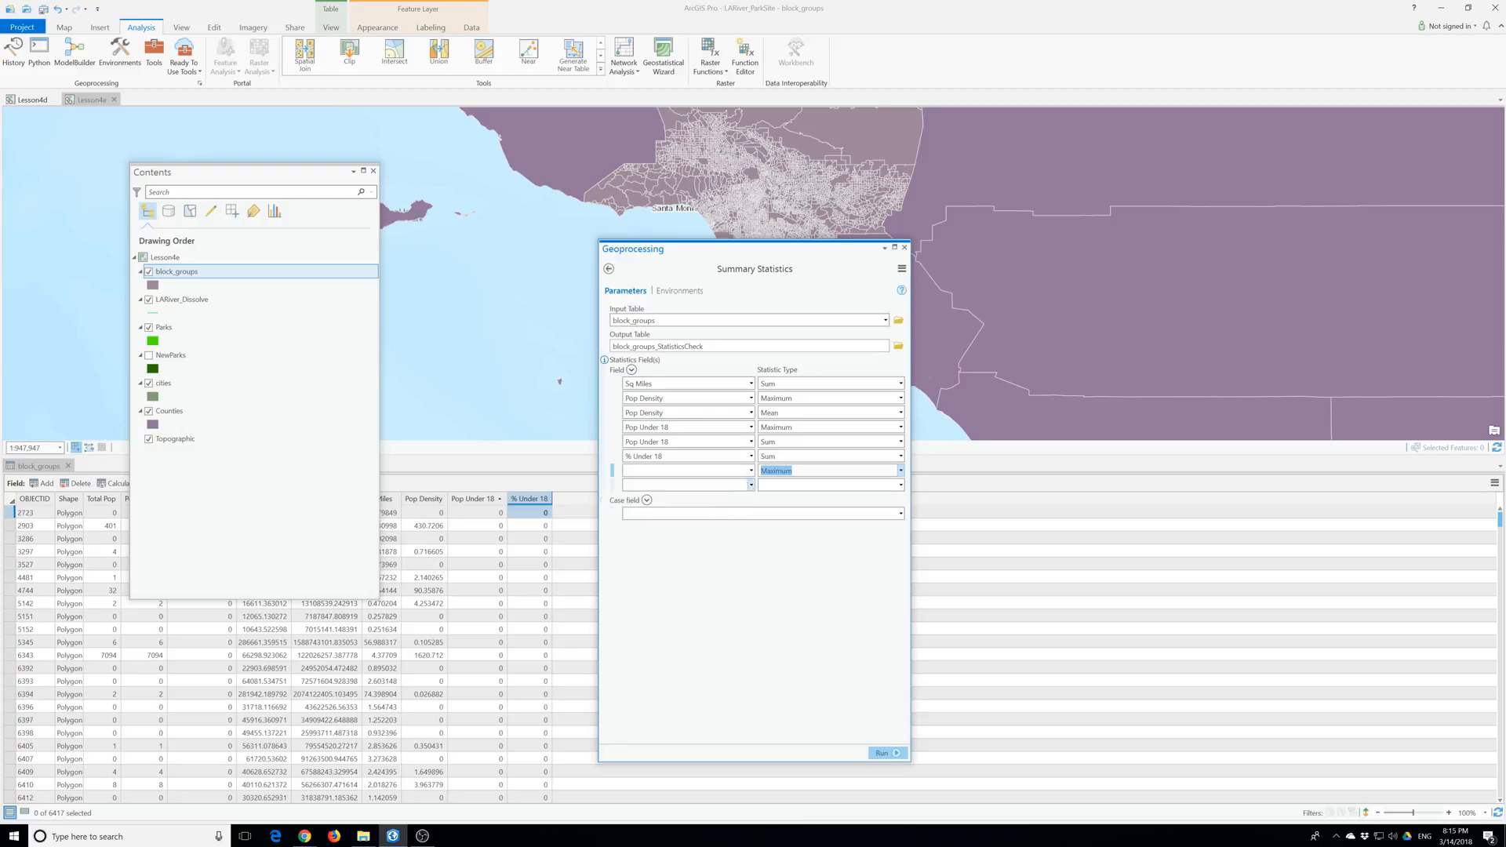
click(751, 472)
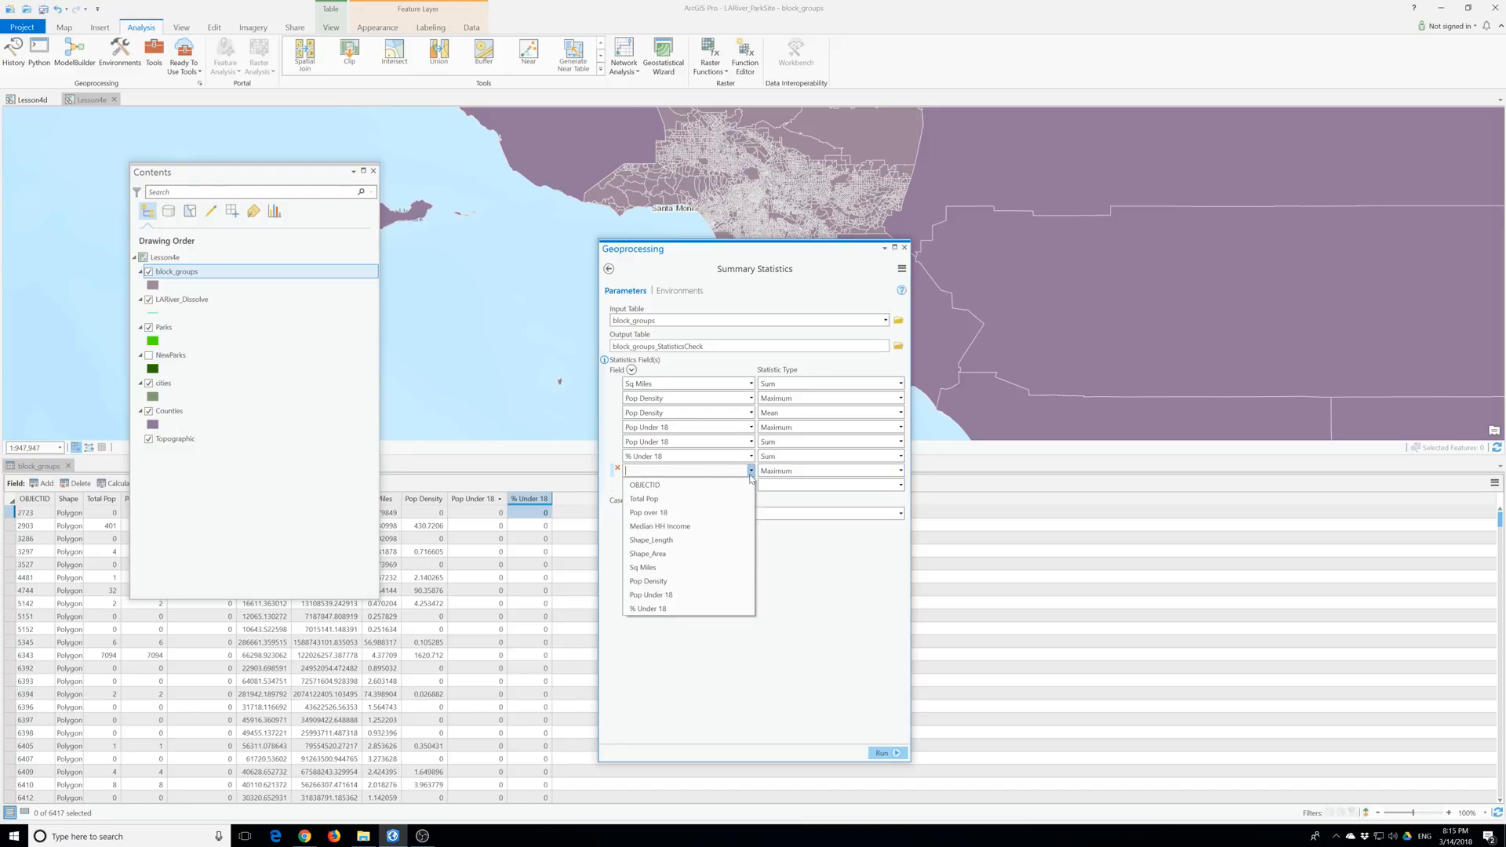
click(898, 456)
click(899, 456)
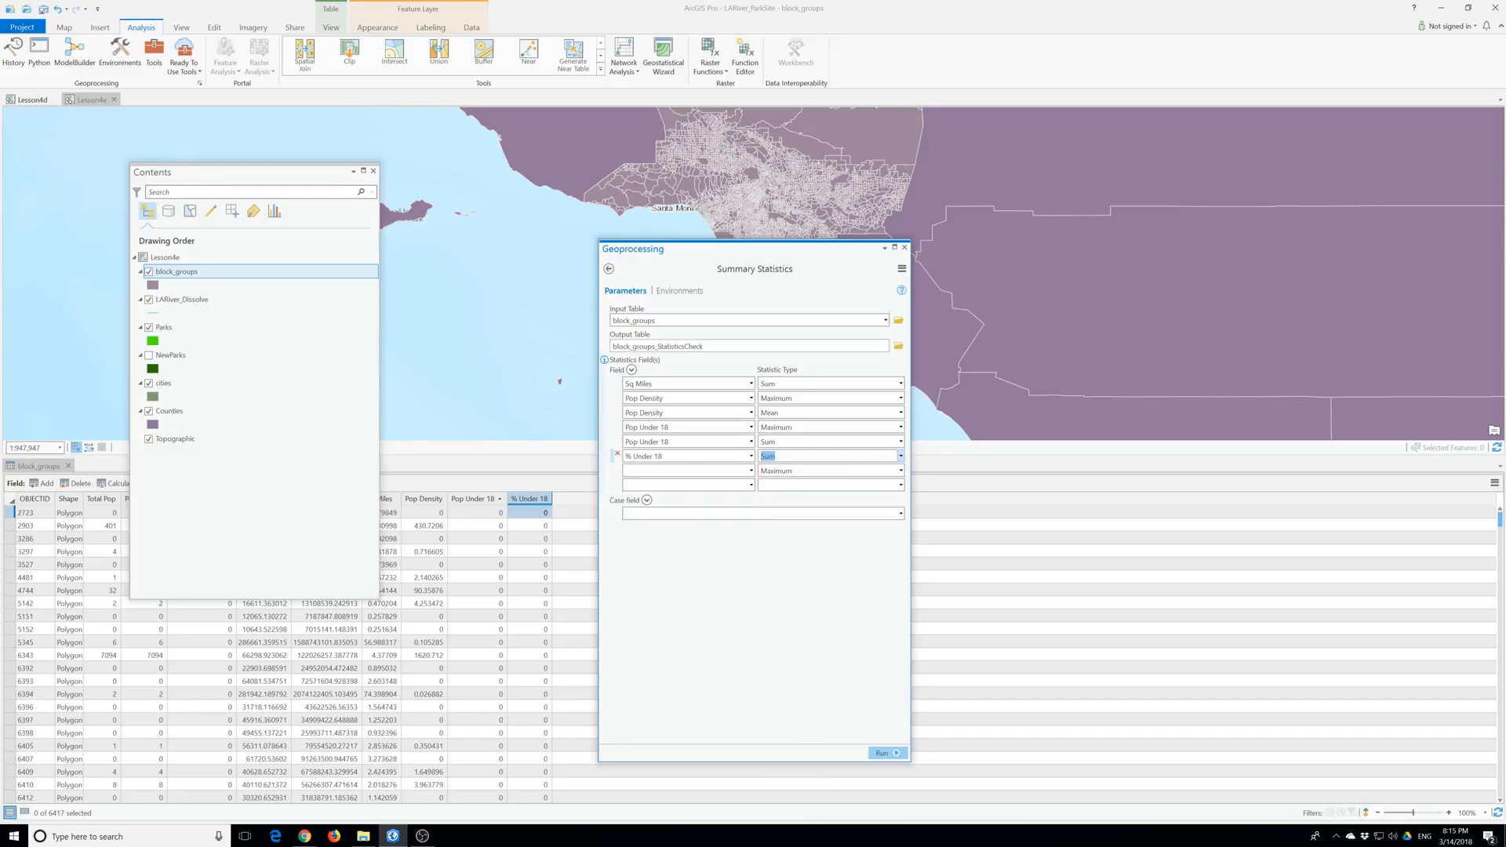
click(900, 458)
click(780, 512)
Step: Add a second % Under 18 entry to the statistics fields with type Mean
click(750, 472)
click(750, 472)
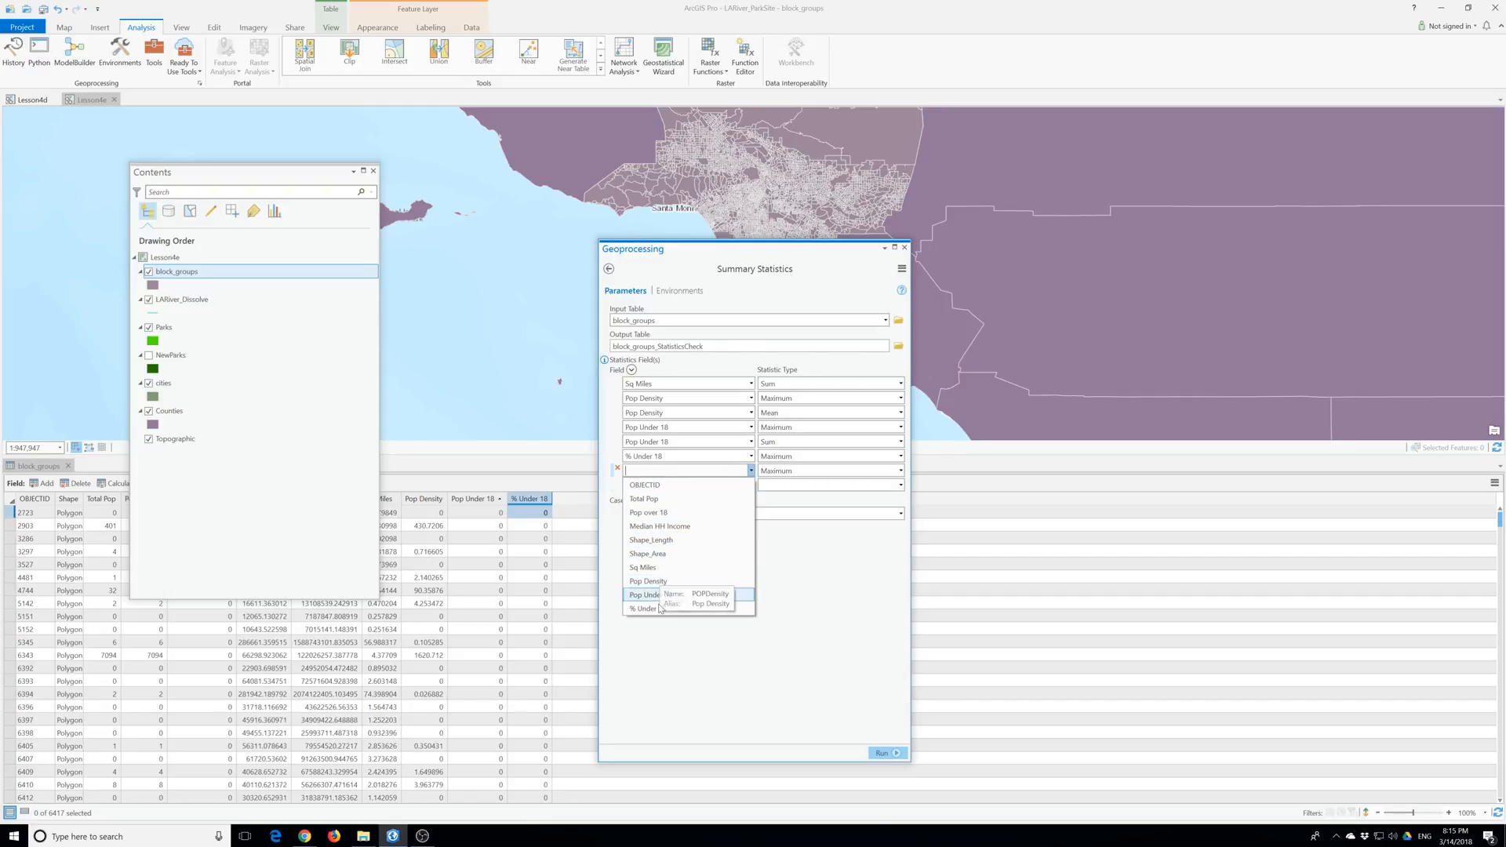
click(656, 608)
click(900, 472)
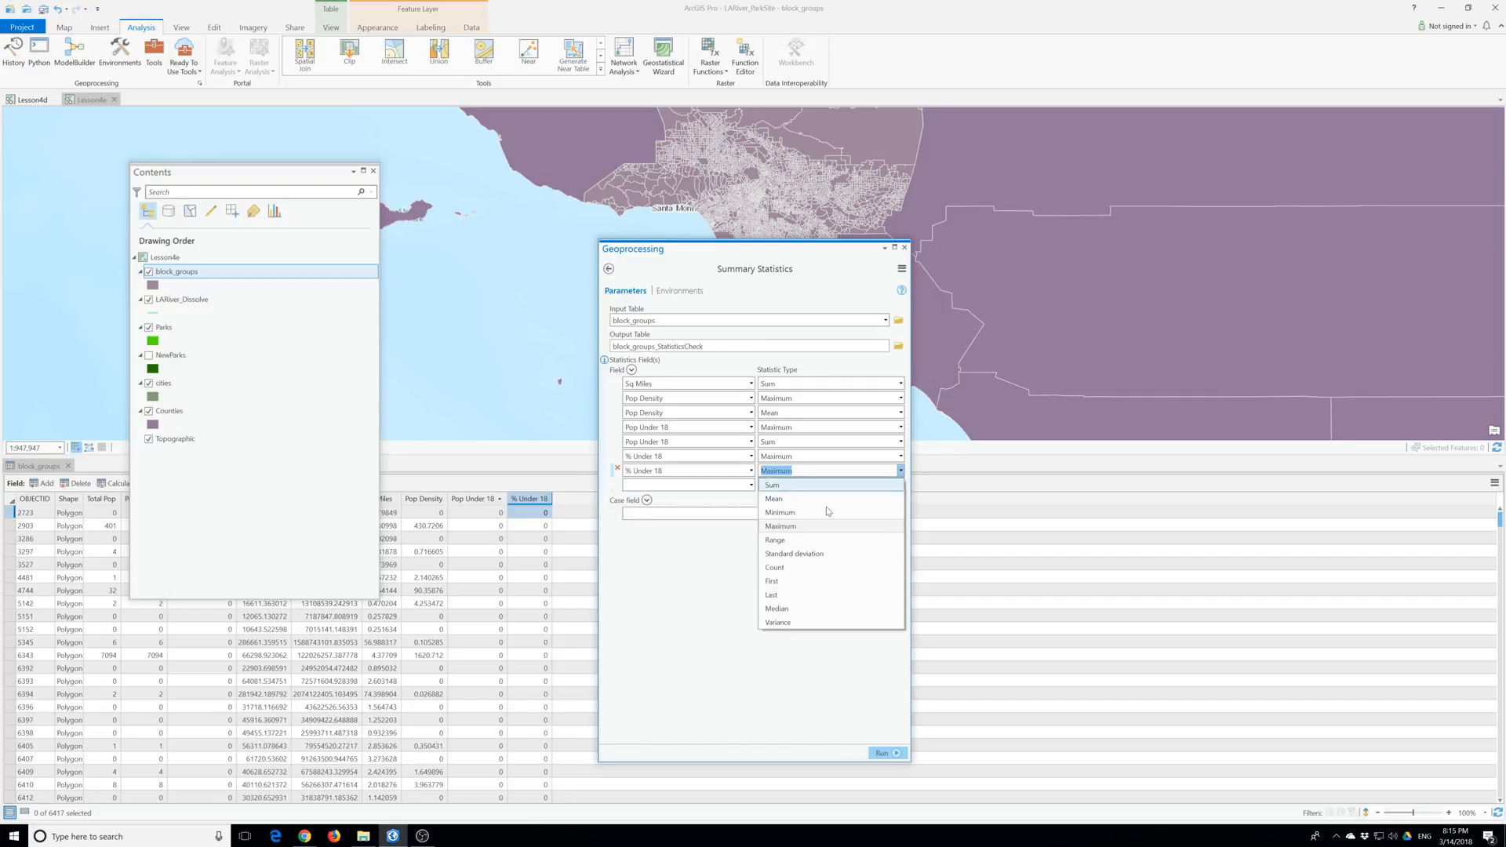
click(778, 501)
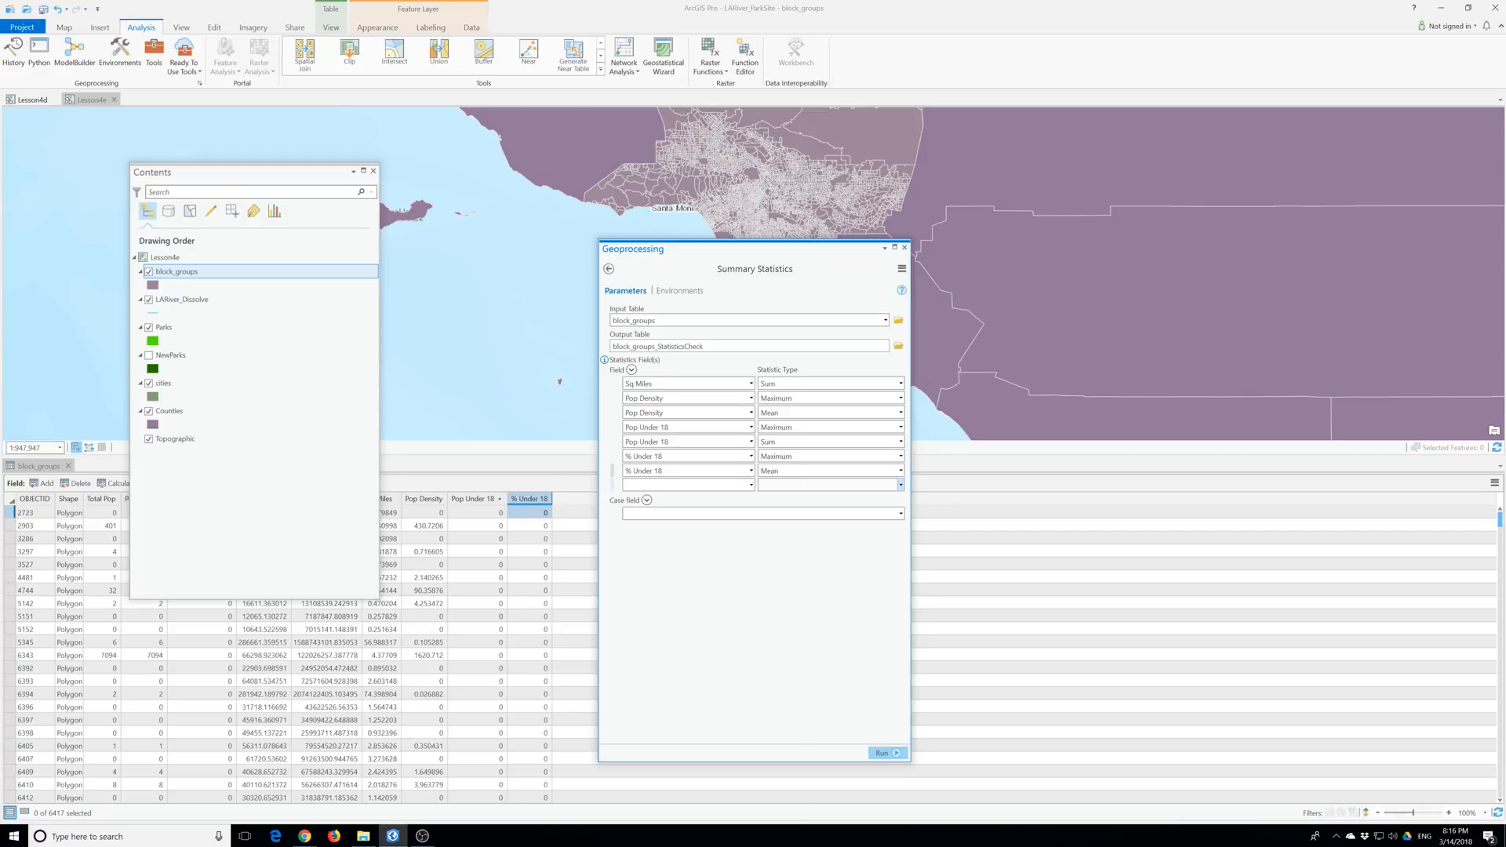
Step: Run Summary Statistics and open the resulting block_groups_StatisticsCheck table, moving the Contents pane clear of its records
click(887, 757)
click(883, 754)
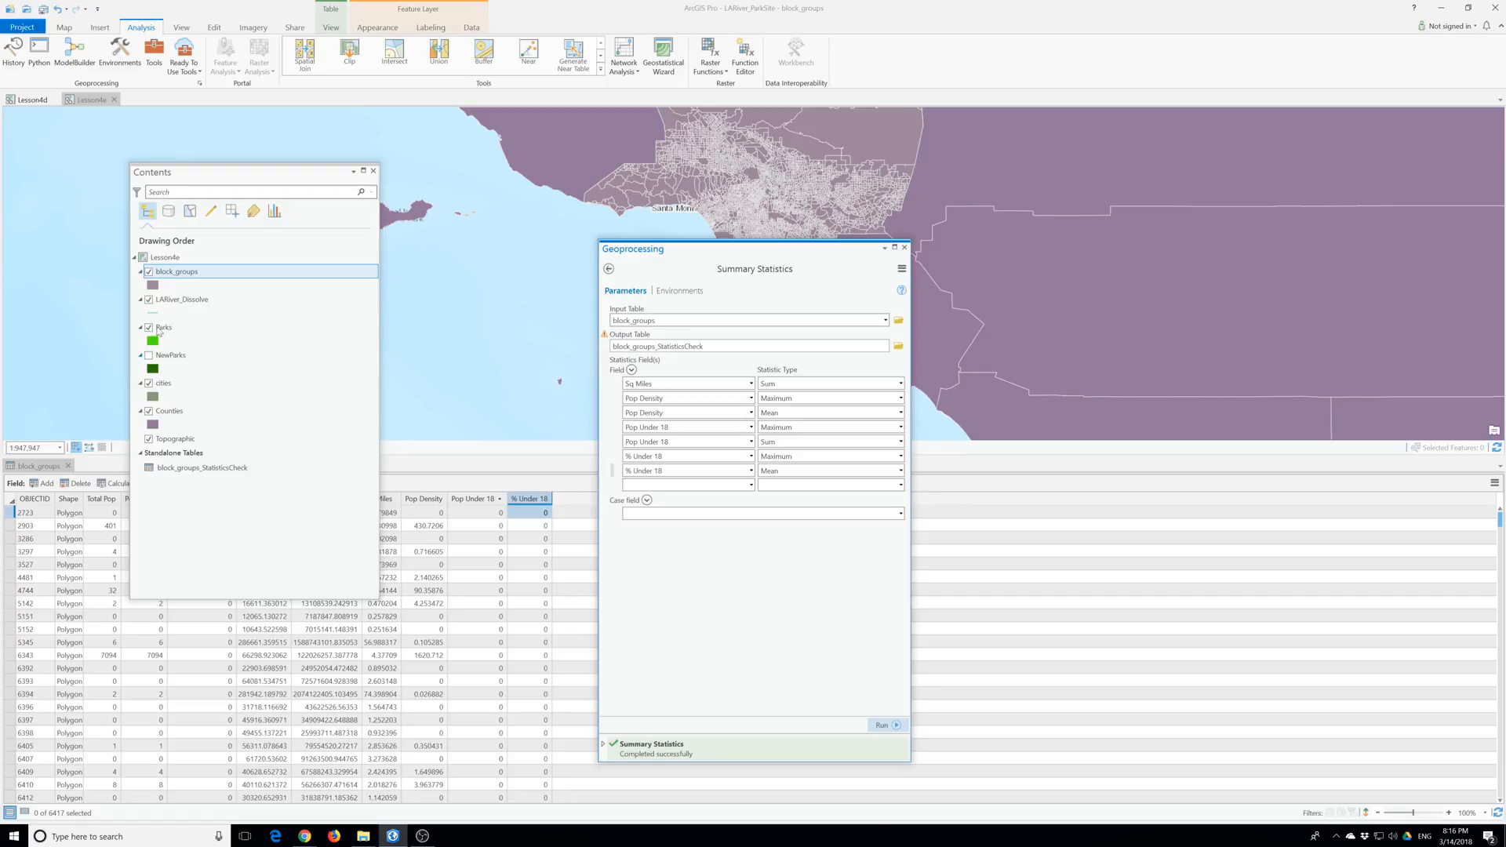
right_click(206, 469)
click(238, 505)
drag(202, 178, 1005, 187)
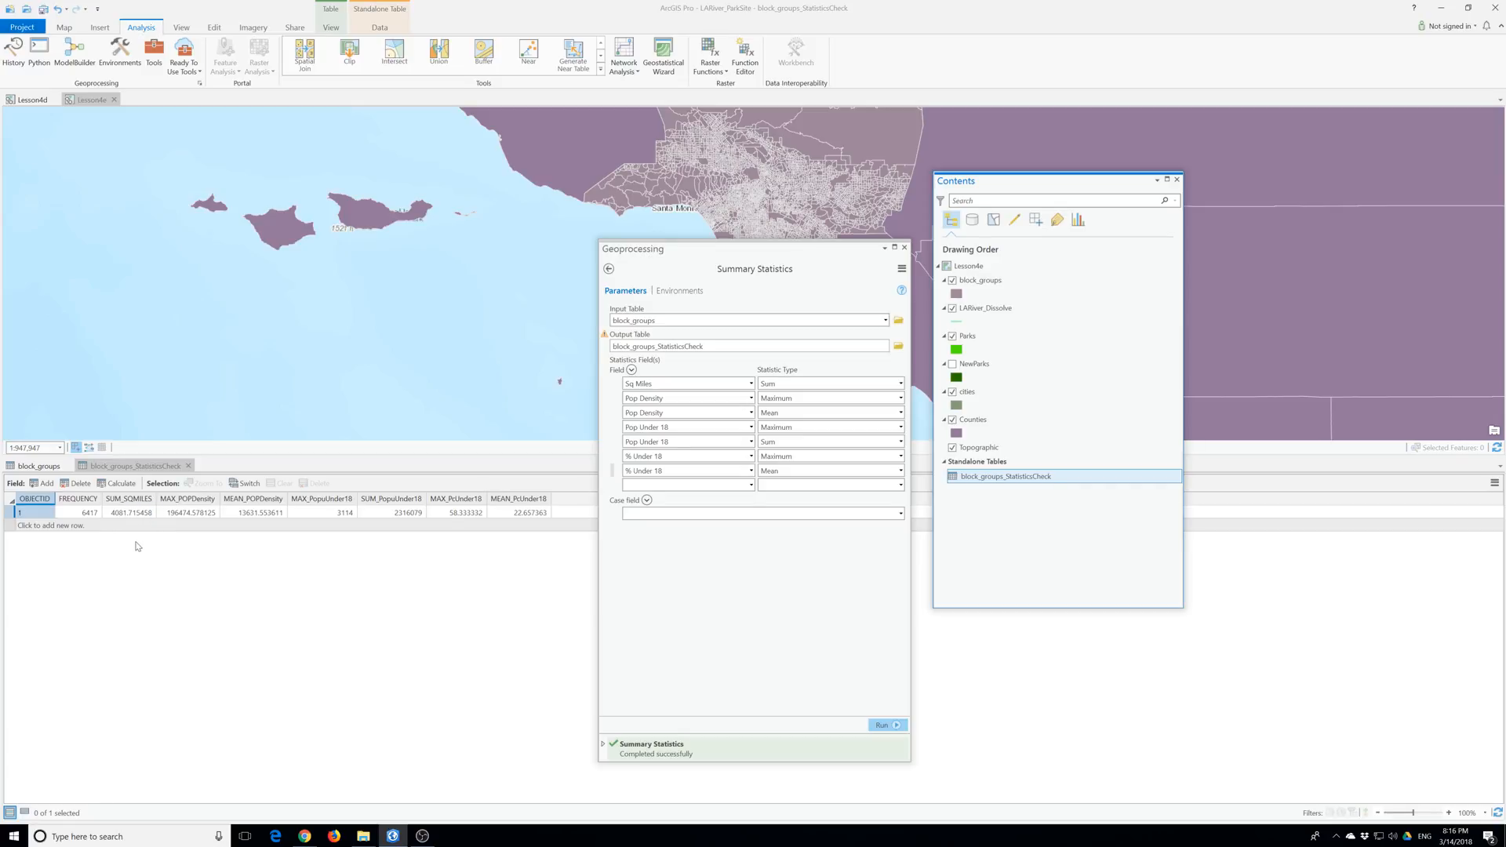